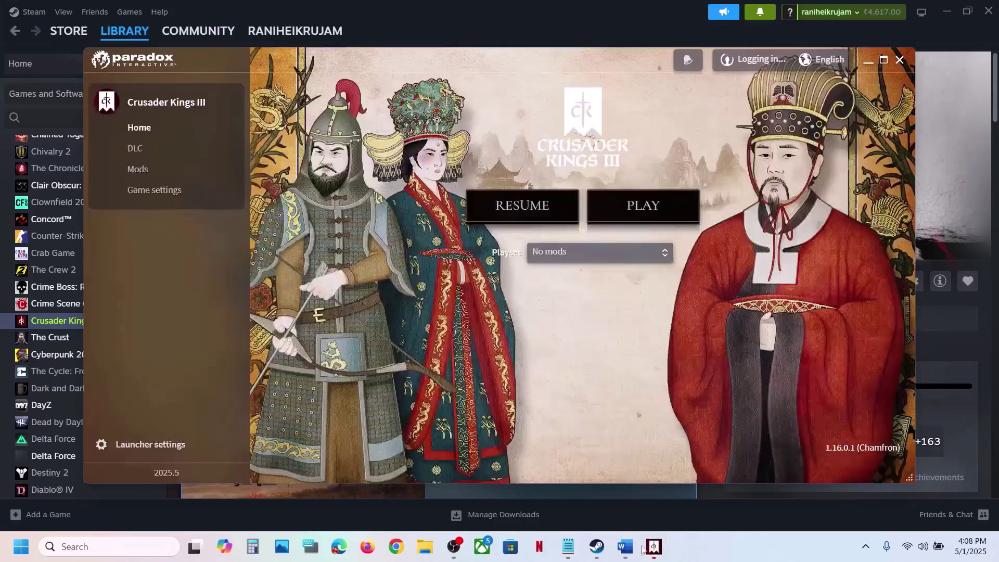
# Switch to the Word notes, review the Step 1 instruction, and minimize the document
pyautogui.click(624, 483)
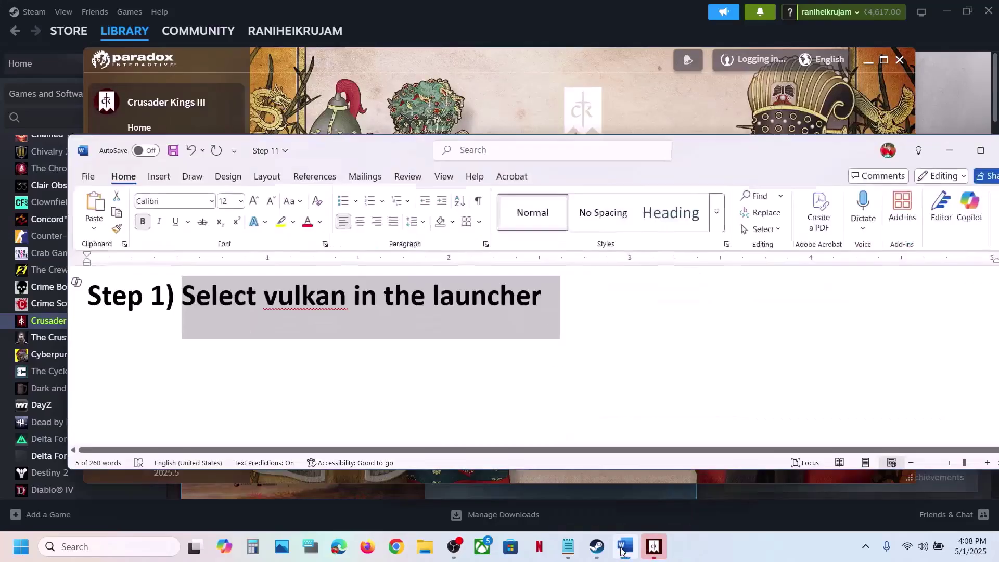
pyautogui.click(235, 304)
pyautogui.moveTo(235, 304); pyautogui.dragTo(543, 302)
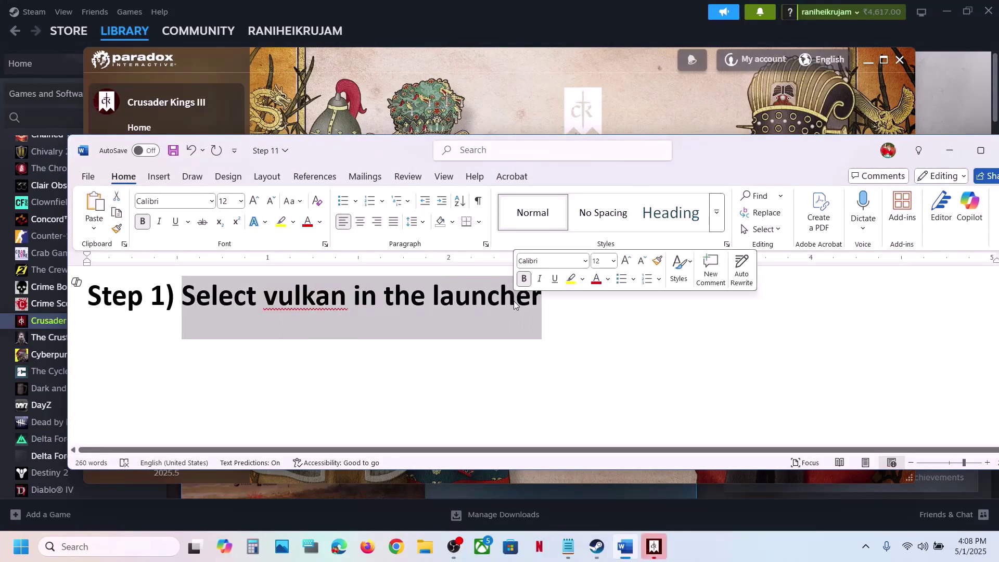
pyautogui.click(949, 150)
pyautogui.click(949, 98)
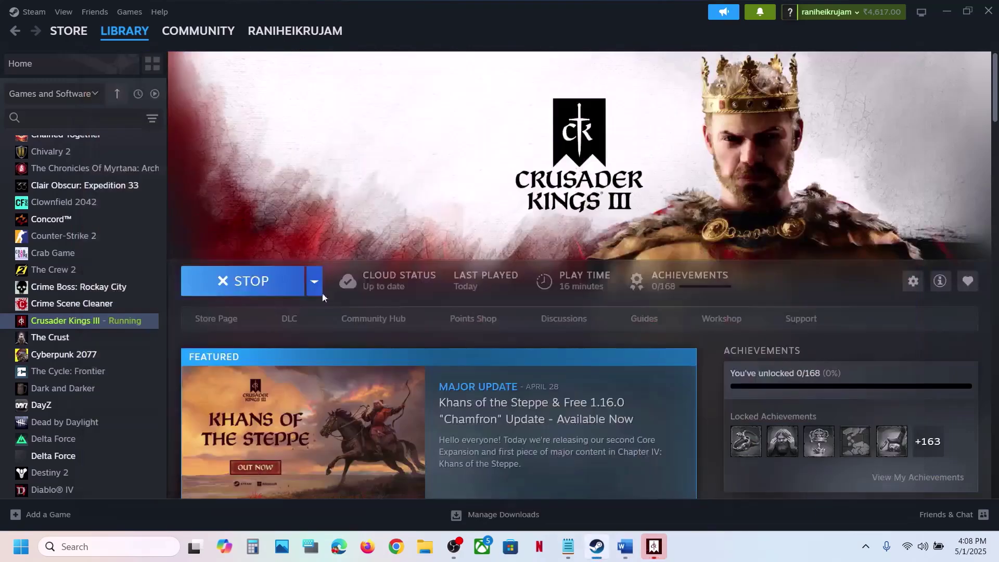
# In the Crusader Kings III launcher's game settings, set the renderer to Vulkan and close the launcher
pyautogui.click(654, 546)
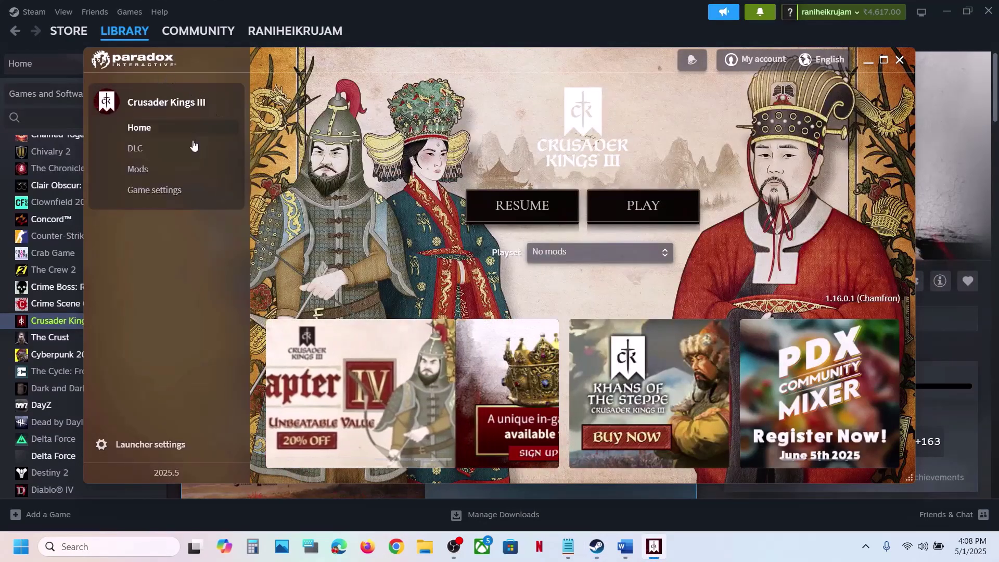
pyautogui.click(163, 192)
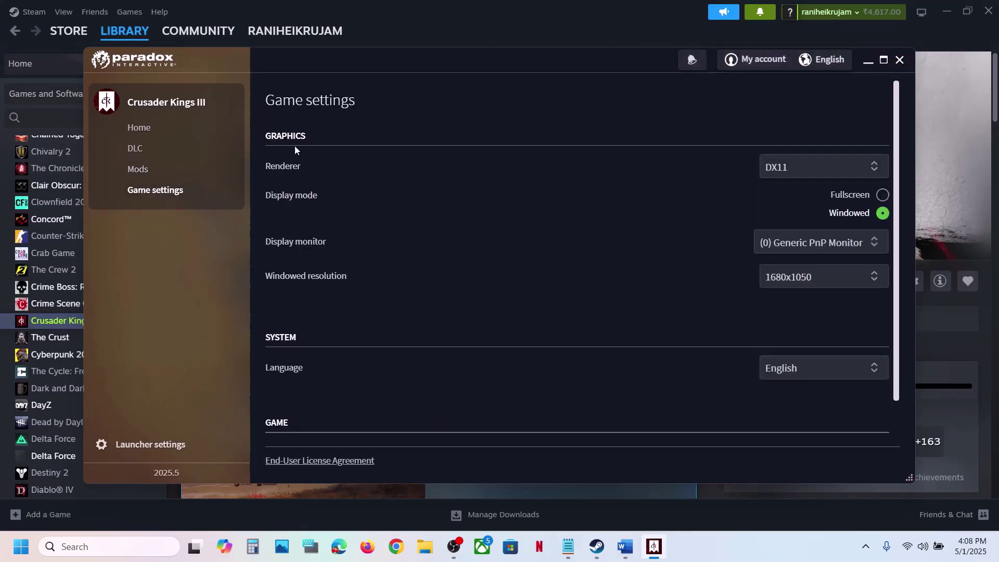
pyautogui.click(811, 167)
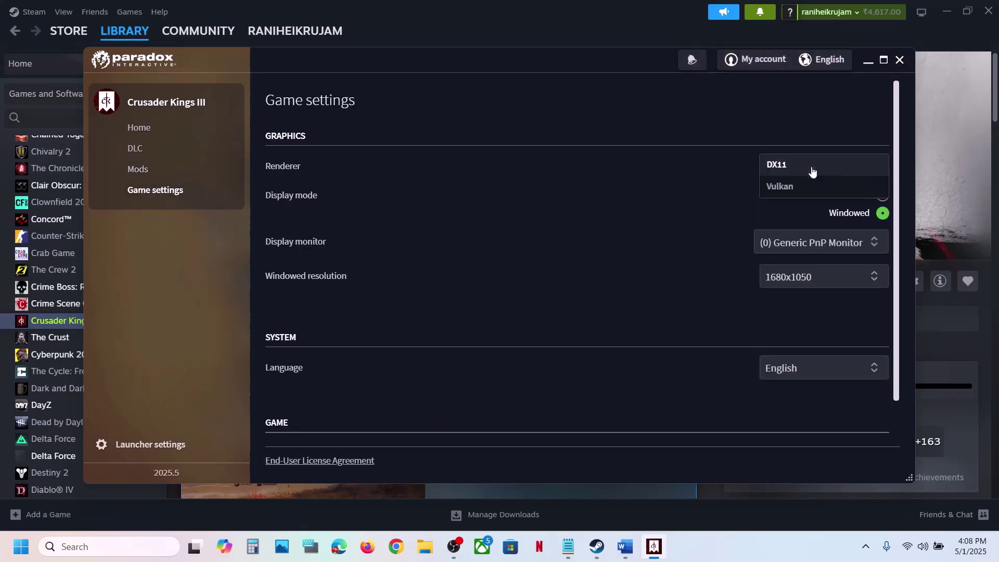
pyautogui.click(795, 188)
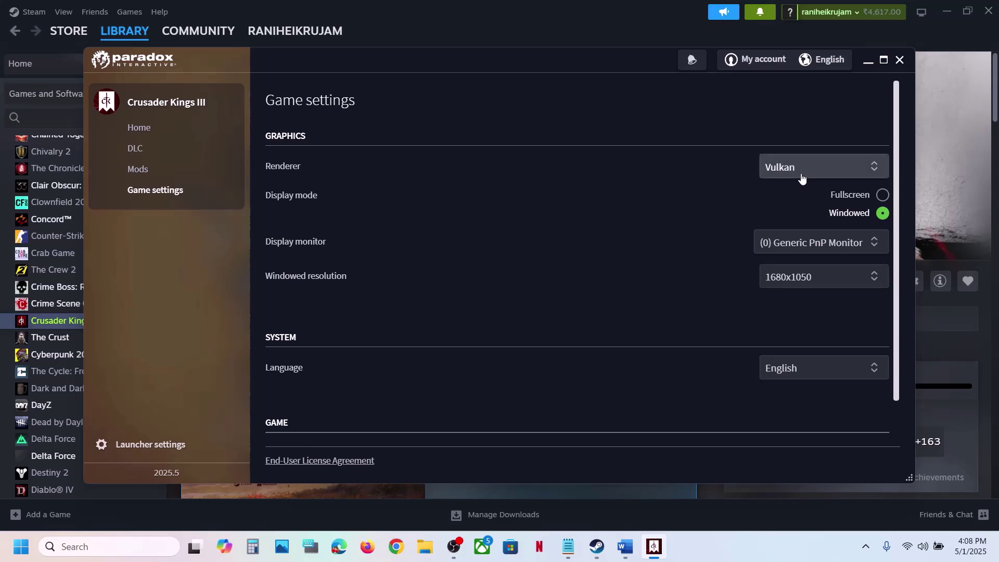
pyautogui.click(802, 178)
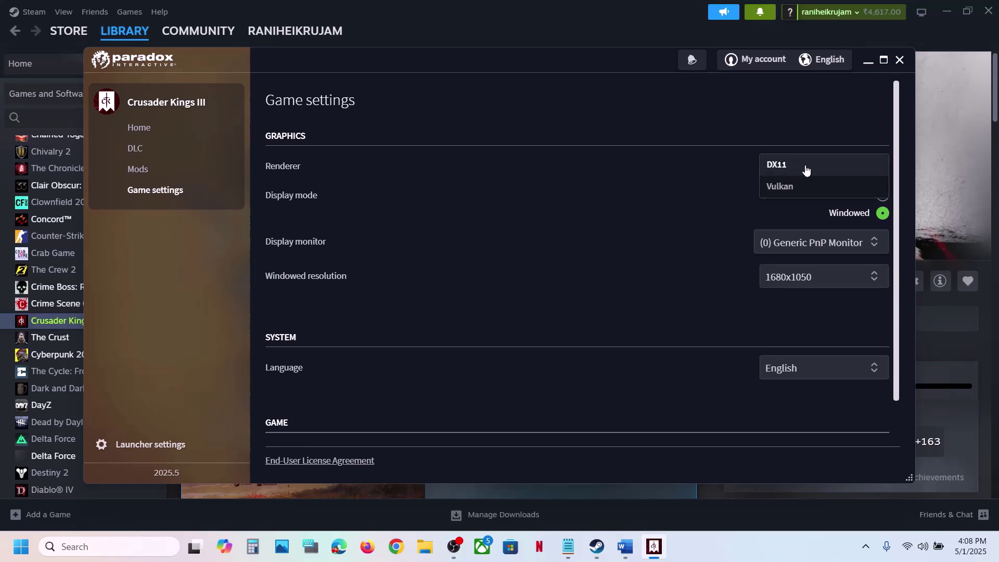
pyautogui.click(650, 112)
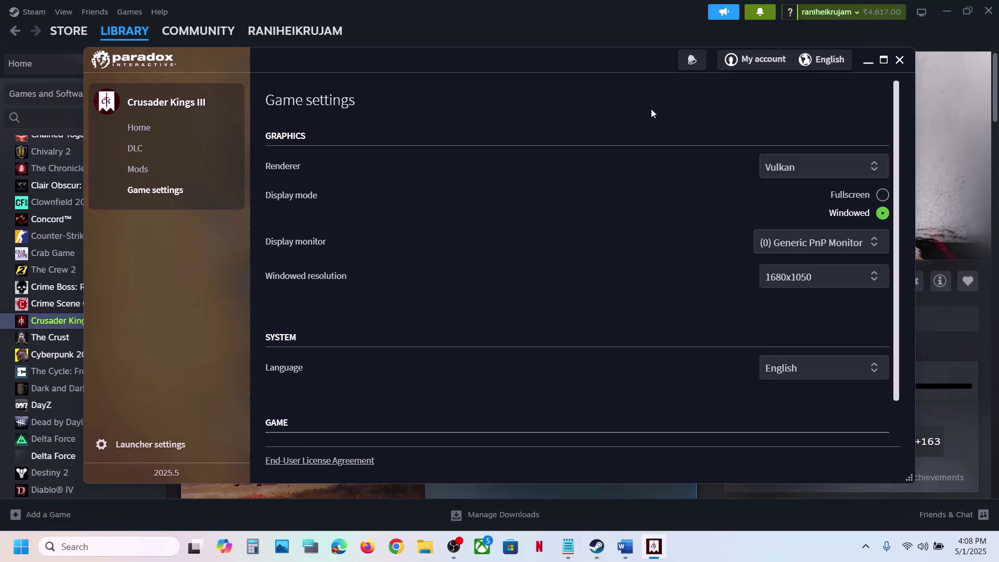
pyautogui.click(899, 60)
# Return to the Word notes and review Step 2 about the launch options to try
pyautogui.click(623, 548)
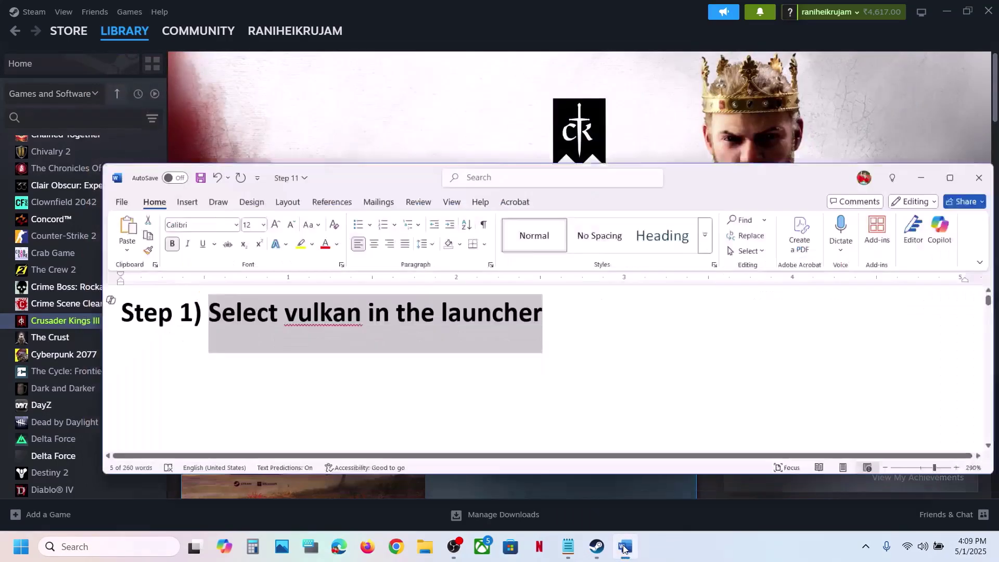
pyautogui.click(267, 306)
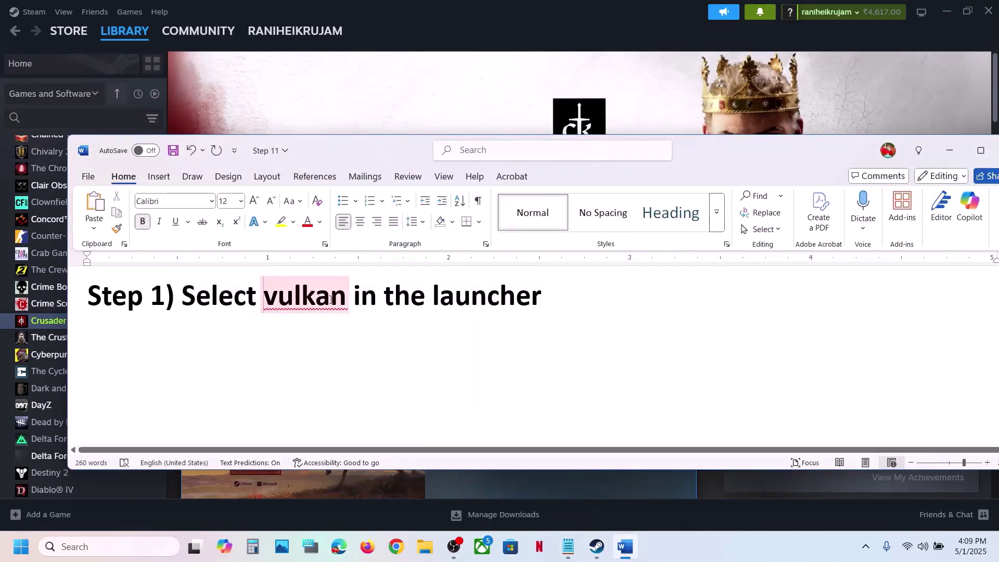
pyautogui.doubleClick(267, 305)
pyautogui.click(270, 360)
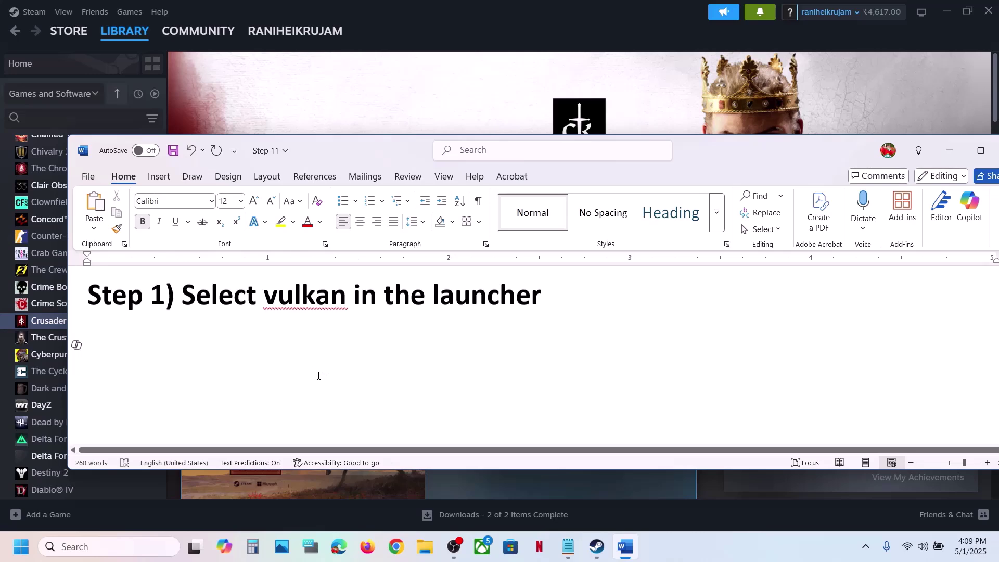
pyautogui.scroll(-5, 319, 375)
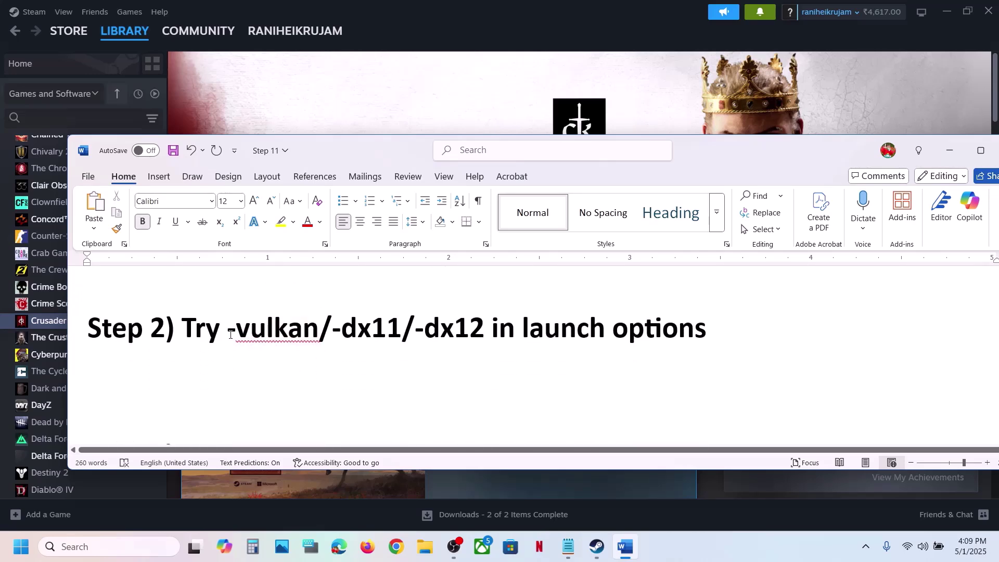
pyautogui.moveTo(231, 334); pyautogui.dragTo(515, 334)
# In Steam, set the launch options in Crusader Kings III's properties to -vulkan and close the properties
pyautogui.hotkey('alt', 'Tab')
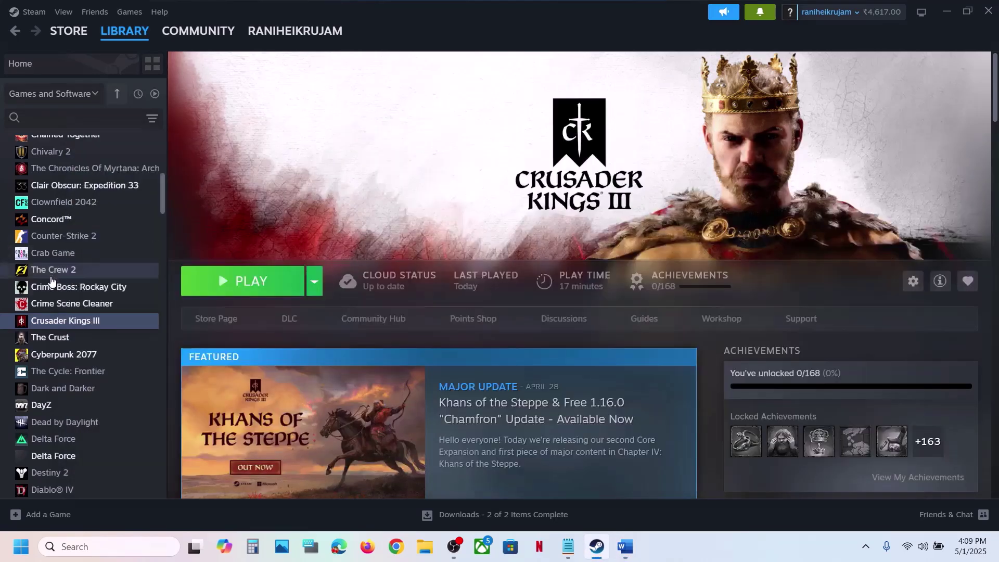
pyautogui.rightClick(57, 327)
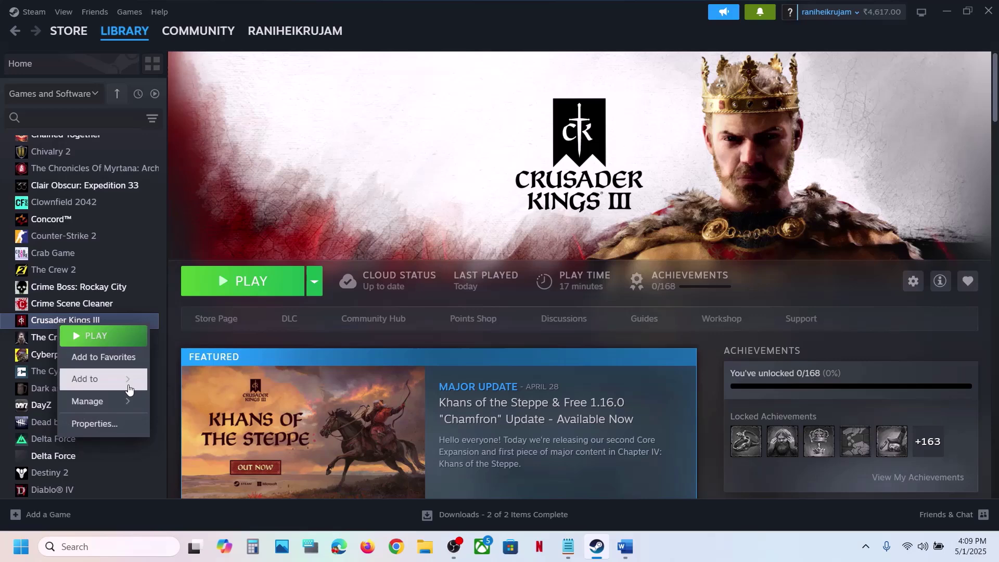
pyautogui.click(98, 422)
pyautogui.click(457, 307)
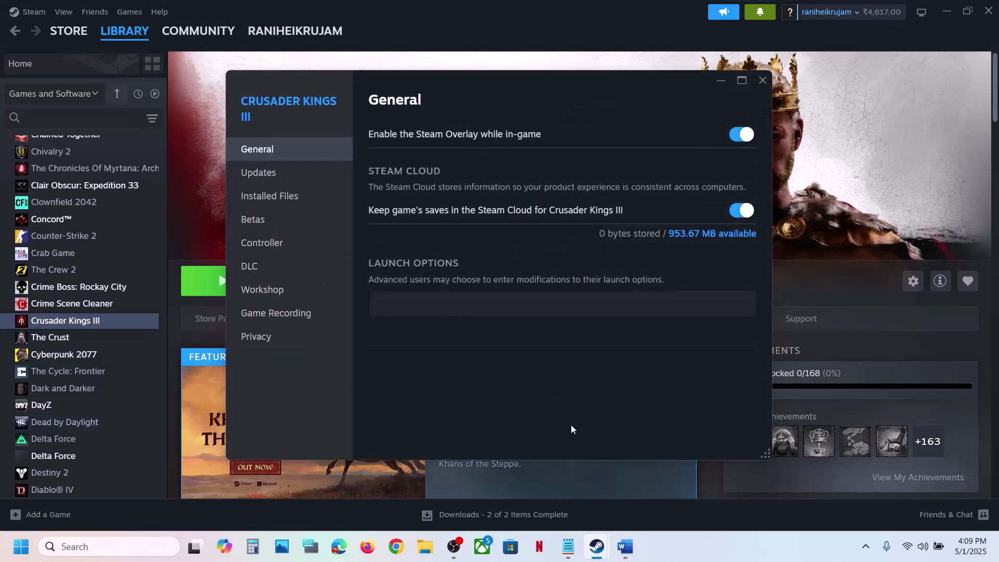
pyautogui.write('-vulkan')
pyautogui.click(539, 370)
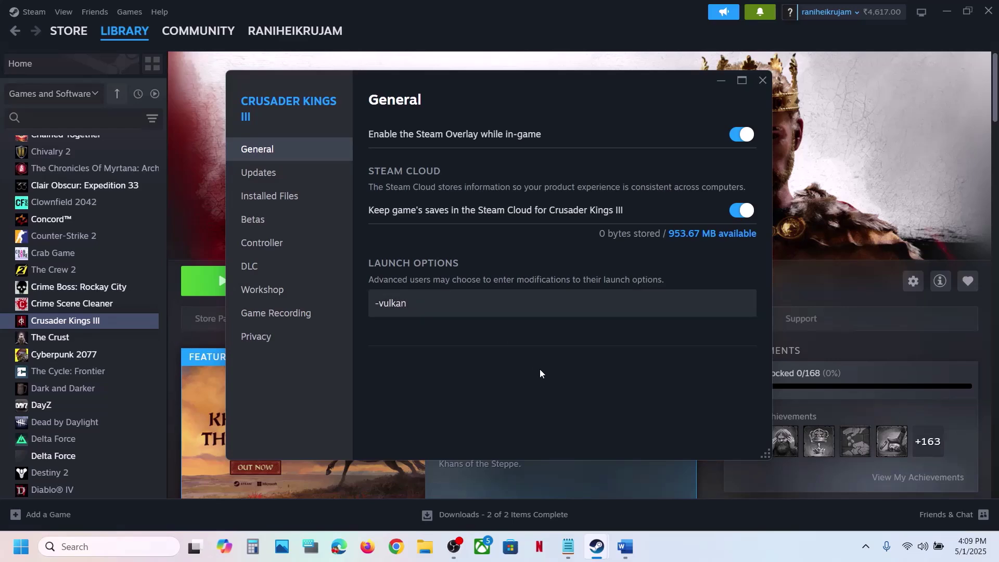
pyautogui.click(763, 81)
# Reopen Crusader Kings III's properties and replace the launch option with -dx11
pyautogui.rightClick(100, 328)
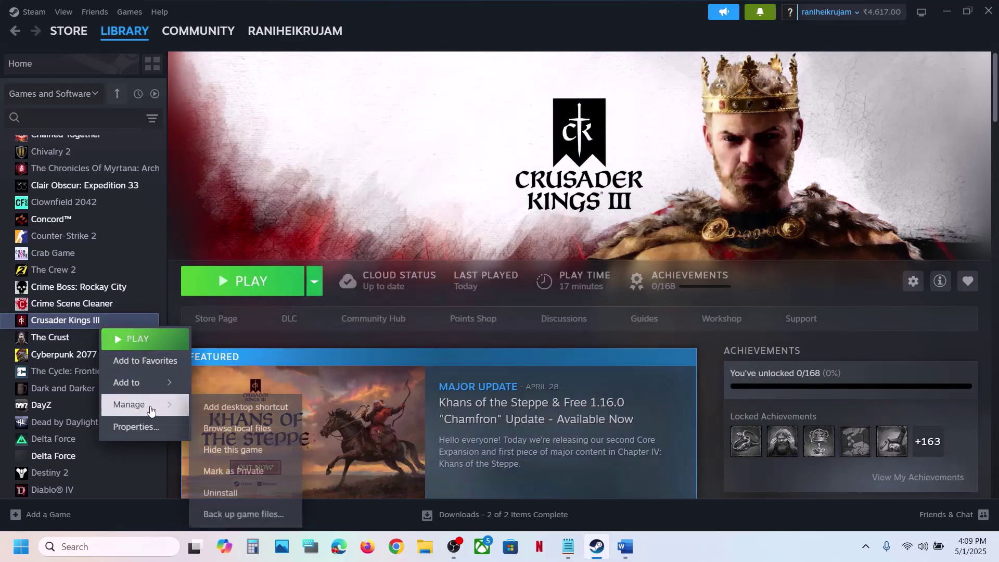
pyautogui.click(137, 427)
pyautogui.click(491, 311)
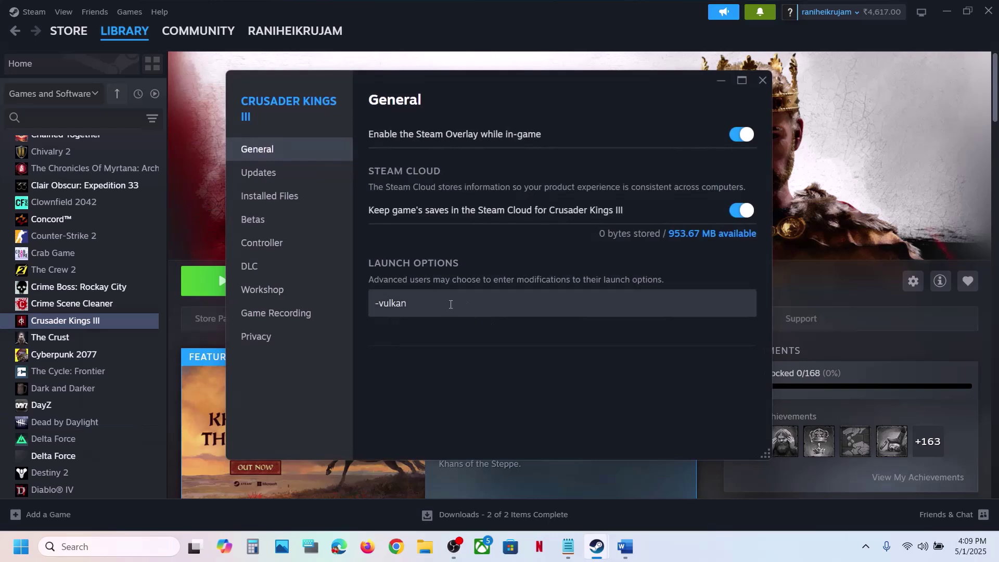
pyautogui.hotkey('ctrl', 'a')
pyautogui.write('-dx')
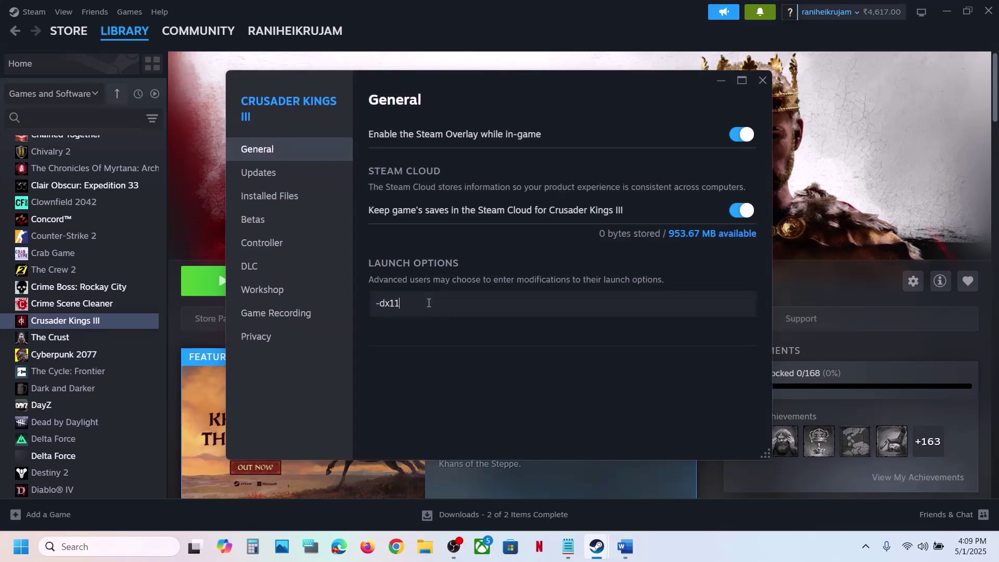
# Try -dx12 as the launch option, clear the launch options, and close the properties
pyautogui.moveTo(437, 313); pyautogui.dragTo(371, 308)
pyautogui.write('-dx12')
pyautogui.press('BackSpace')
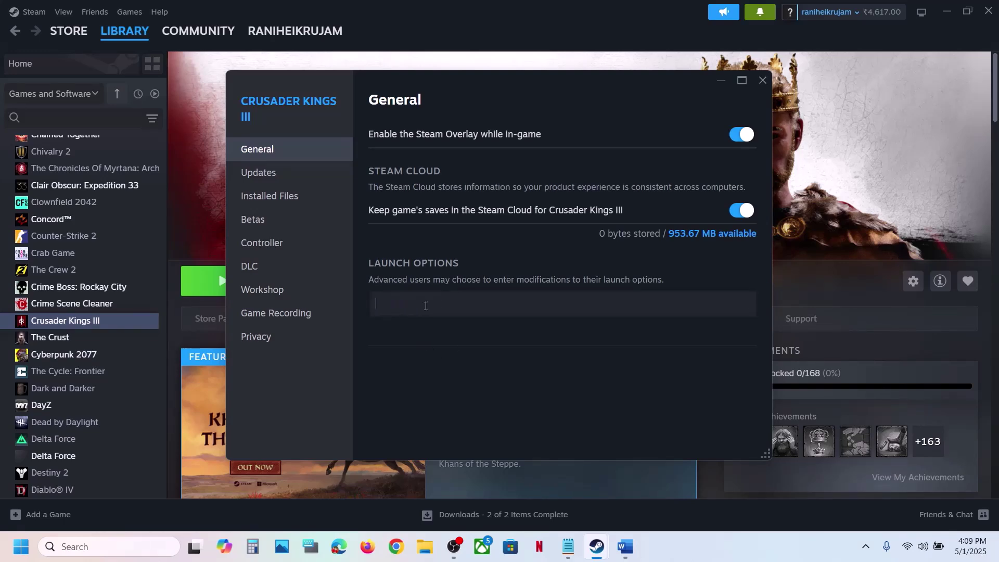
pyautogui.click(763, 80)
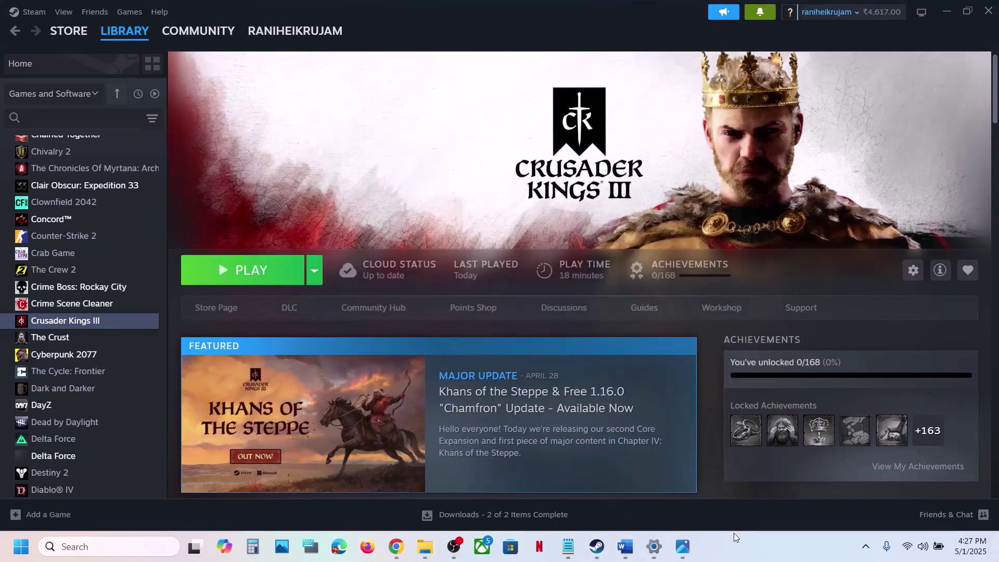
# After checking Step 3 in Word, browse Crusader Kings III's local files from Steam and select the ck3 application in the binaries folder
pyautogui.click(624, 546)
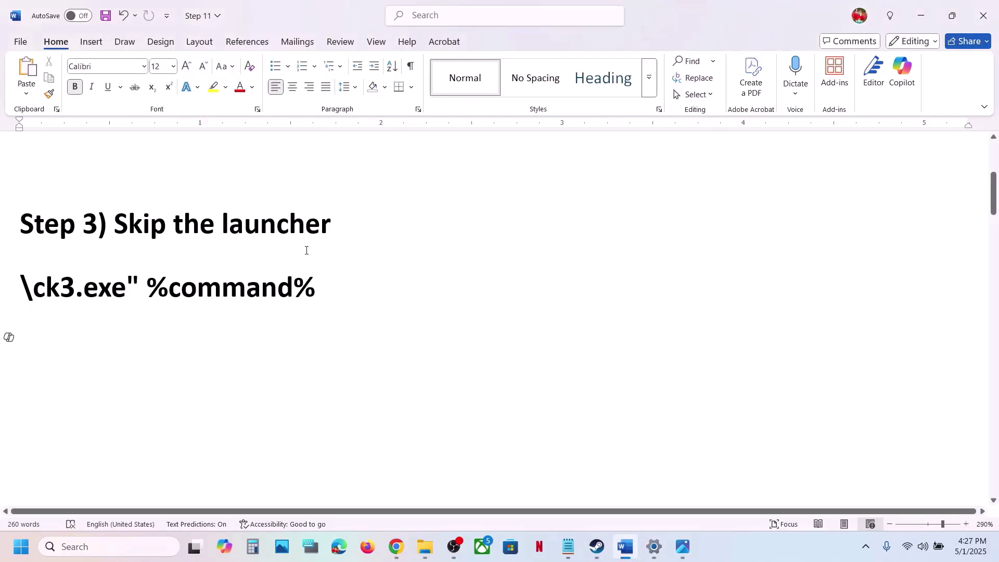
pyautogui.click(597, 546)
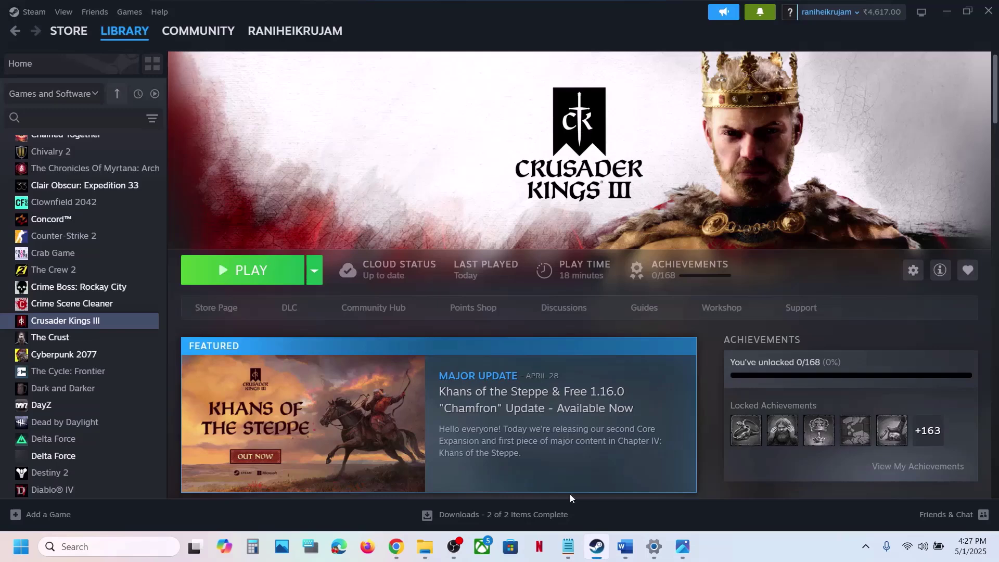
pyautogui.rightClick(52, 323)
pyautogui.moveTo(83, 398)
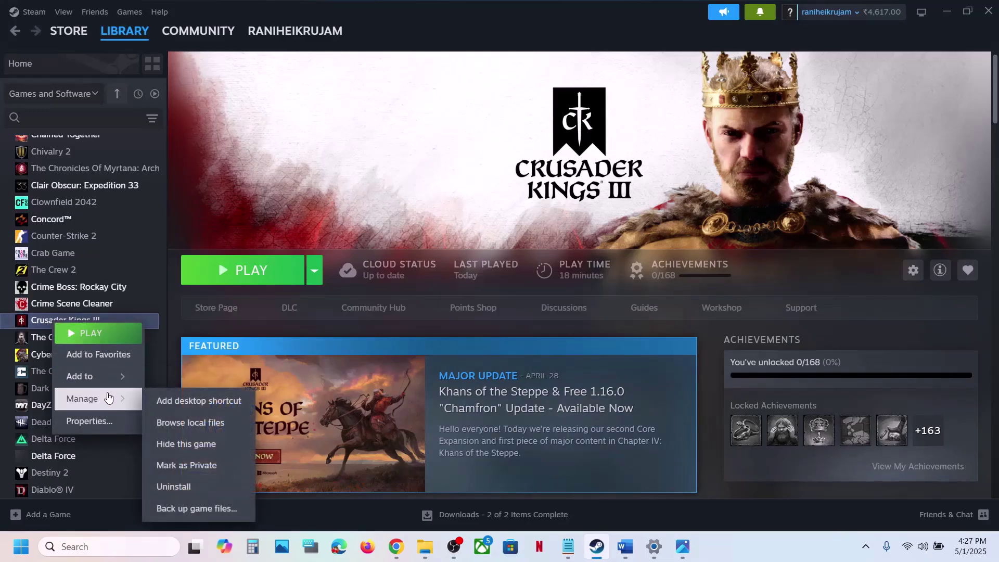
pyautogui.click(216, 424)
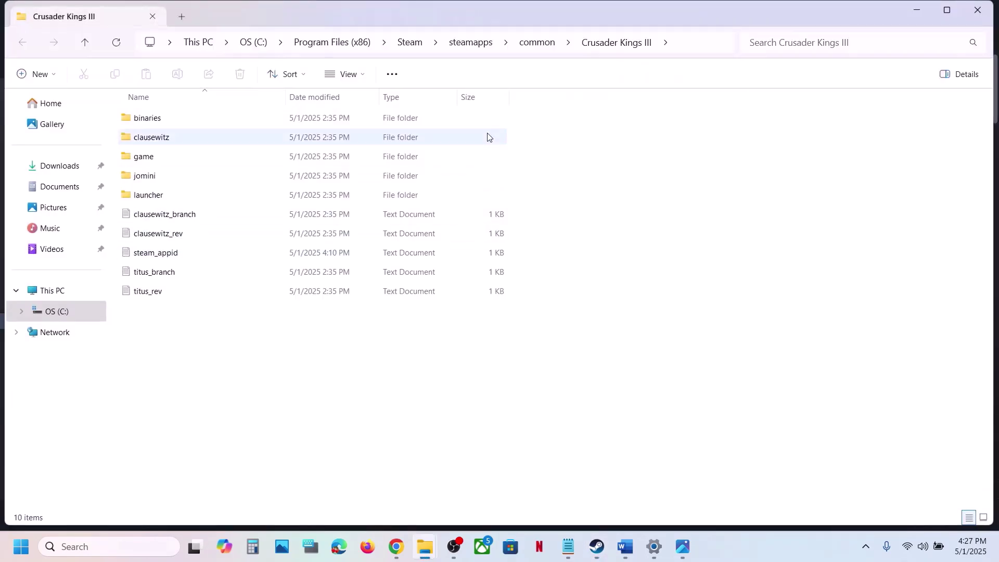
pyautogui.doubleClick(167, 118)
pyautogui.click(168, 157)
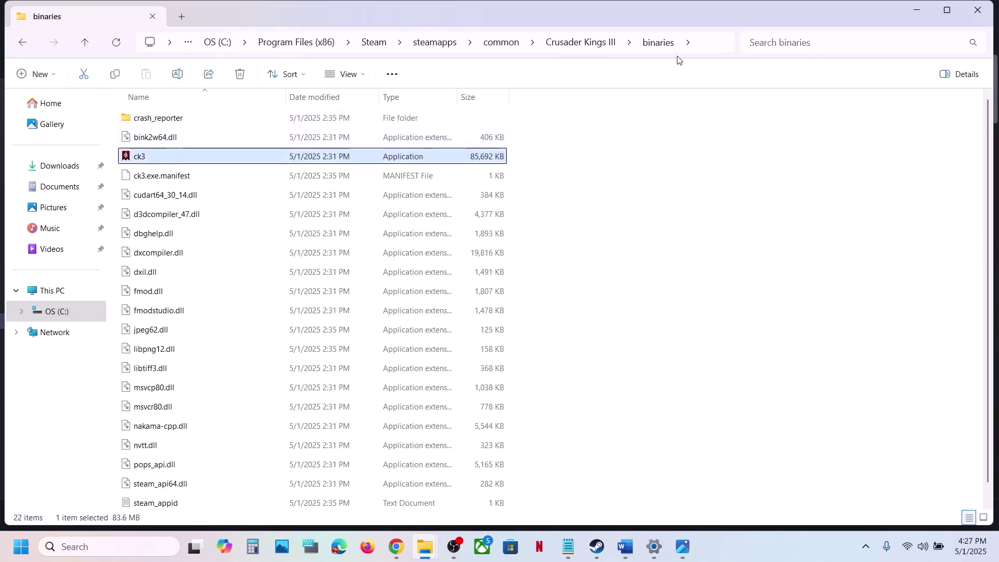
# Copy the binaries folder's full path and paste it into the Word notes below the \ck3.exe" %command% line
pyautogui.click(700, 43)
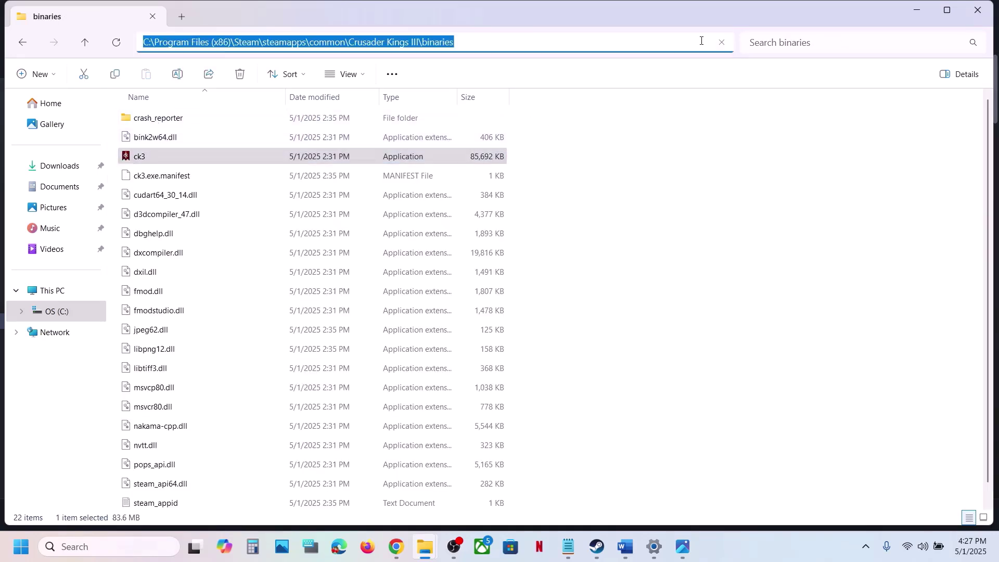
pyautogui.rightClick(450, 40)
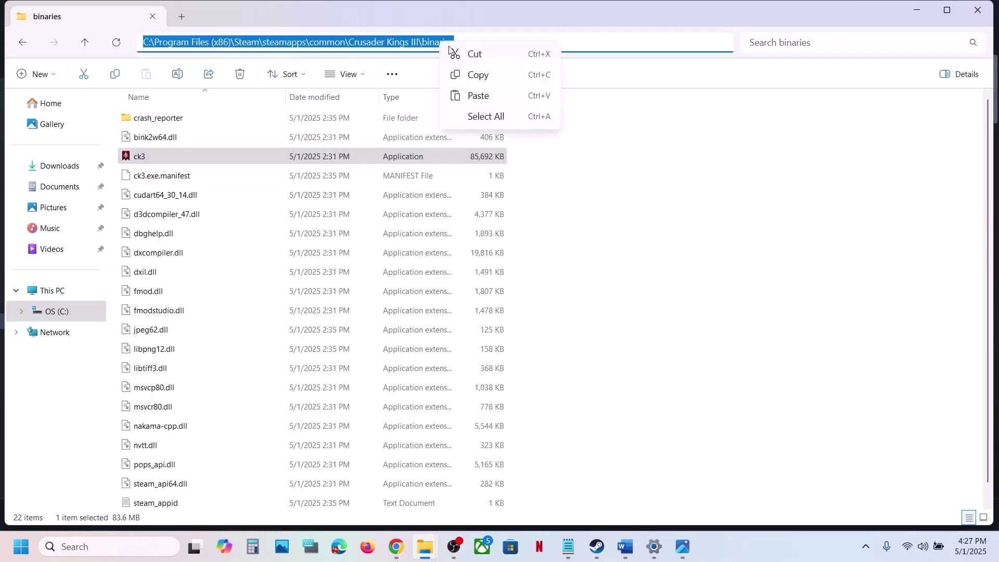
pyautogui.click(488, 78)
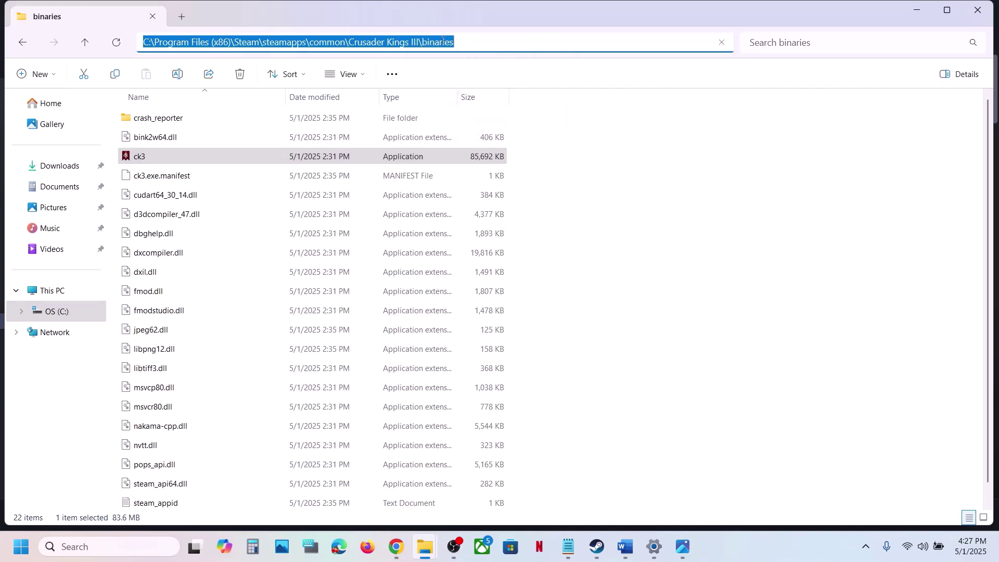
pyautogui.click(624, 546)
pyautogui.hotkey('ctrl', 'v')
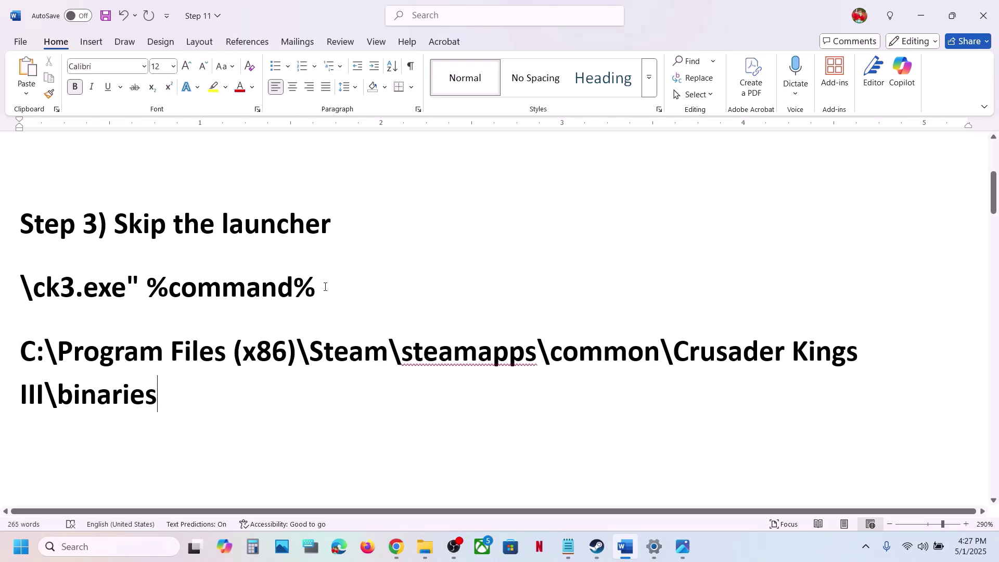
# Copy the \ck3.exe" %command% text and append it directly to the end of the pasted binaries path
pyautogui.moveTo(328, 286); pyautogui.dragTo(21, 289)
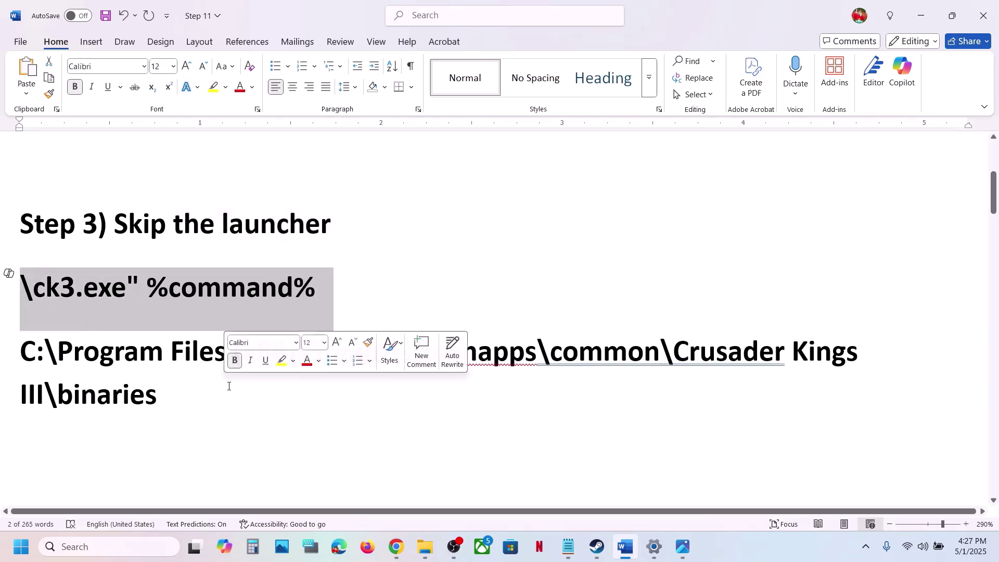
pyautogui.click(176, 392)
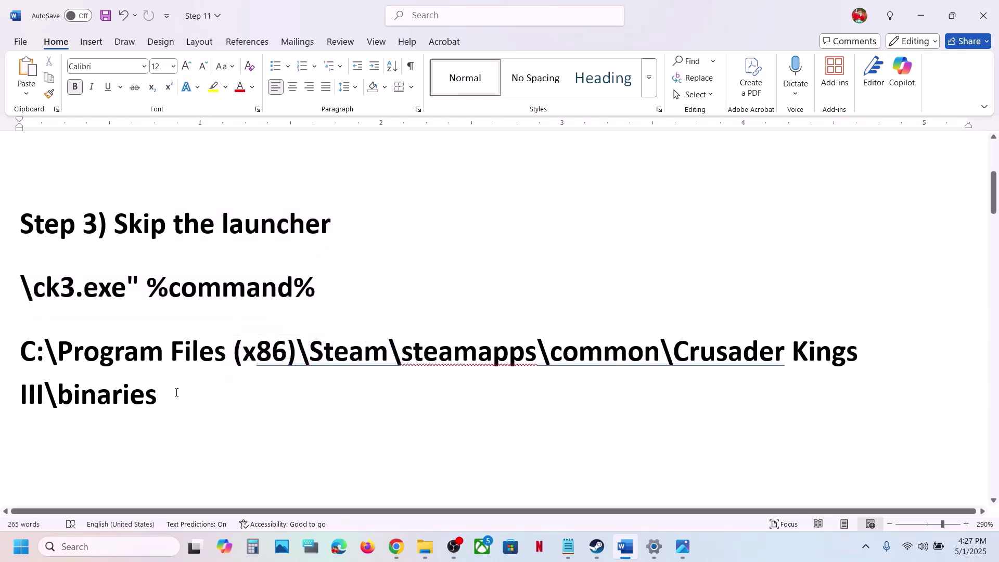
pyautogui.hotkey('ctrl', 'v')
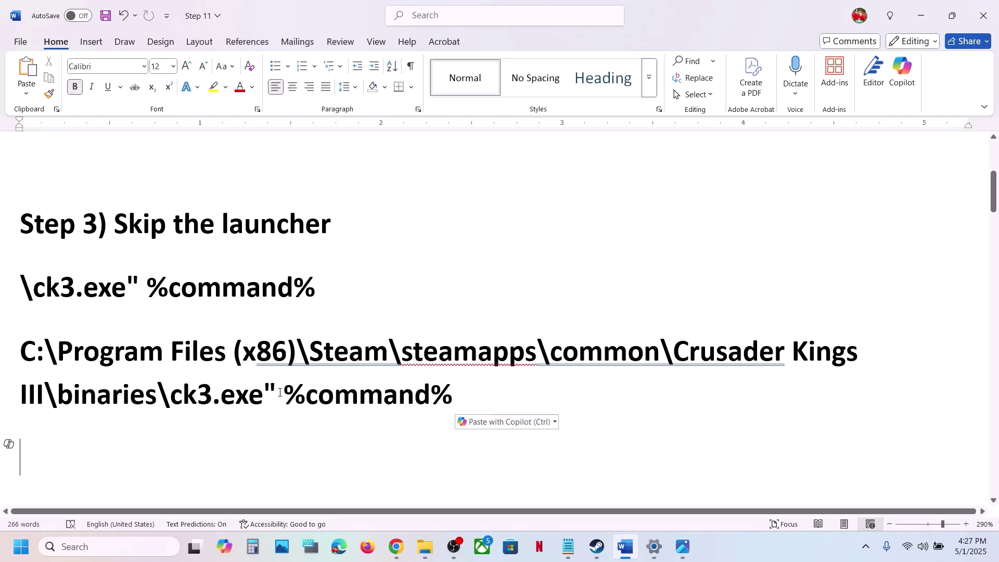
# Copy the quotation mark after ck3.exe in the Word notes and paste it directly before C:\ at the start of the path
pyautogui.moveTo(279, 393); pyautogui.dragTo(262, 393)
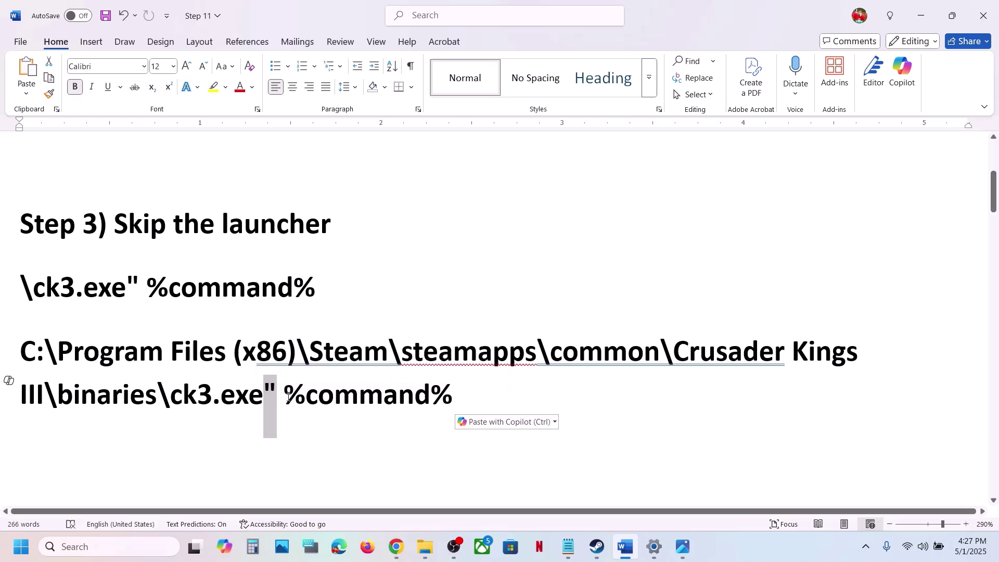
pyautogui.press('Right')
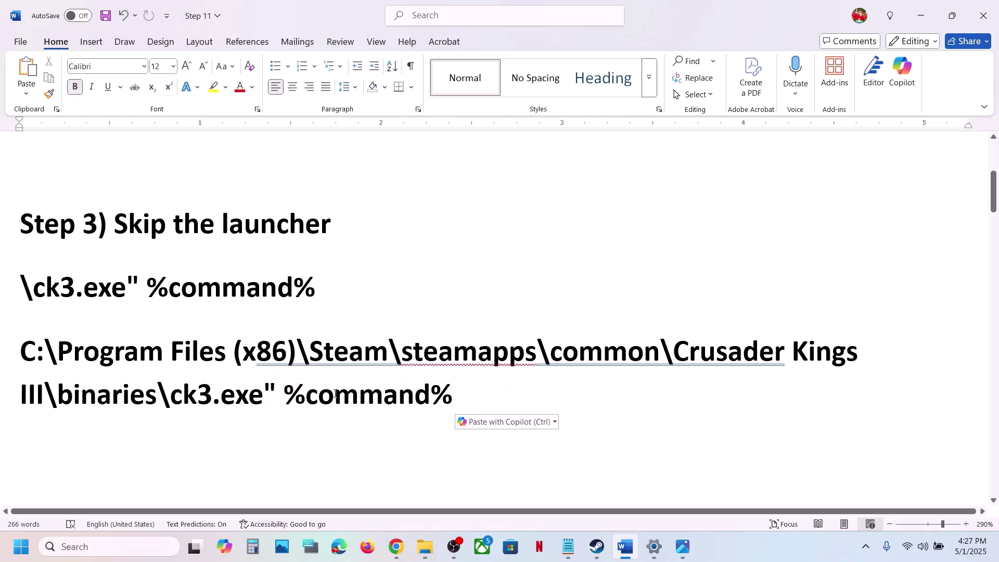
pyautogui.moveTo(275, 386); pyautogui.dragTo(266, 387)
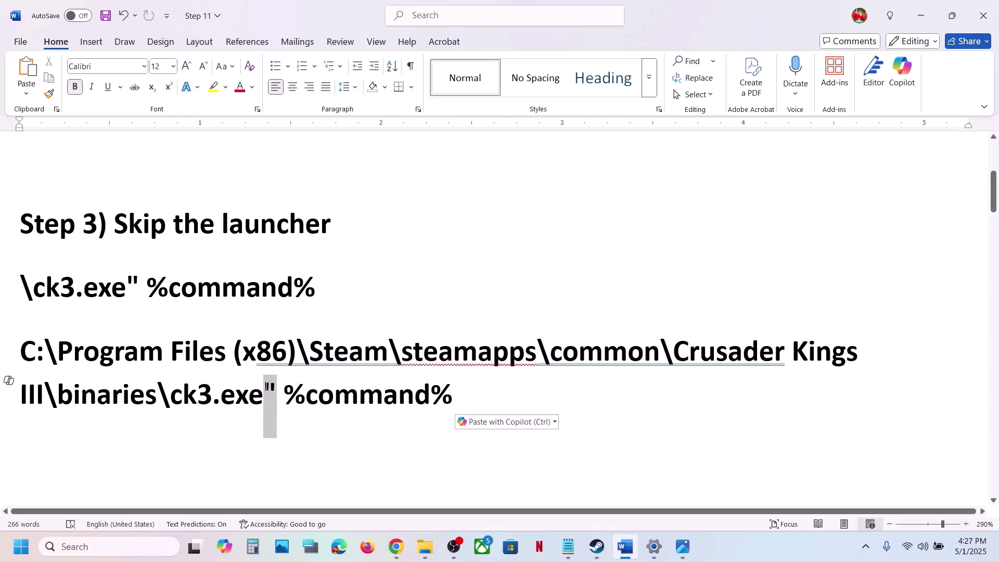
pyautogui.rightClick(271, 390)
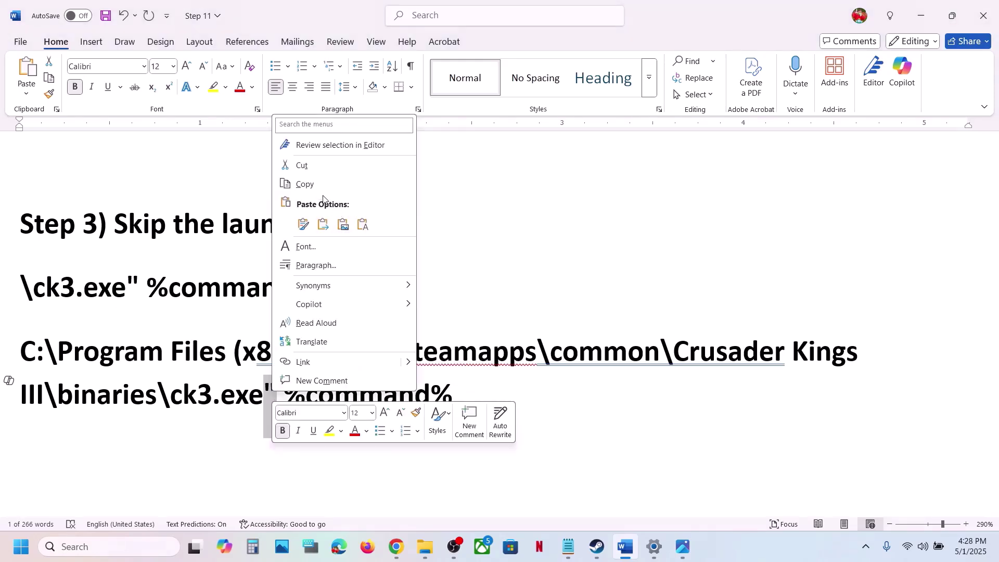
pyautogui.click(303, 185)
pyautogui.click(23, 349)
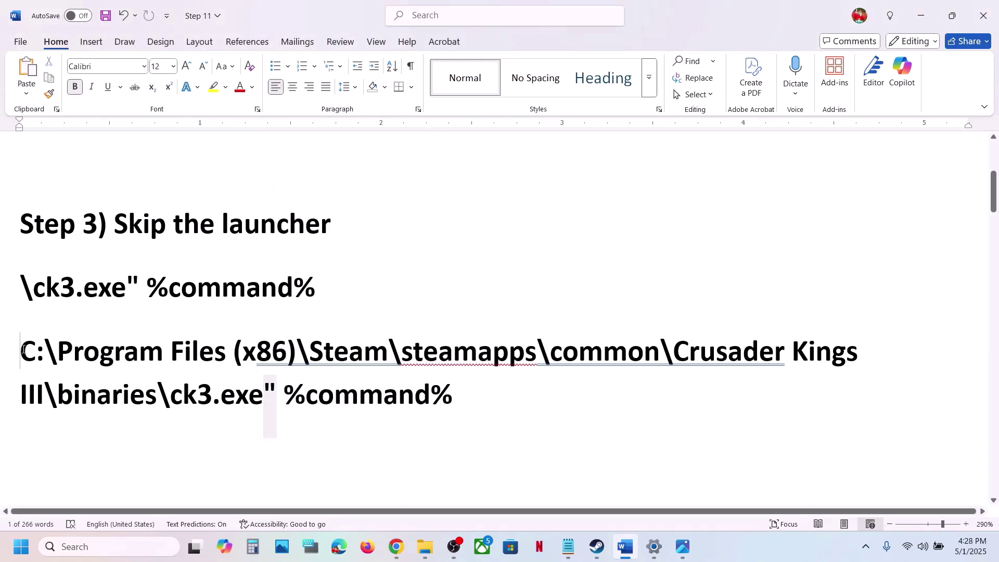
pyautogui.rightClick(23, 350)
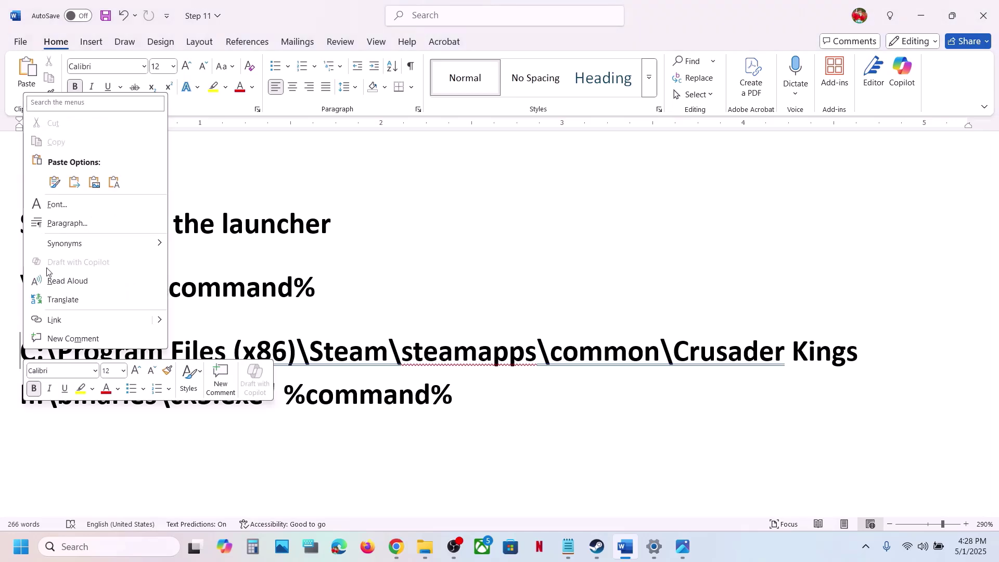
pyautogui.click(52, 183)
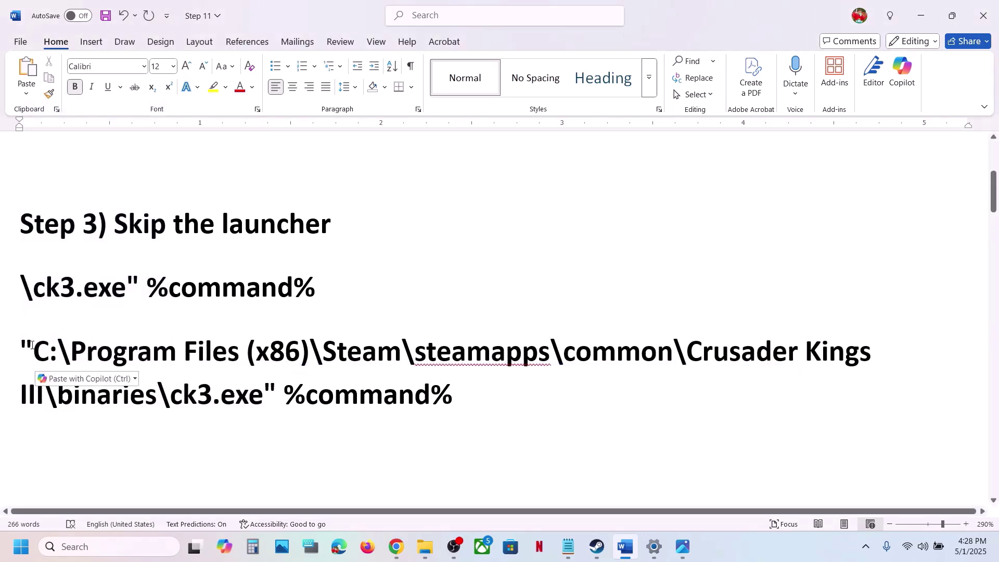
# Check the quotation marks around the ck3.exe path, and copy the complete command including %command%
pyautogui.moveTo(31, 345); pyautogui.dragTo(21, 345)
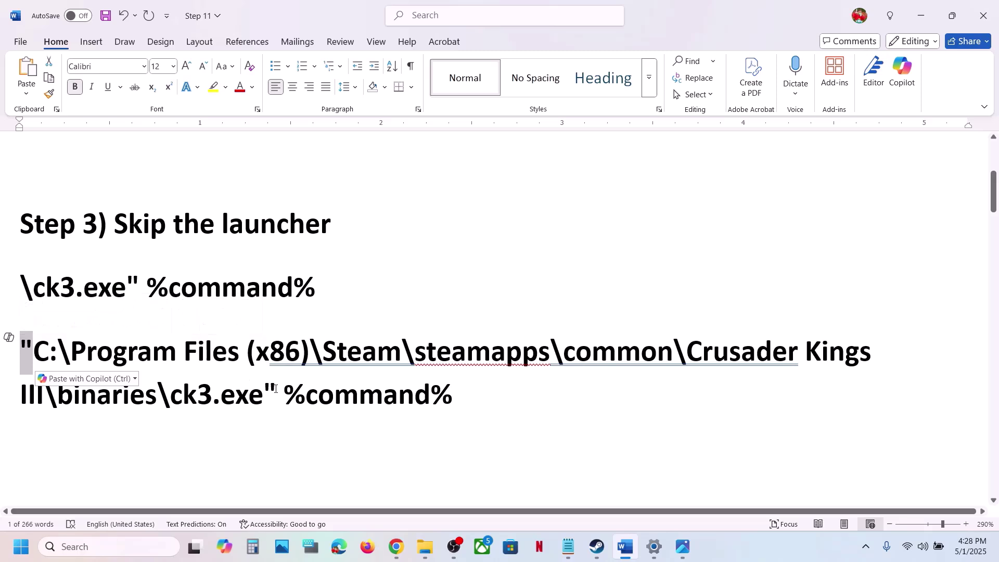
pyautogui.moveTo(275, 388); pyautogui.dragTo(266, 388)
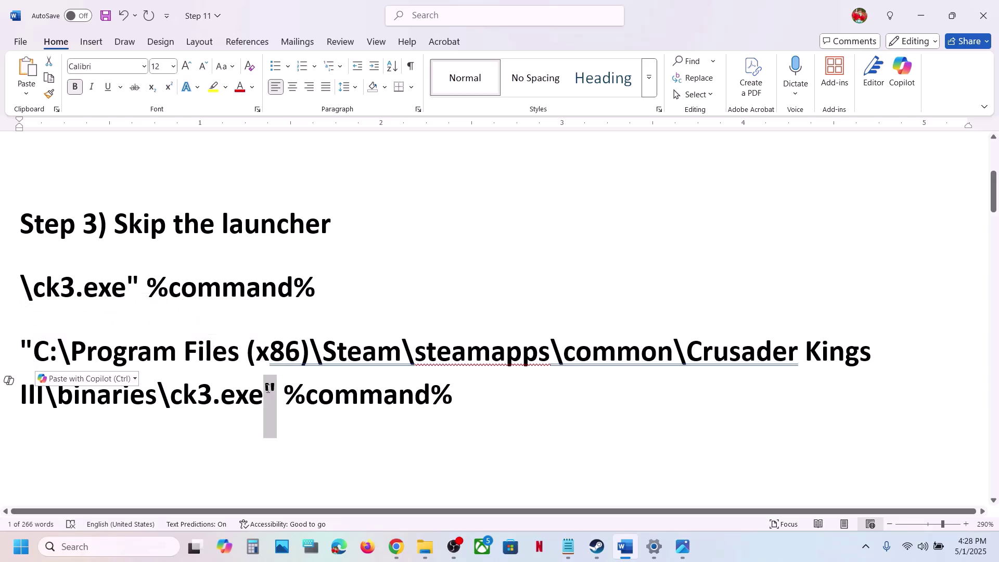
pyautogui.click(473, 396)
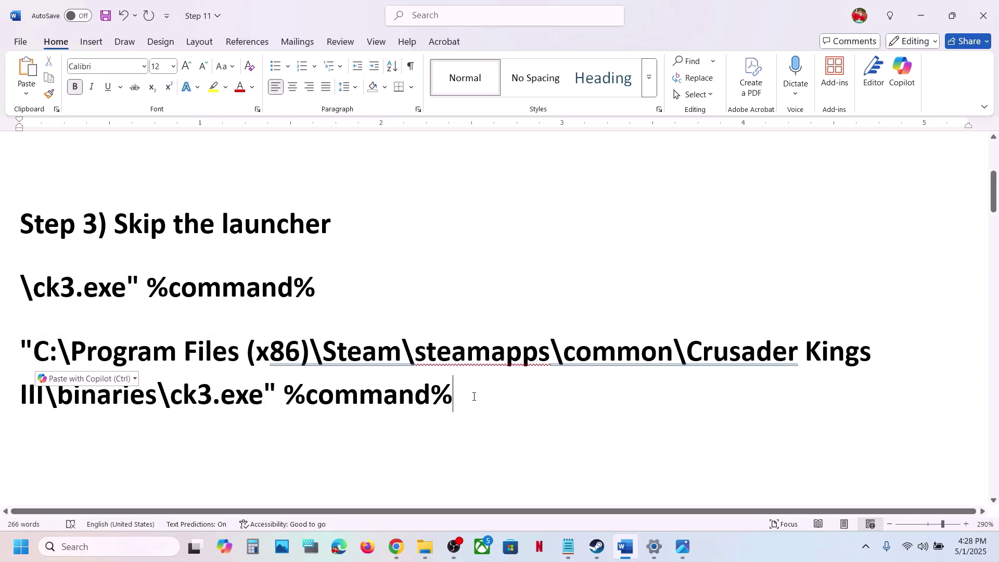
pyautogui.moveTo(474, 397); pyautogui.dragTo(18, 355)
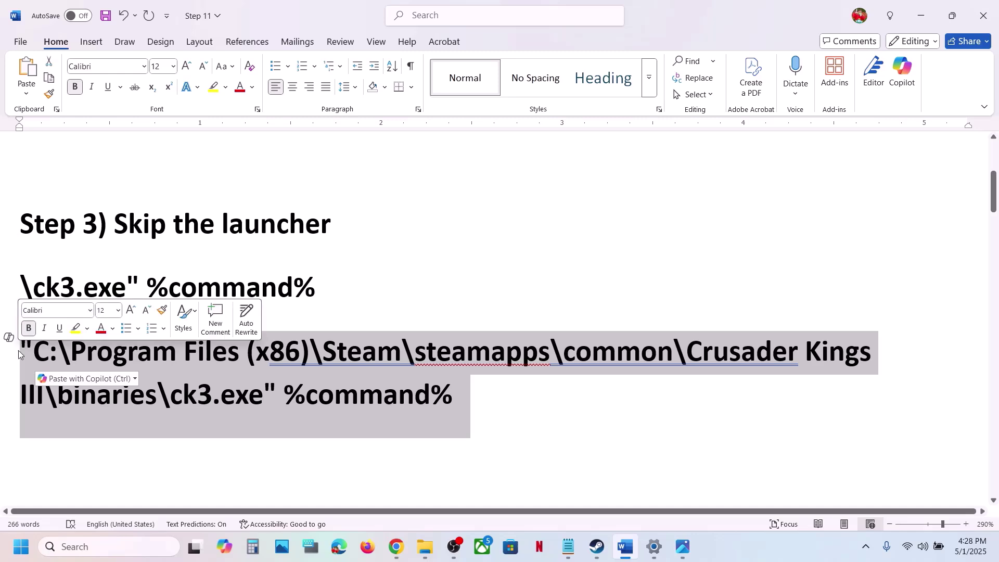
pyautogui.click(85, 378)
pyautogui.rightClick(223, 370)
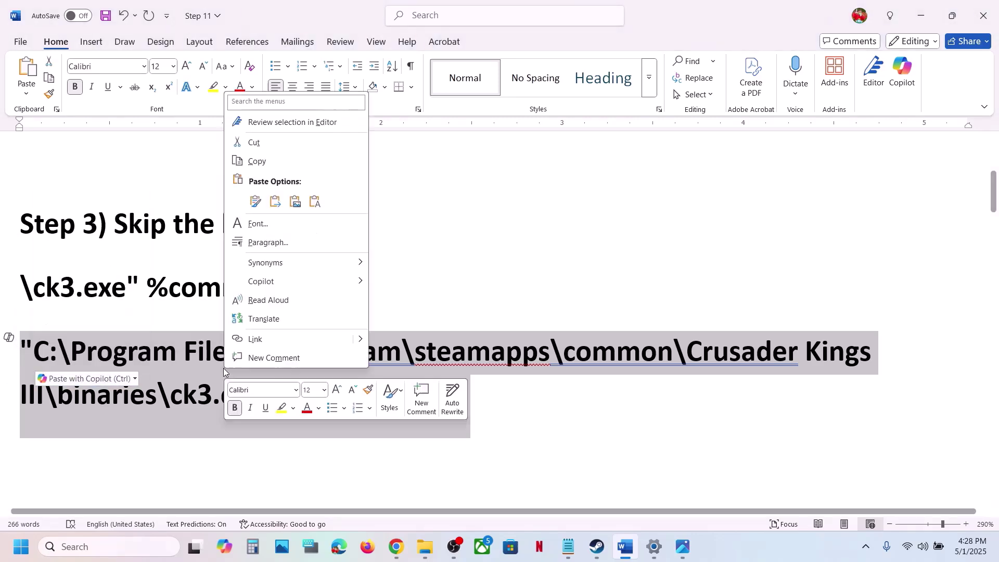
pyautogui.click(257, 161)
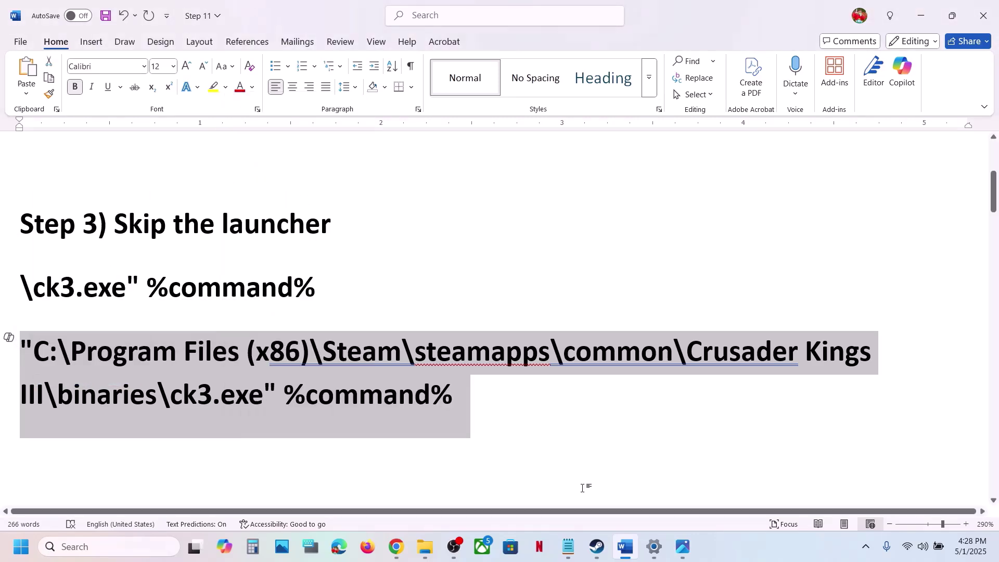
# In Steam, paste the copied command into Crusader Kings III's launch options and close the properties
pyautogui.click(598, 548)
pyautogui.rightClick(91, 321)
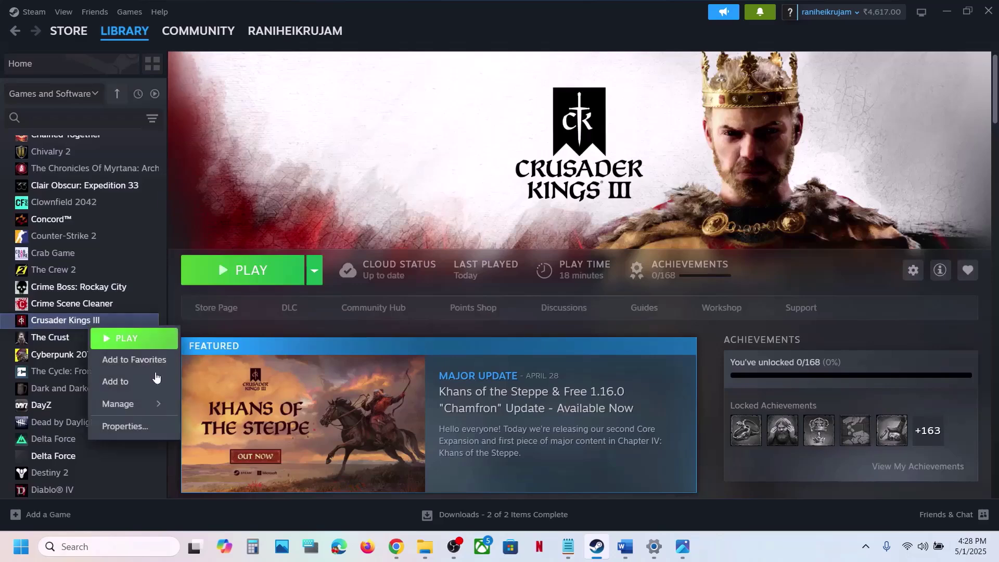
pyautogui.click(147, 425)
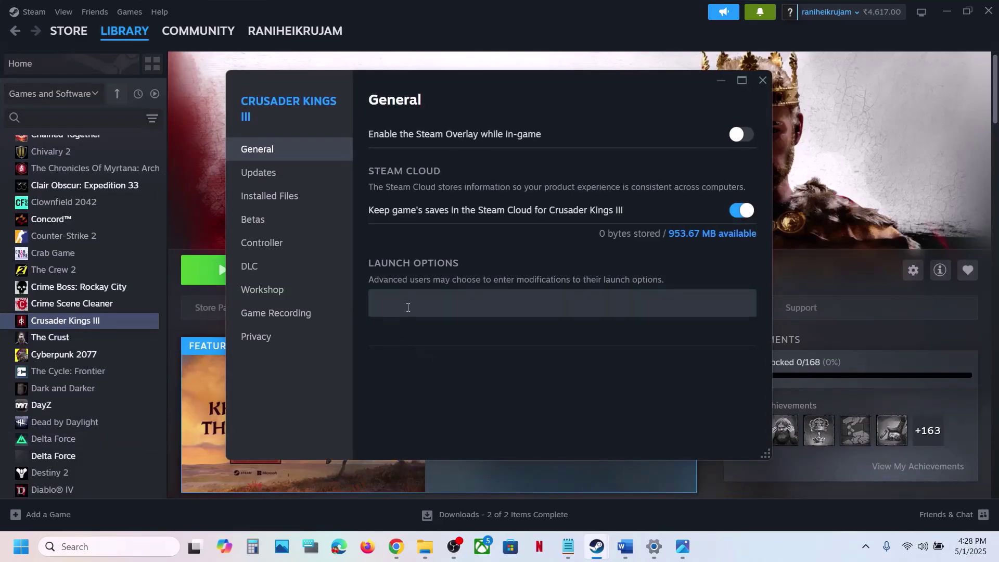
pyautogui.click(407, 308)
pyautogui.hotkey('ctrl', 'v')
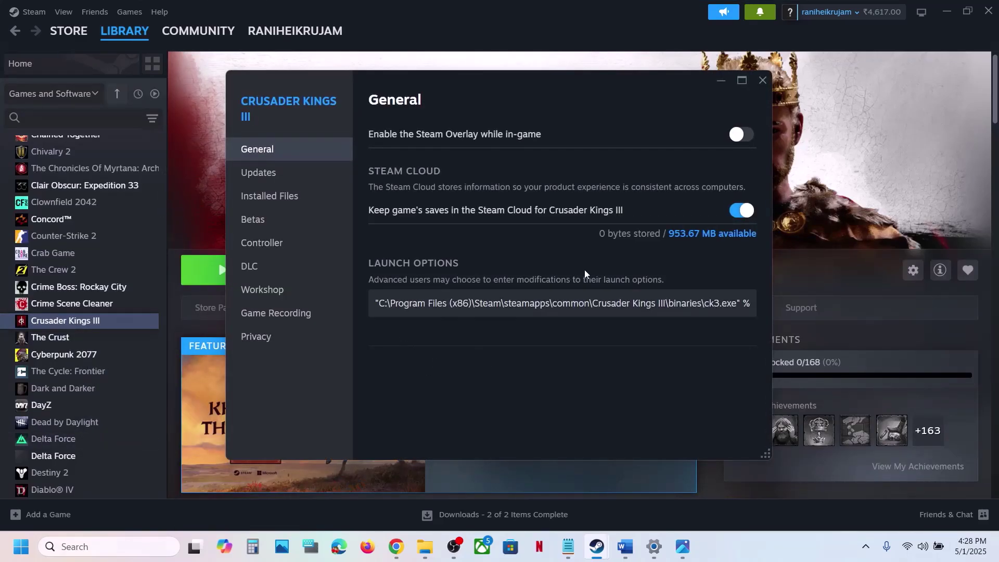
pyautogui.click(763, 80)
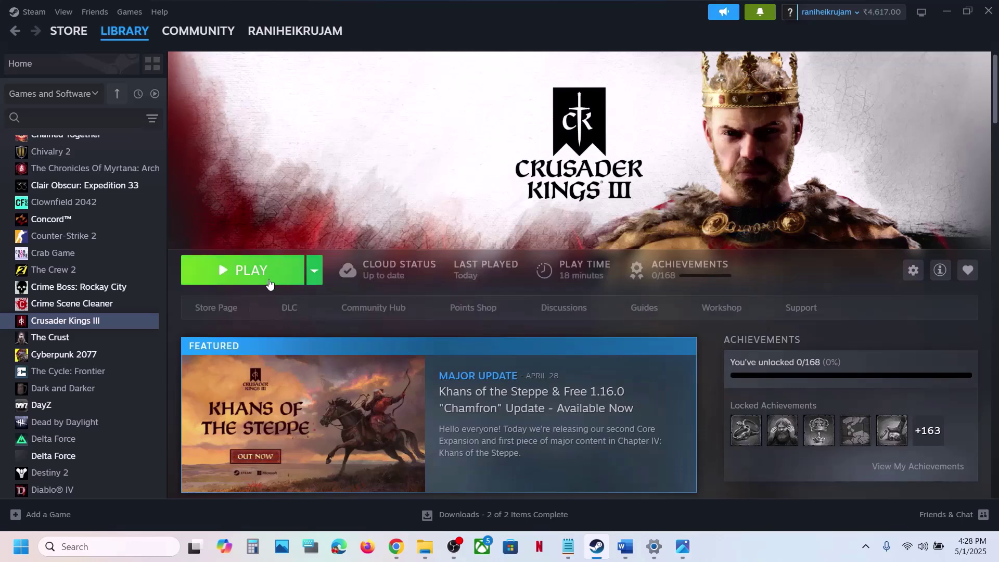
# Launch Crusader Kings III with the new launch option, and stop the running game from Steam
pyautogui.click(261, 280)
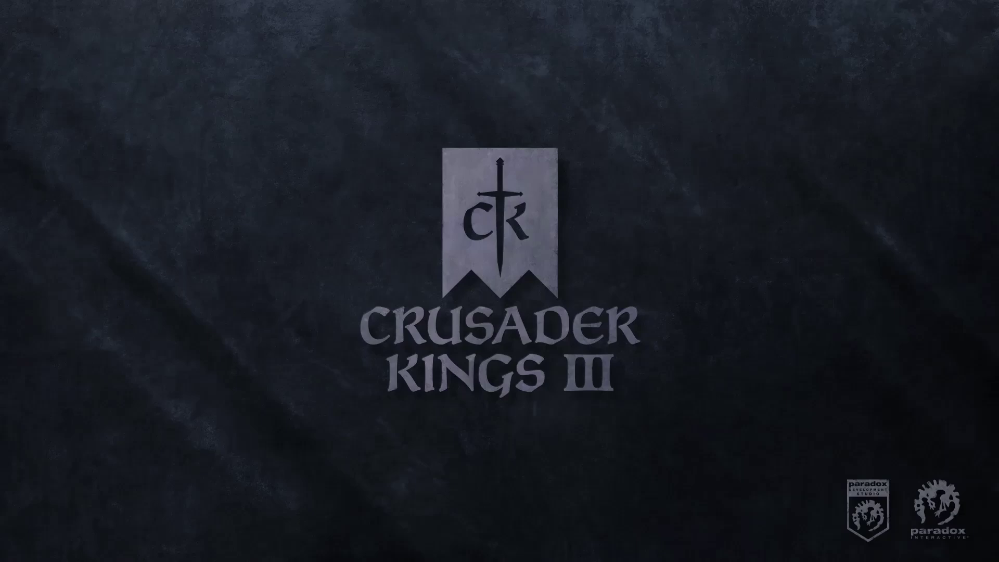
pyautogui.hotkey('alt', 'Tab')
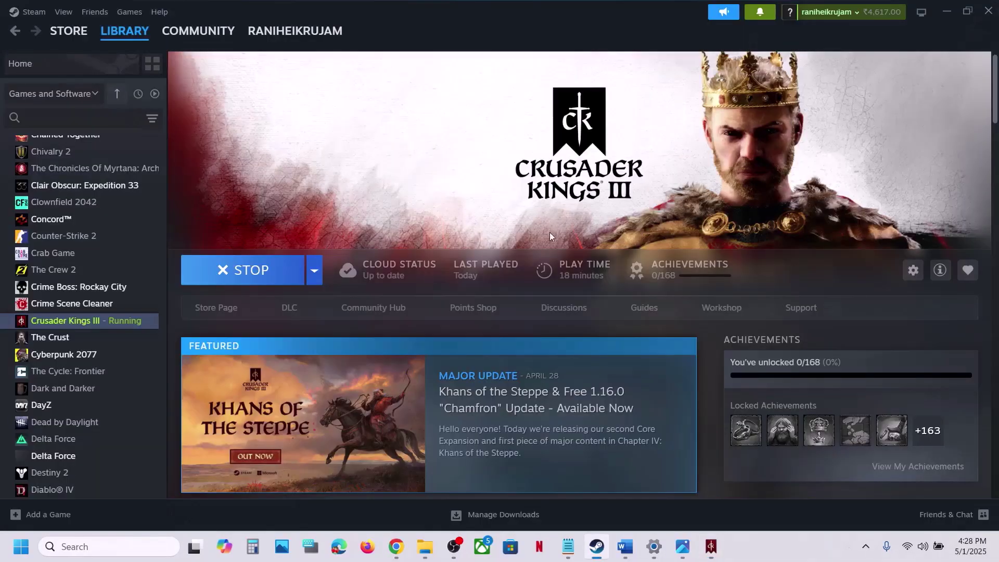
pyautogui.click(242, 269)
pyautogui.click(464, 296)
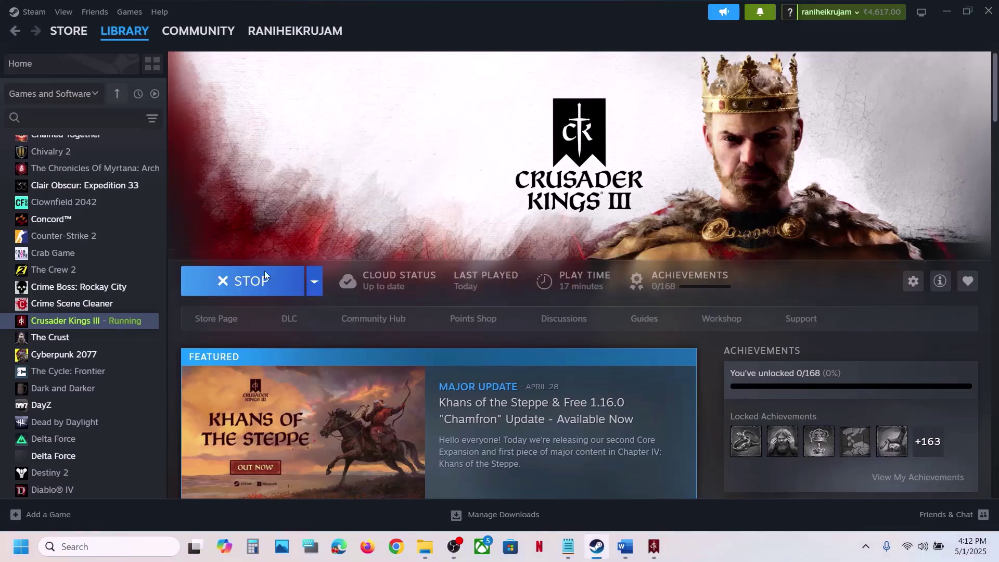
pyautogui.click(227, 281)
pyautogui.click(479, 298)
# After reading Step 4 in the Word notes, open Windows Settings and go through Privacy & security to Windows Security's Virus & threat protection
pyautogui.hotkey('alt', 'Tab')
pyautogui.scroll(-5, 384, 345)
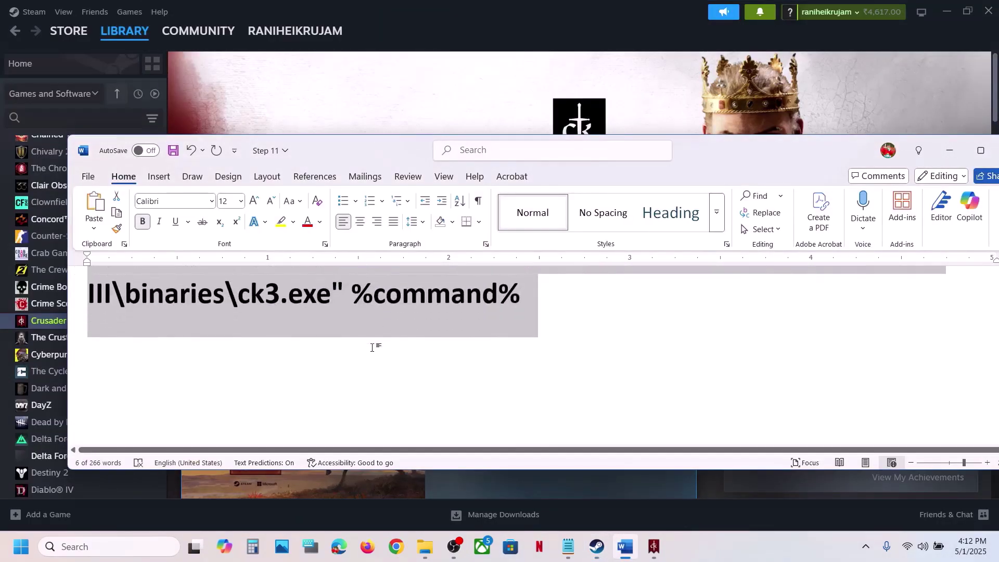
pyautogui.scroll(-1, 372, 347)
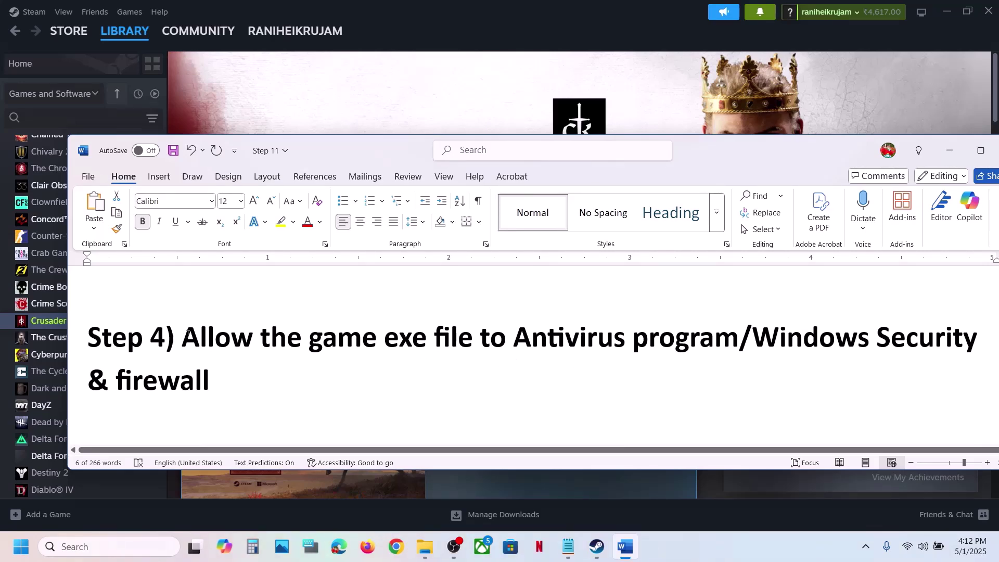
pyautogui.moveTo(187, 333); pyautogui.dragTo(657, 360)
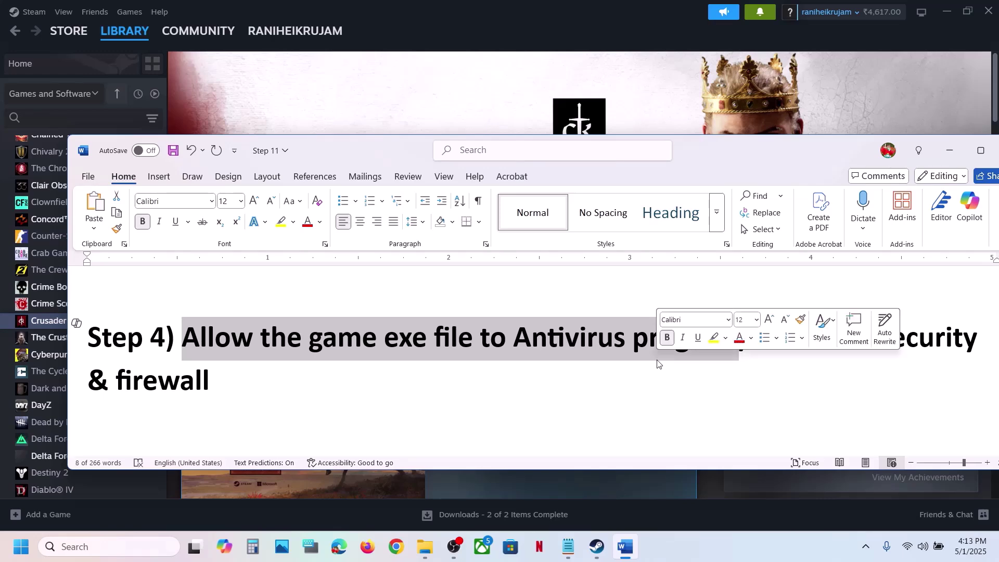
pyautogui.click(455, 351)
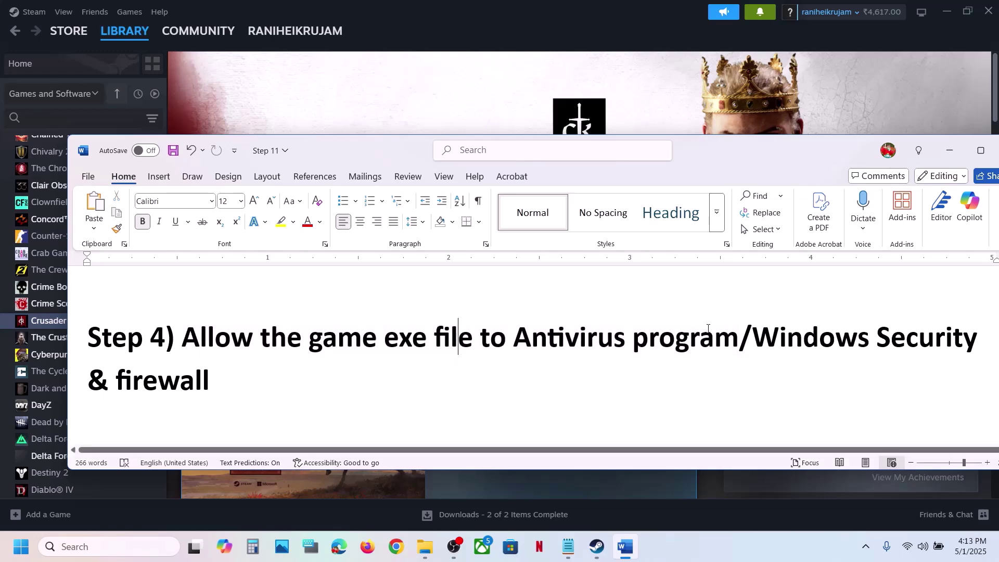
pyautogui.moveTo(752, 339); pyautogui.dragTo(811, 363)
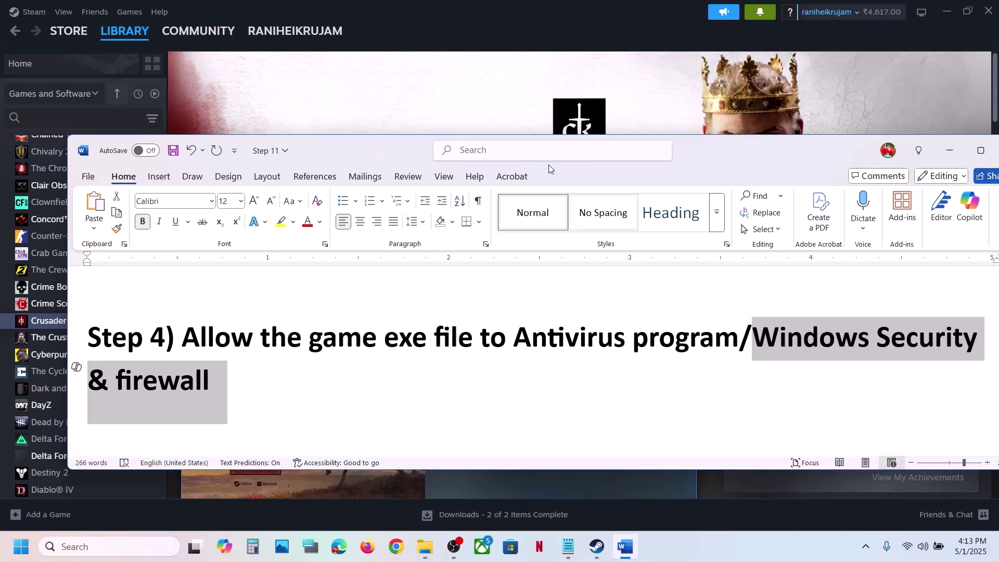
pyautogui.click(435, 96)
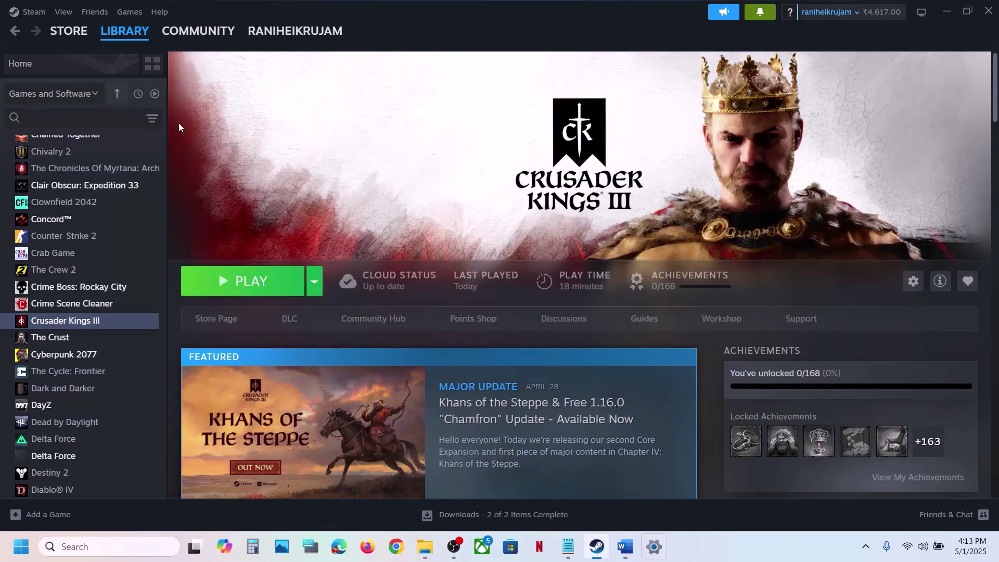
pyautogui.click(651, 544)
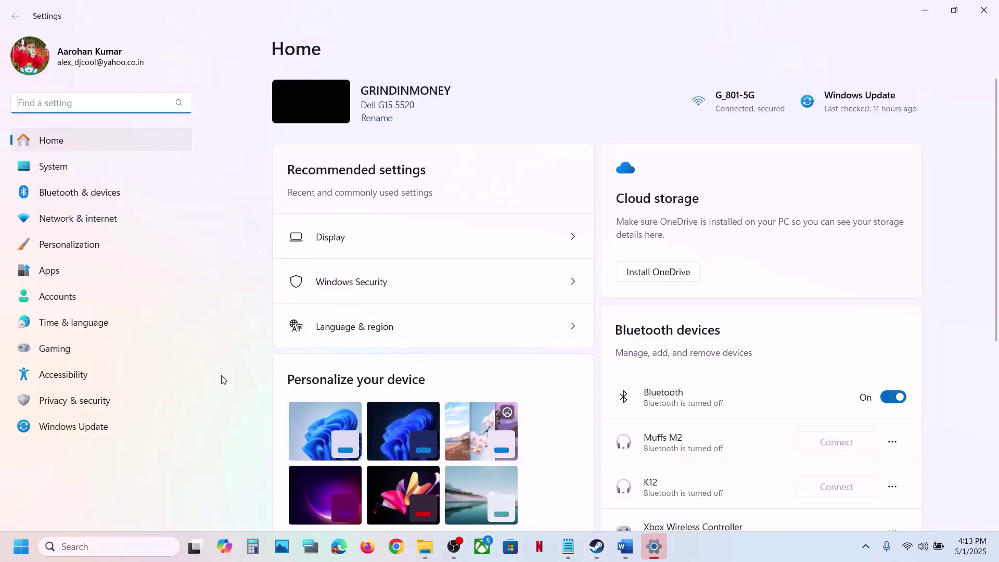
pyautogui.click(52, 411)
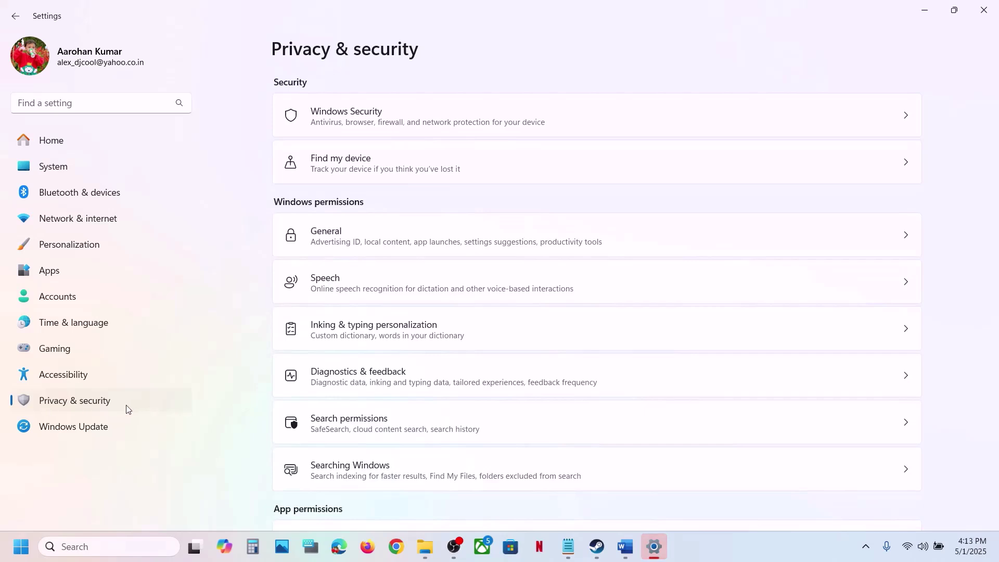
pyautogui.click(399, 124)
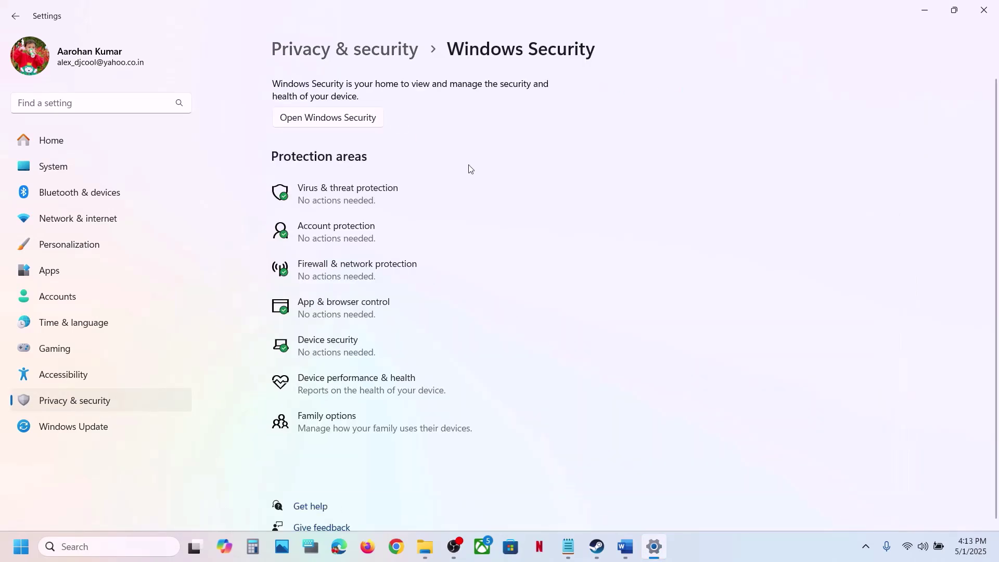
pyautogui.click(385, 194)
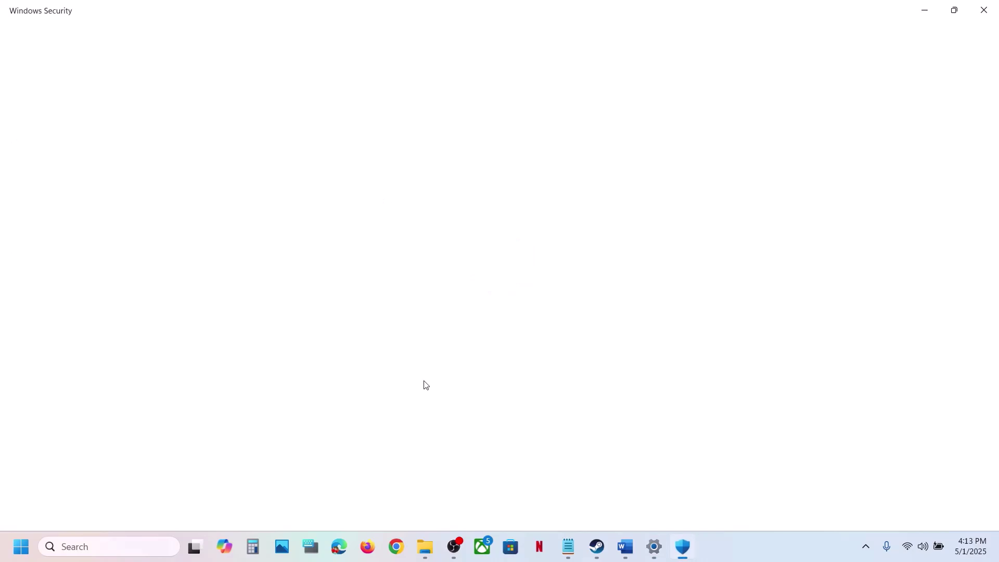
# Open Ransomware protection and go to the list of apps allowed through Controlled folder access
pyautogui.scroll(-3, 424, 385)
pyautogui.scroll(1, 335, 473)
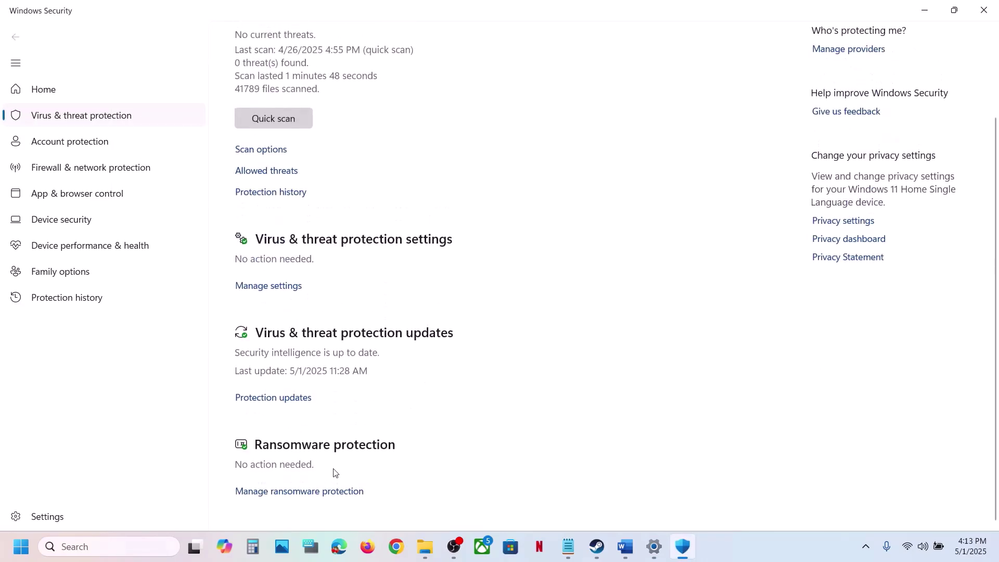
pyautogui.click(293, 492)
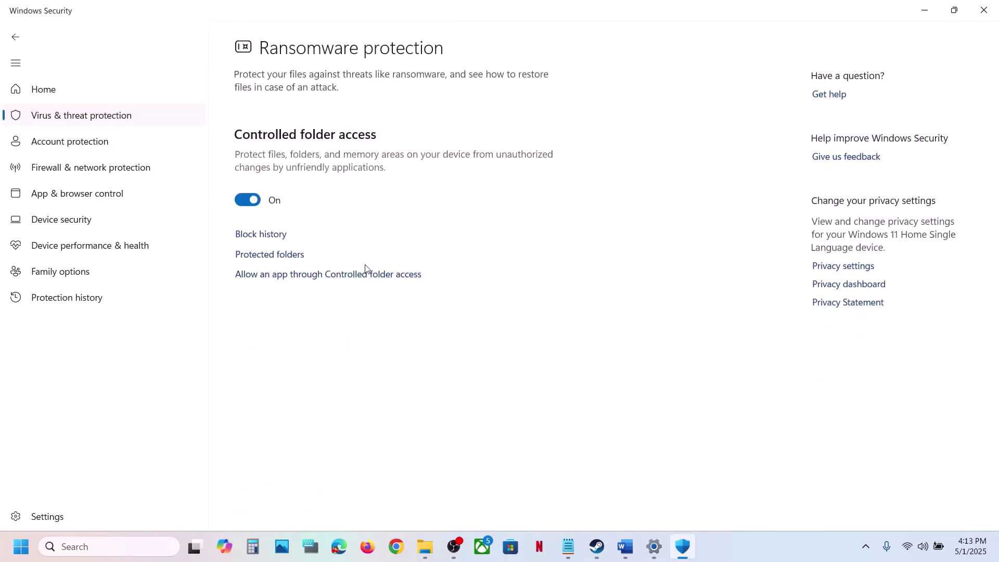
pyautogui.click(326, 275)
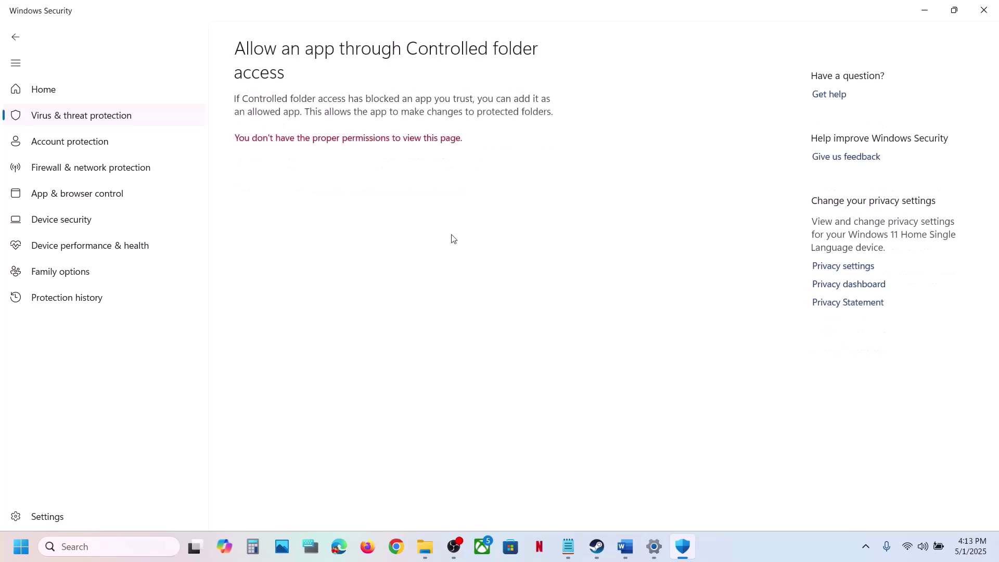
pyautogui.scroll(-2, 306, 126)
# Add the ck3 application from Steam's common\Crusader Kings III\binaries folder as an allowed app
pyautogui.click(295, 48)
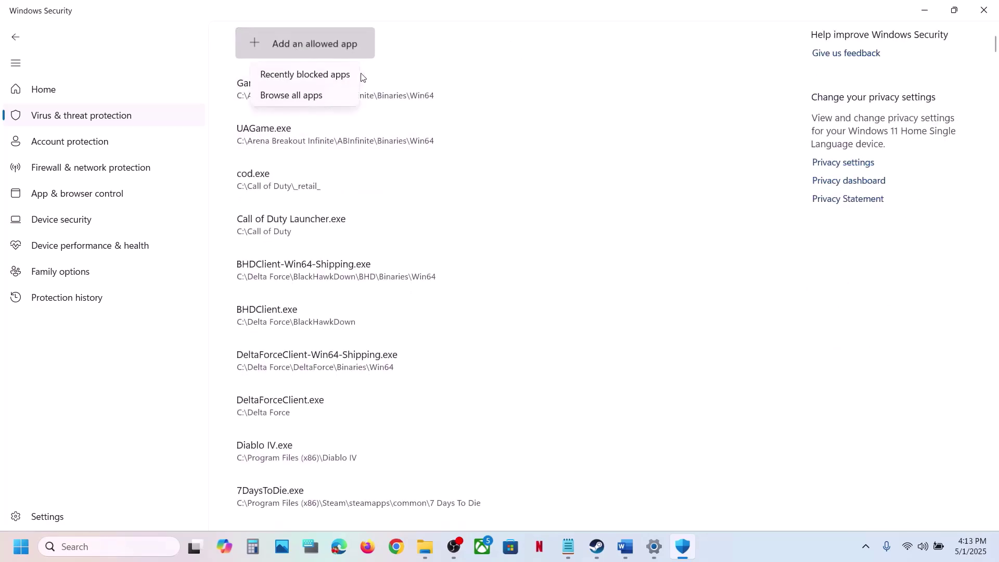
pyautogui.click(320, 96)
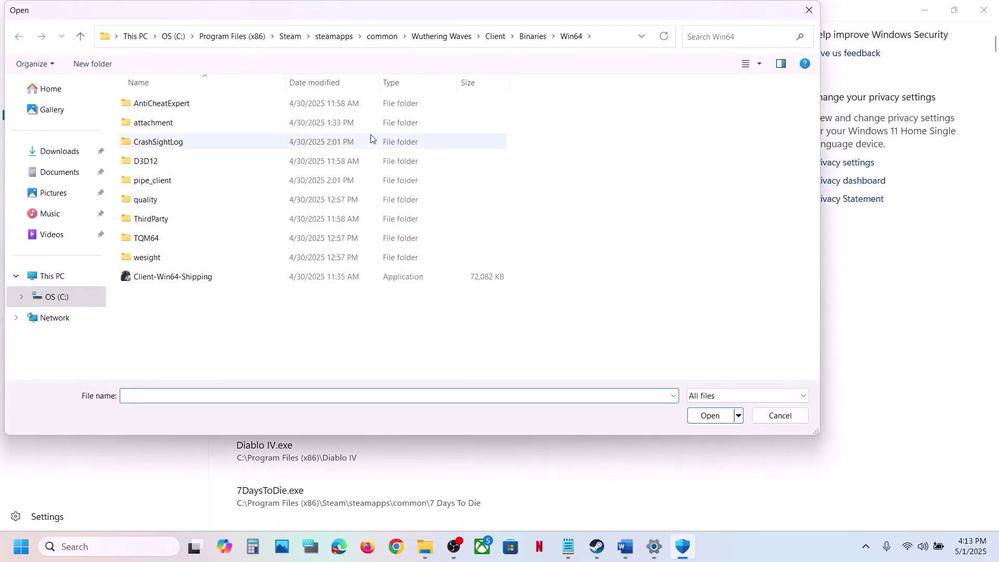
pyautogui.click(375, 45)
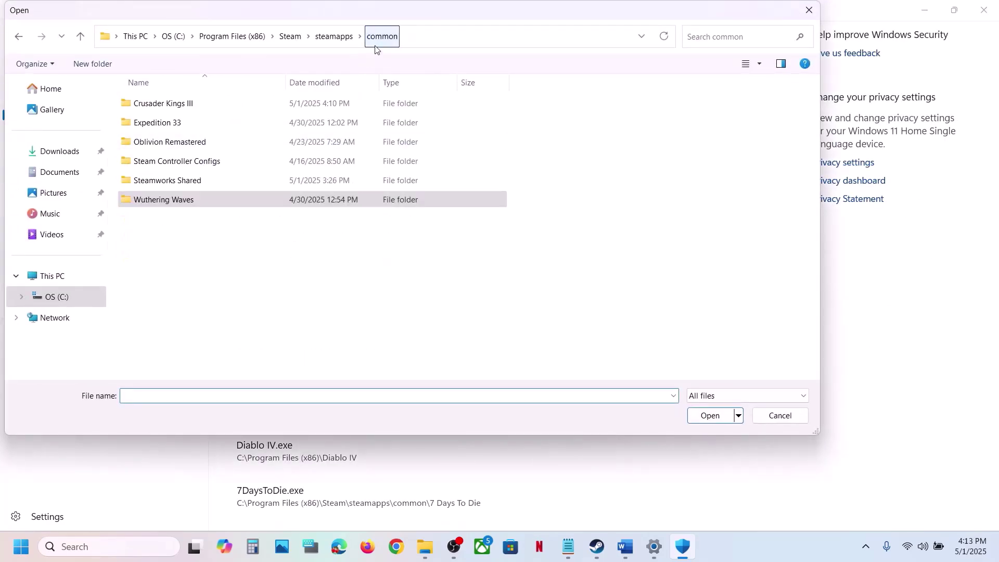
pyautogui.click(177, 104)
pyautogui.doubleClick(178, 103)
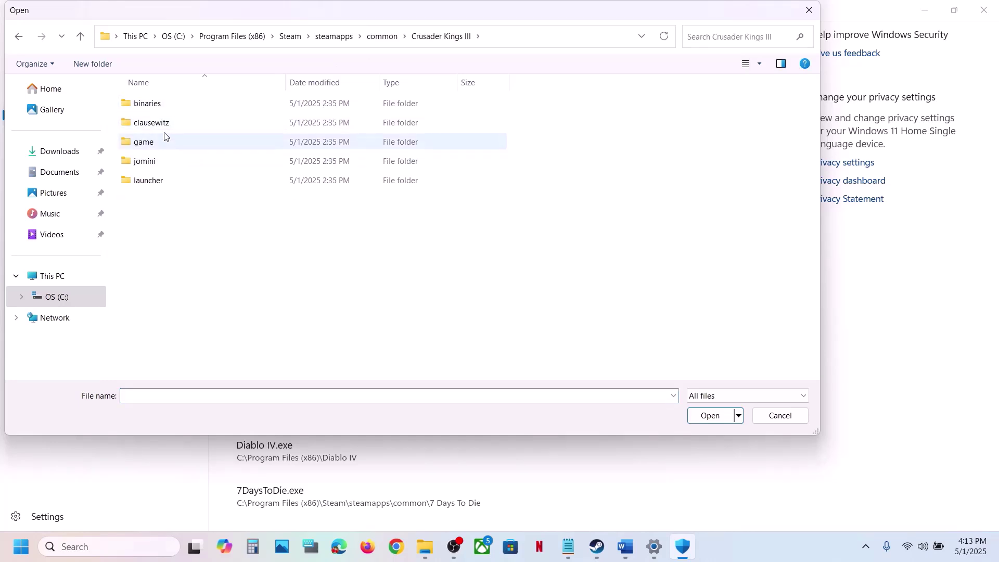
pyautogui.doubleClick(159, 105)
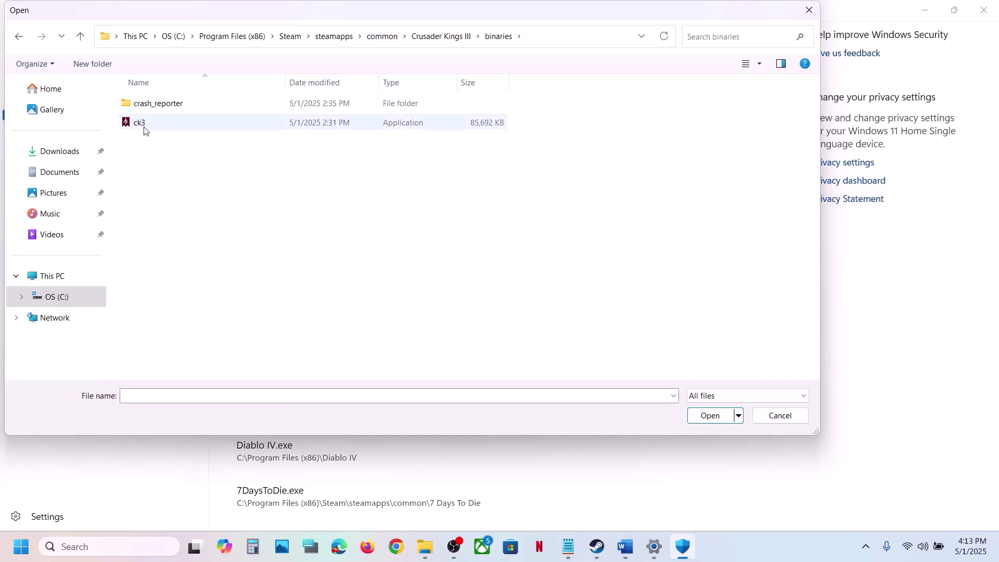
pyautogui.click(143, 125)
pyautogui.click(712, 419)
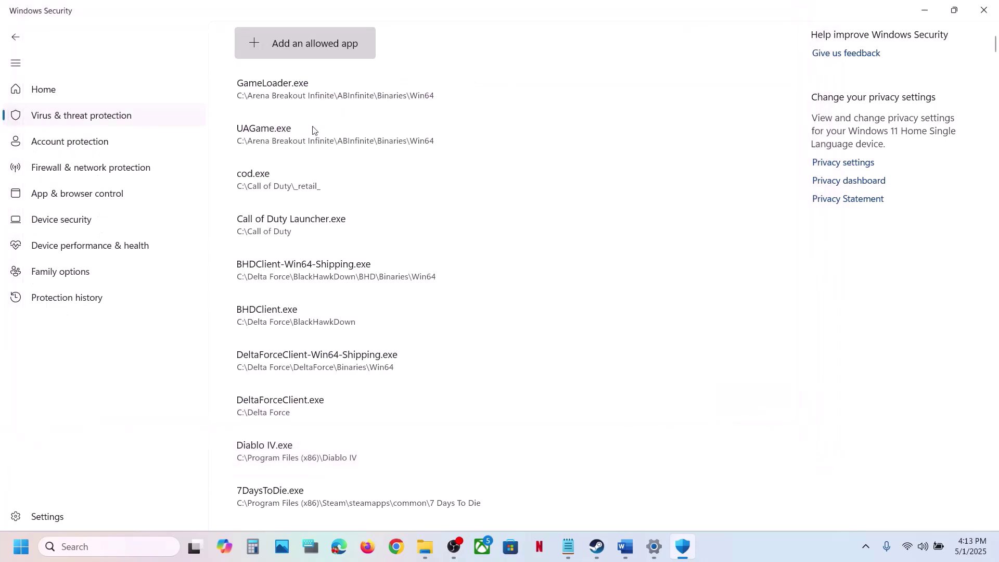
# Add launcher-installer-windows_2025.5 from the Crusader Kings III launcher folder as another allowed app
pyautogui.click(325, 53)
pyautogui.click(305, 97)
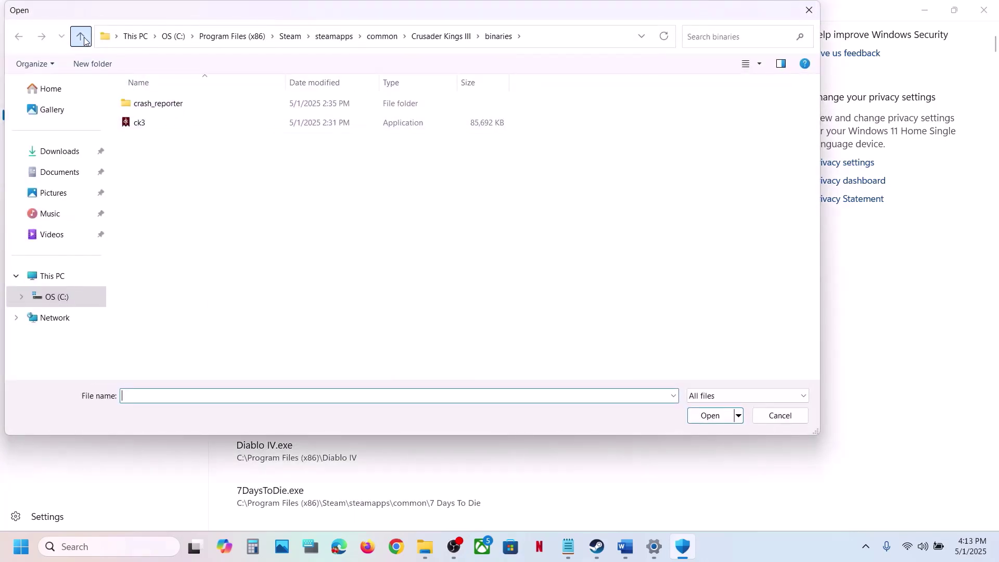
pyautogui.click(82, 38)
pyautogui.doubleClick(155, 182)
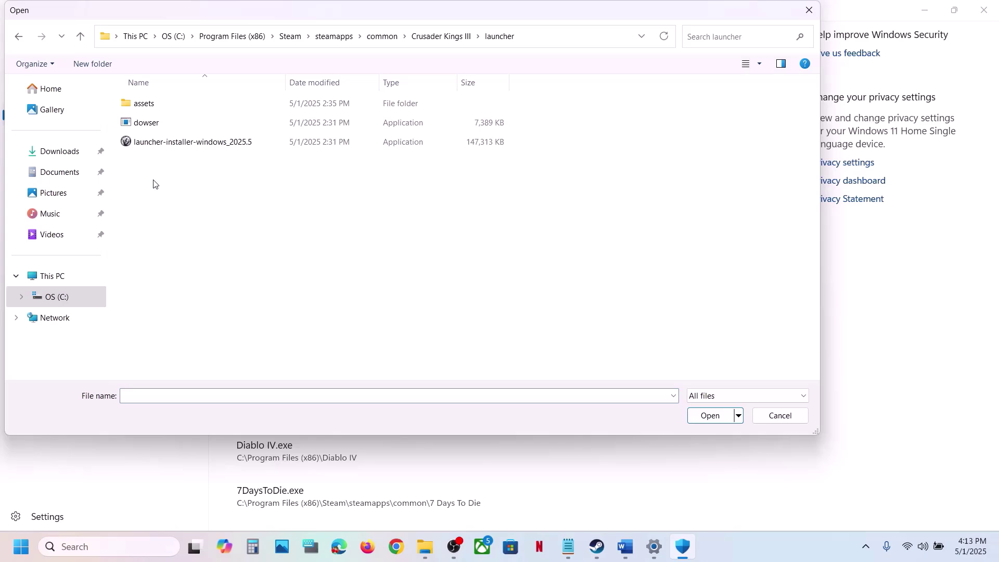
pyautogui.click(170, 150)
pyautogui.click(711, 420)
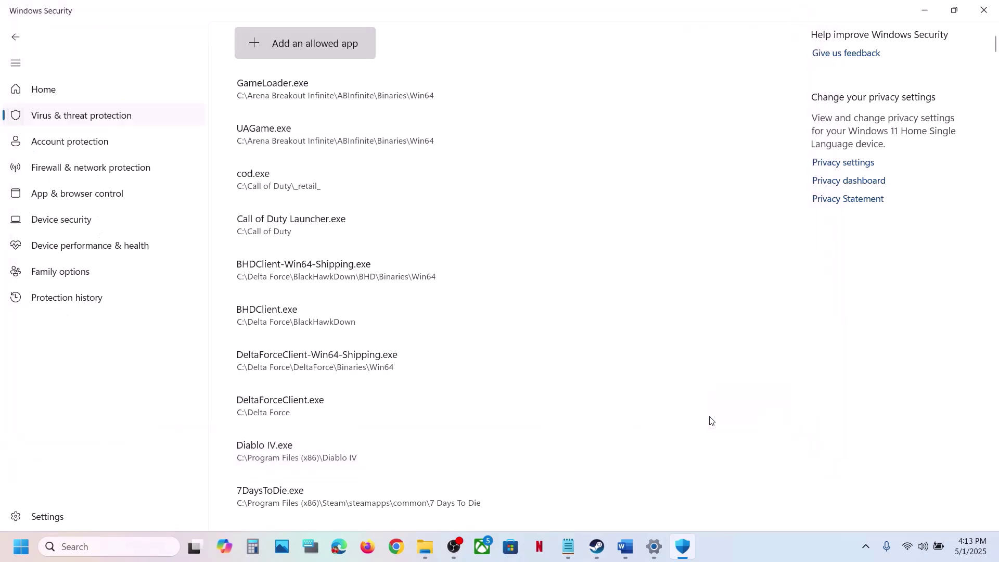
# Open Control Panel and go through System and Security to Windows Defender Firewall's list of allowed apps
pyautogui.click(125, 545)
pyautogui.write('control')
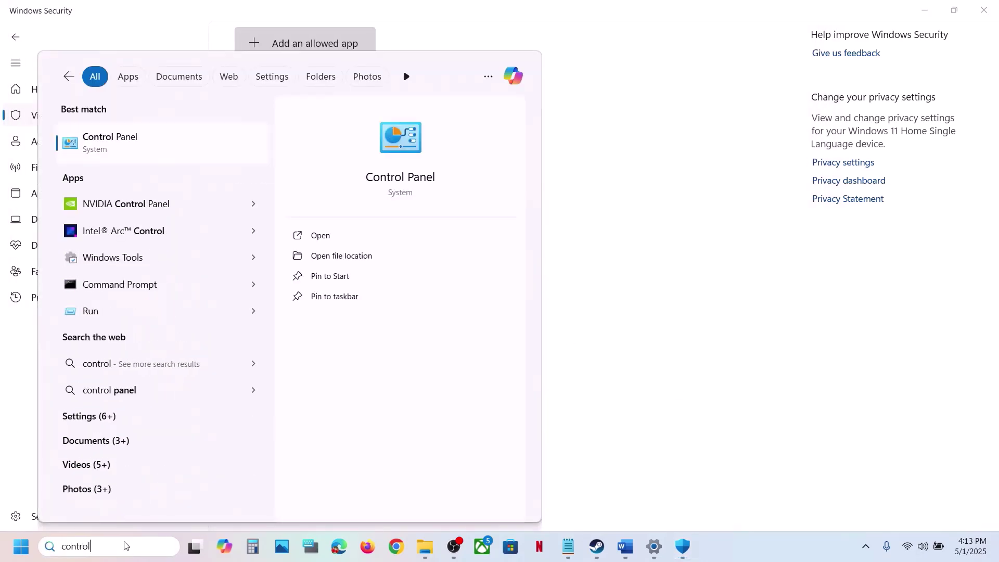
pyautogui.press('Return')
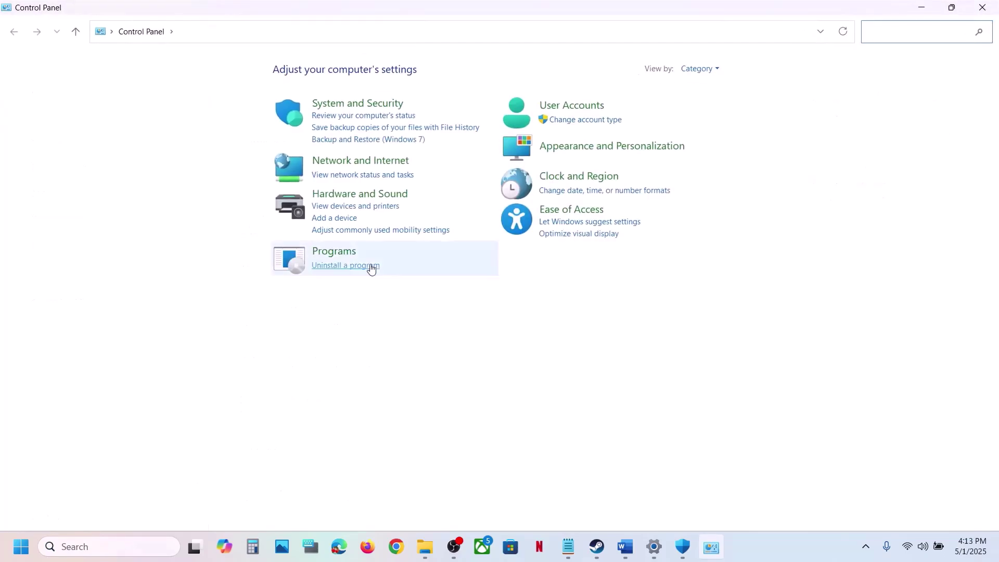
pyautogui.click(357, 103)
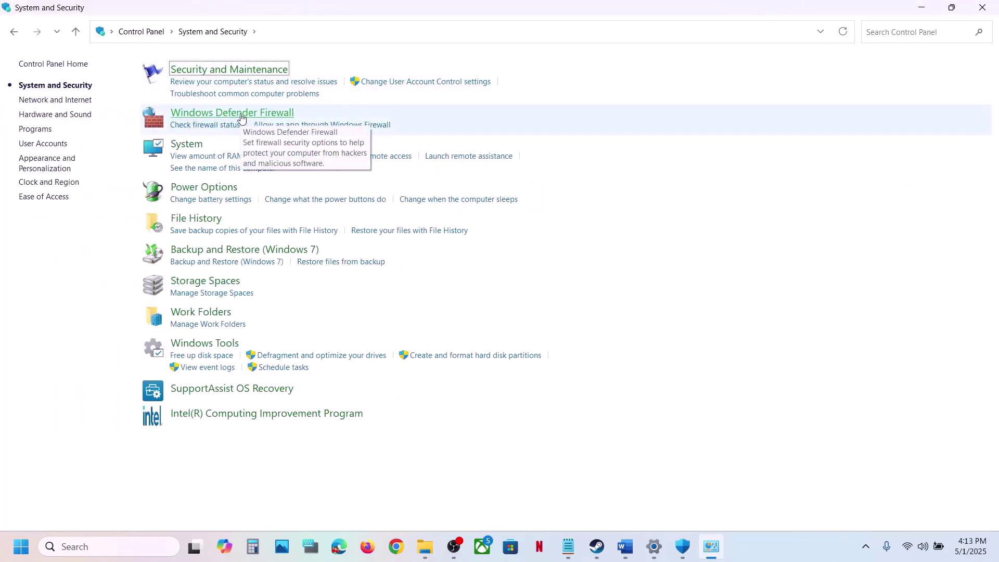
pyautogui.click(237, 114)
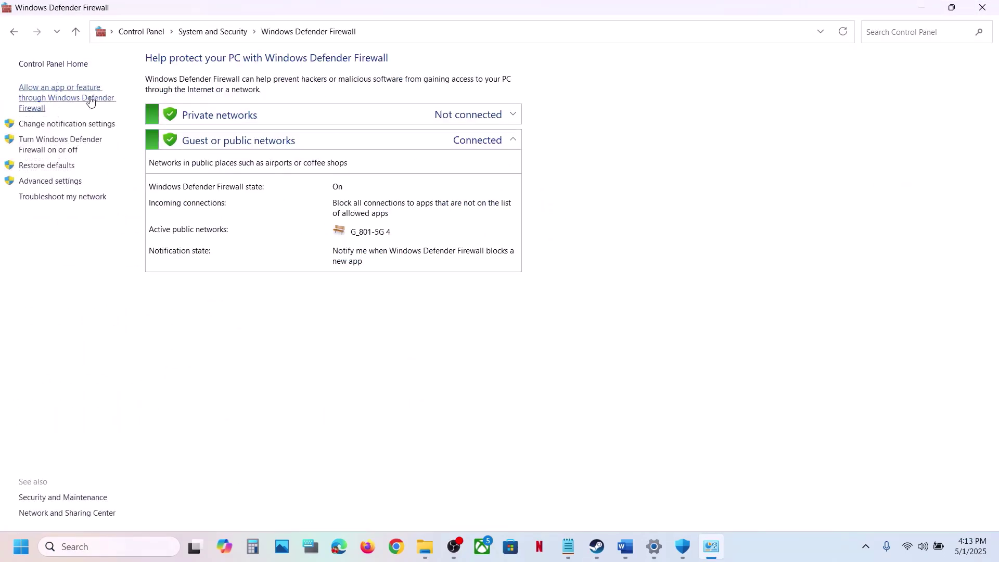
pyautogui.click(73, 100)
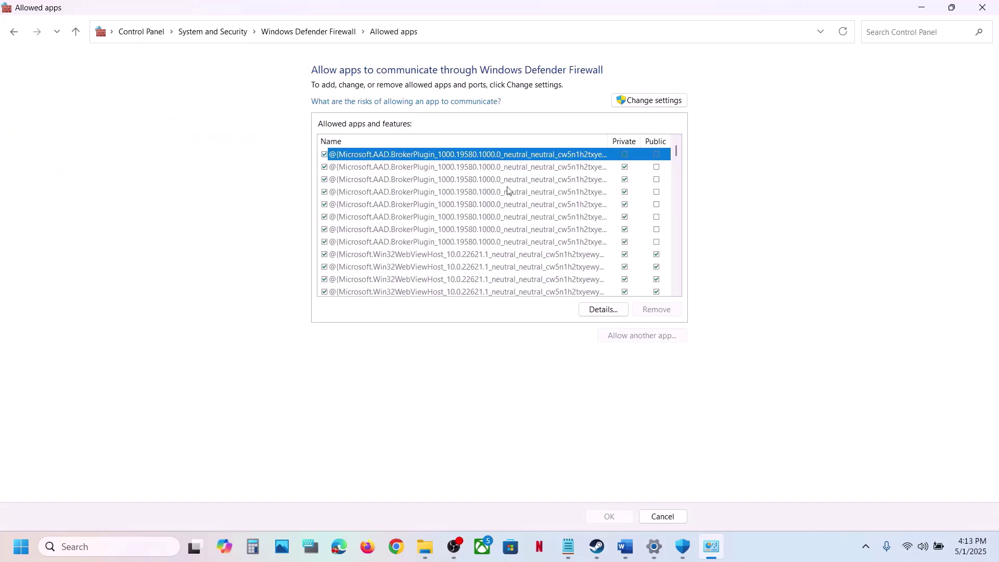
# Unlock the firewall's allowed-app settings and add ck3 from the Crusader Kings III binaries folder
pyautogui.click(676, 100)
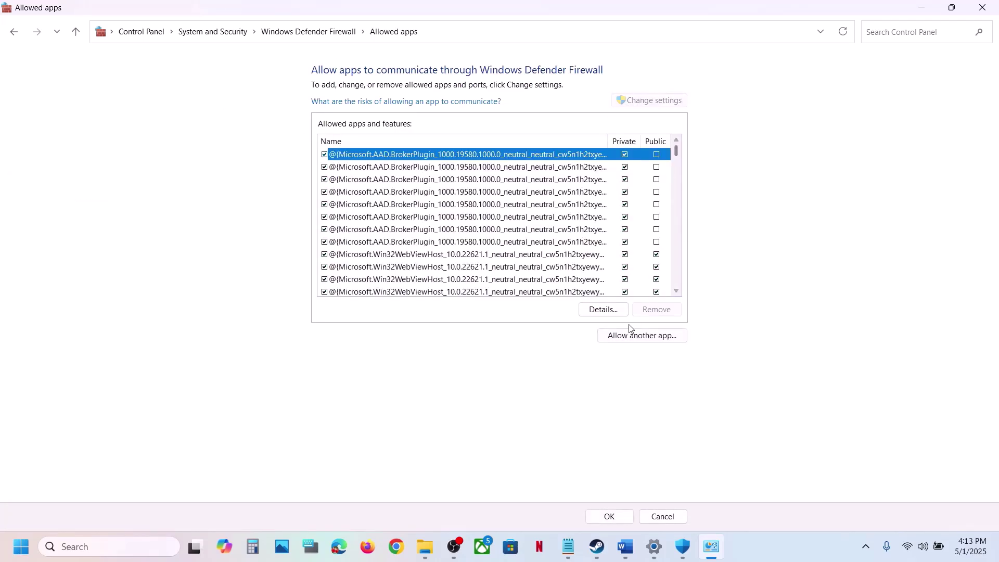
pyautogui.click(633, 334)
pyautogui.click(585, 332)
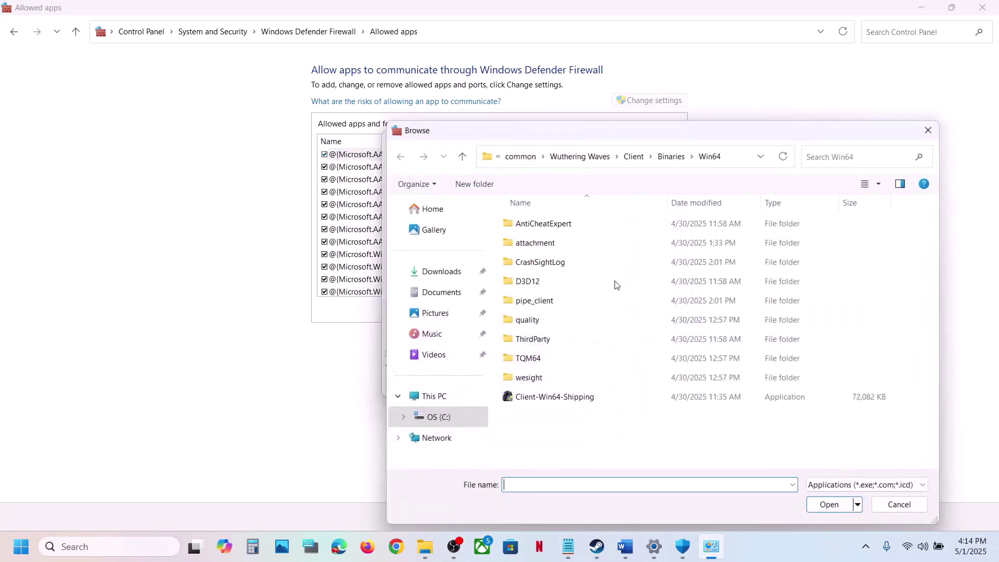
pyautogui.click(540, 157)
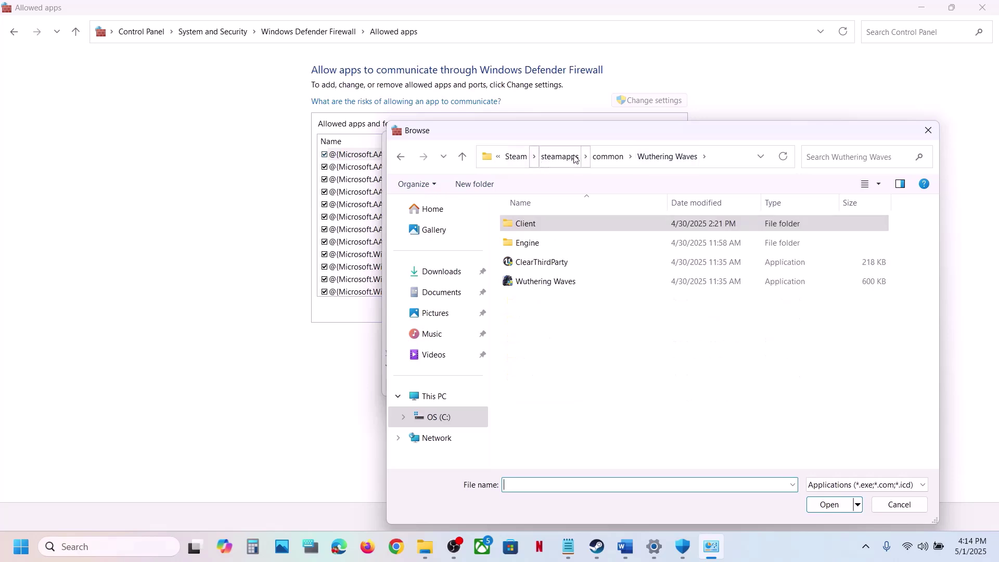
pyautogui.click(607, 156)
pyautogui.doubleClick(551, 224)
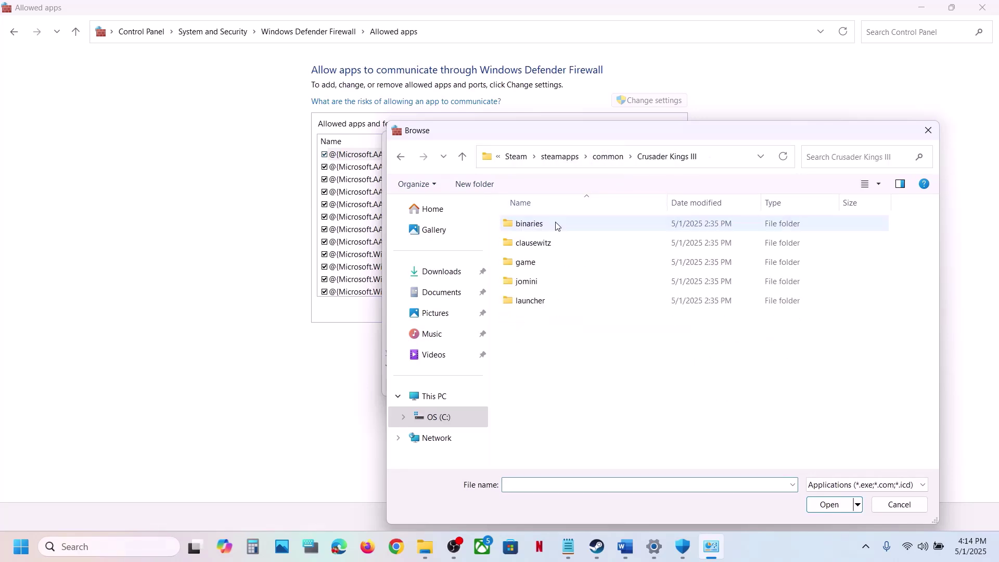
pyautogui.doubleClick(523, 230)
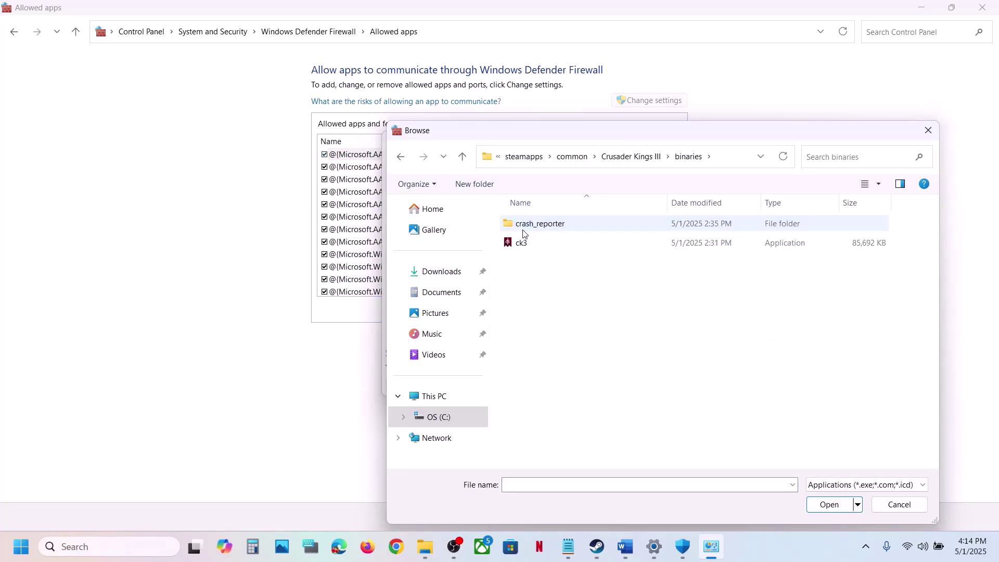
pyautogui.click(524, 244)
pyautogui.click(818, 501)
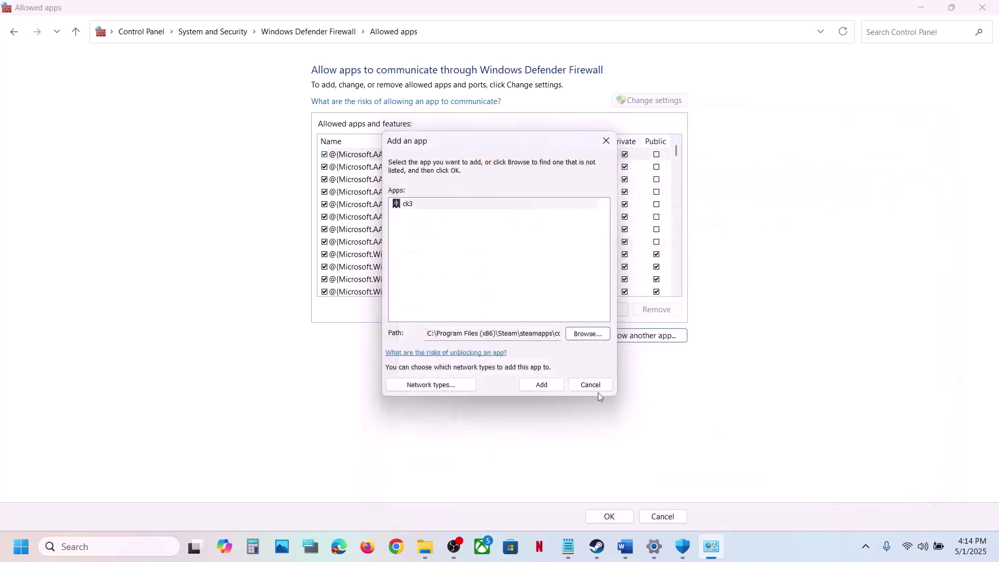
pyautogui.click(541, 384)
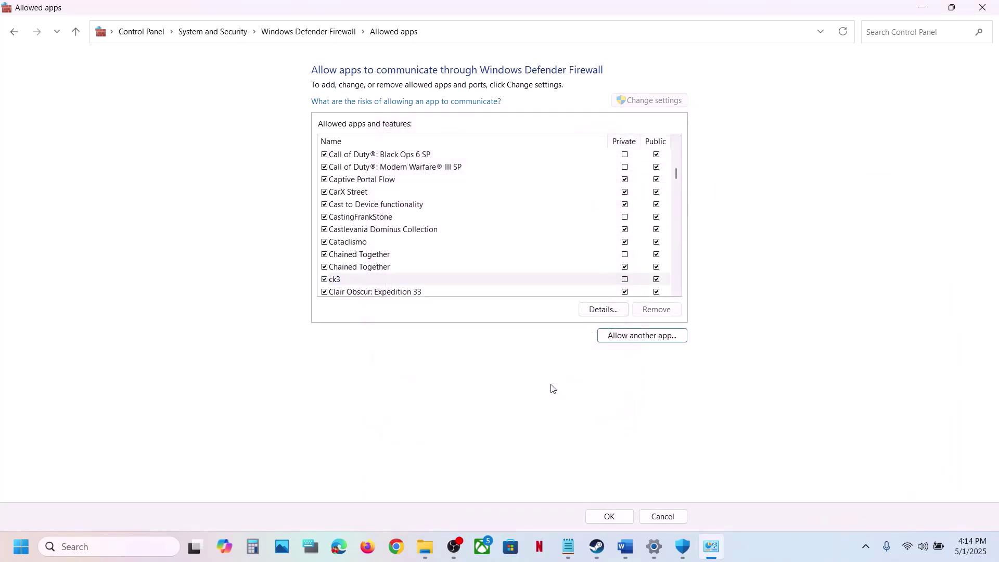
# Select the ck3 entry in the allowed apps list, and close Control Panel, Windows Security and Settings
pyautogui.click(349, 281)
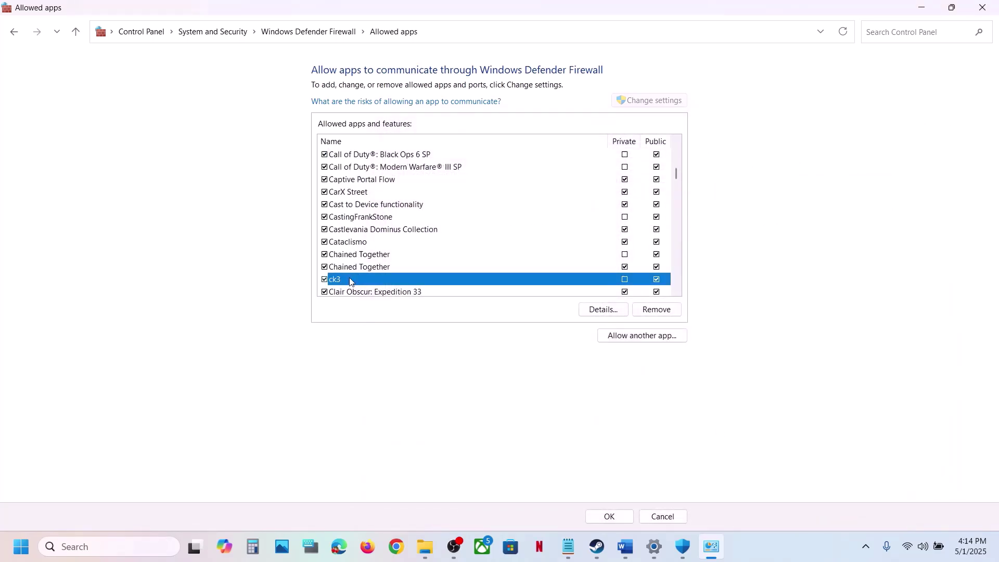
pyautogui.click(984, 8)
pyautogui.click(985, 8)
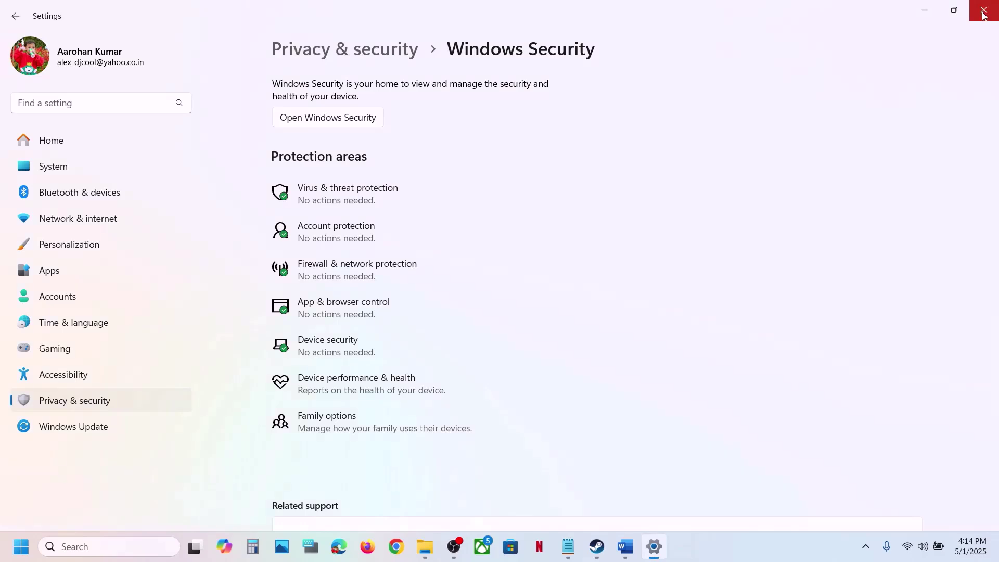
pyautogui.click(985, 8)
# After reading Step 5 in the Word notes, browse Crusader Kings III's local files from Steam and open the binaries folder
pyautogui.scroll(-1, 426, 358)
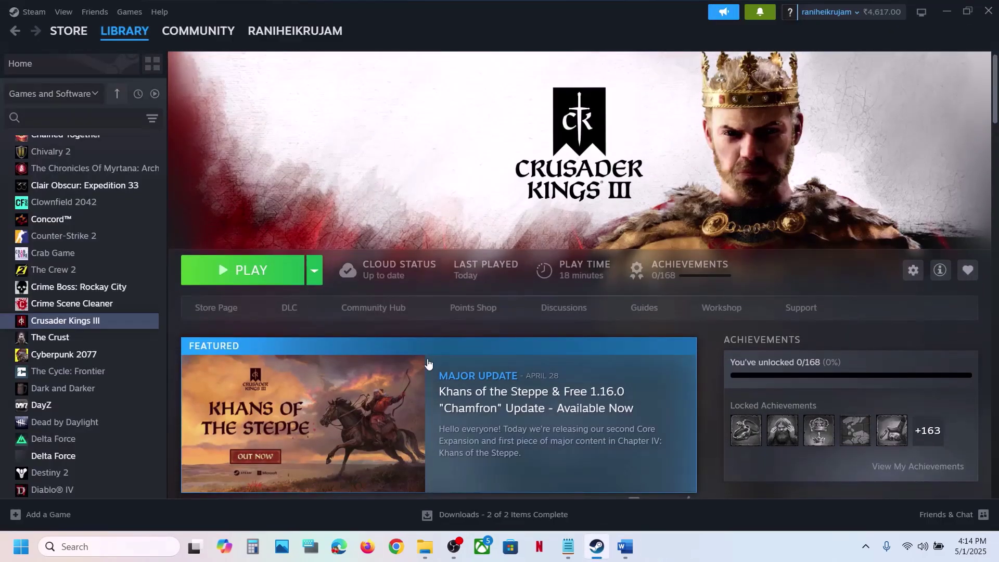
pyautogui.click(624, 546)
pyautogui.scroll(-5, 456, 327)
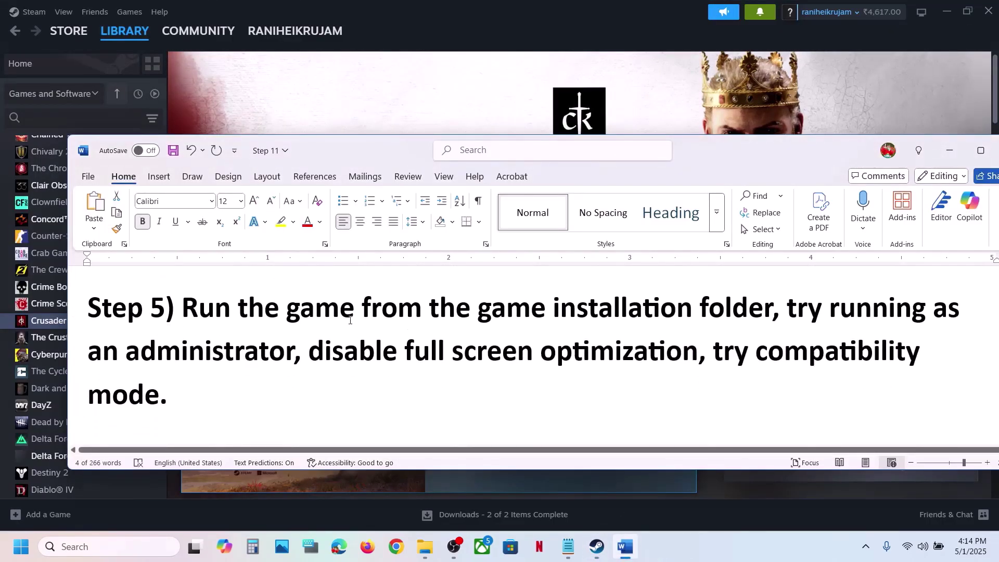
pyautogui.moveTo(191, 310); pyautogui.dragTo(771, 311)
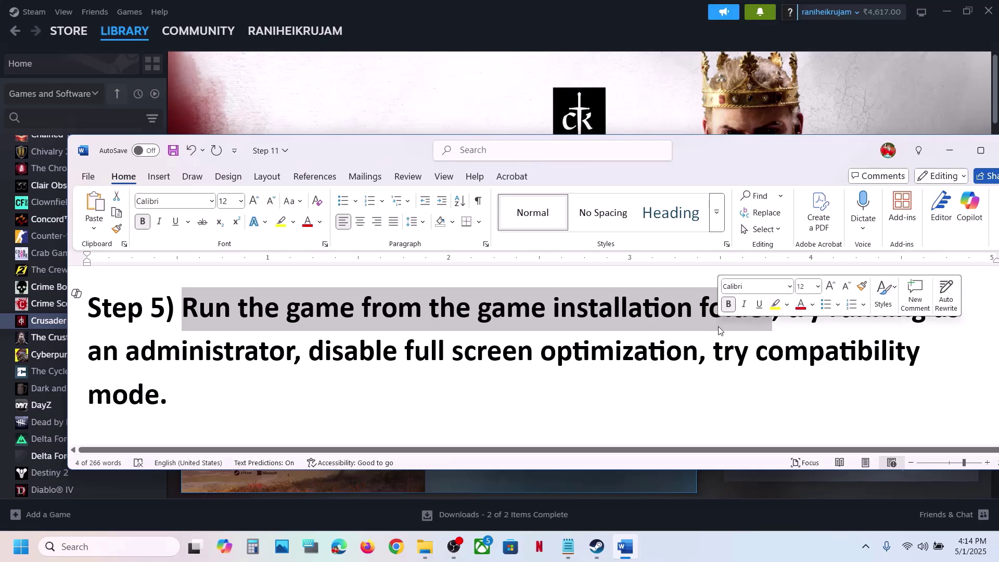
pyautogui.click(432, 98)
pyautogui.rightClick(105, 318)
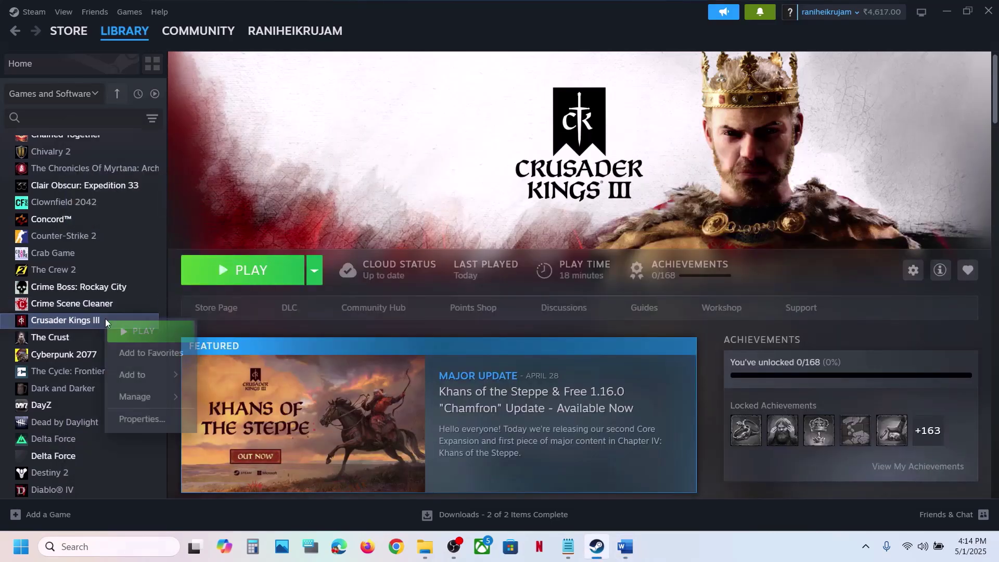
pyautogui.moveTo(174, 405)
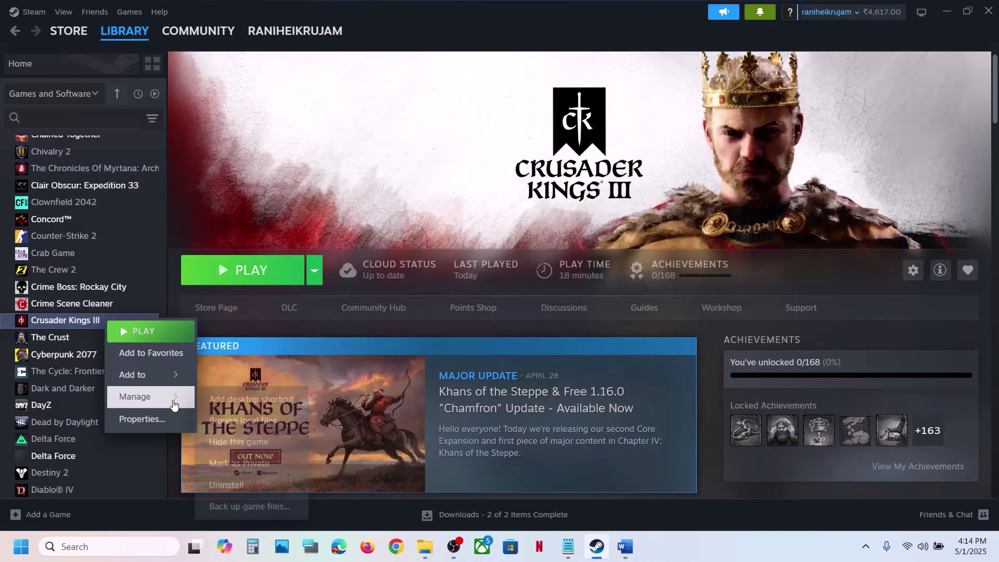
pyautogui.click(260, 419)
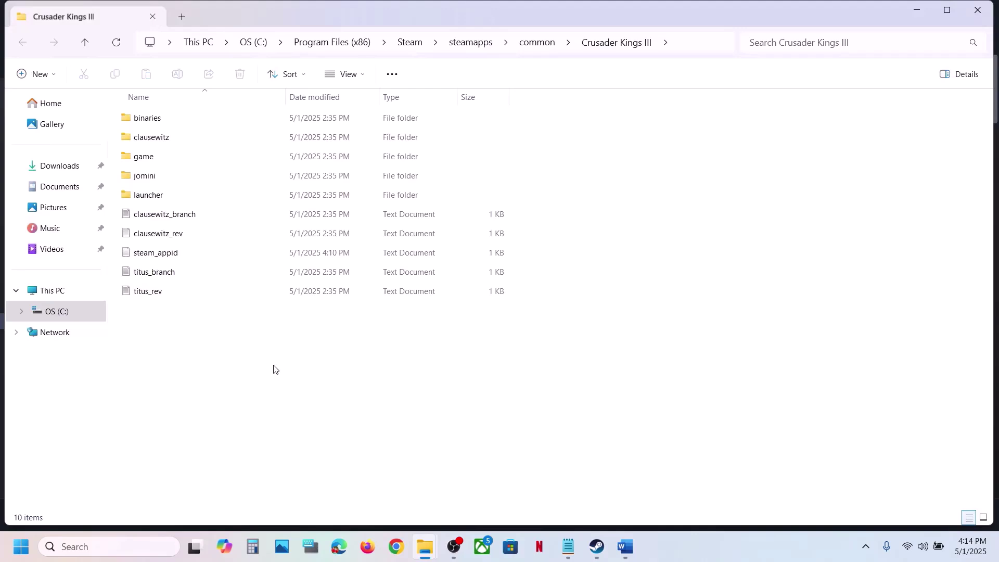
pyautogui.doubleClick(179, 123)
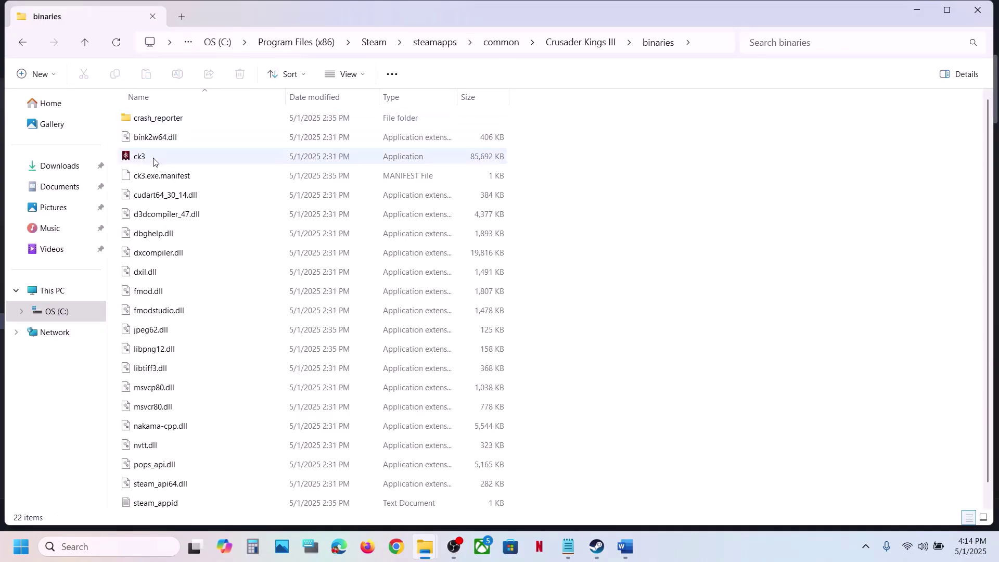
# Open the ck3 application's properties, set its compatibility options to run as an administrator, and apply the change
pyautogui.click(153, 159)
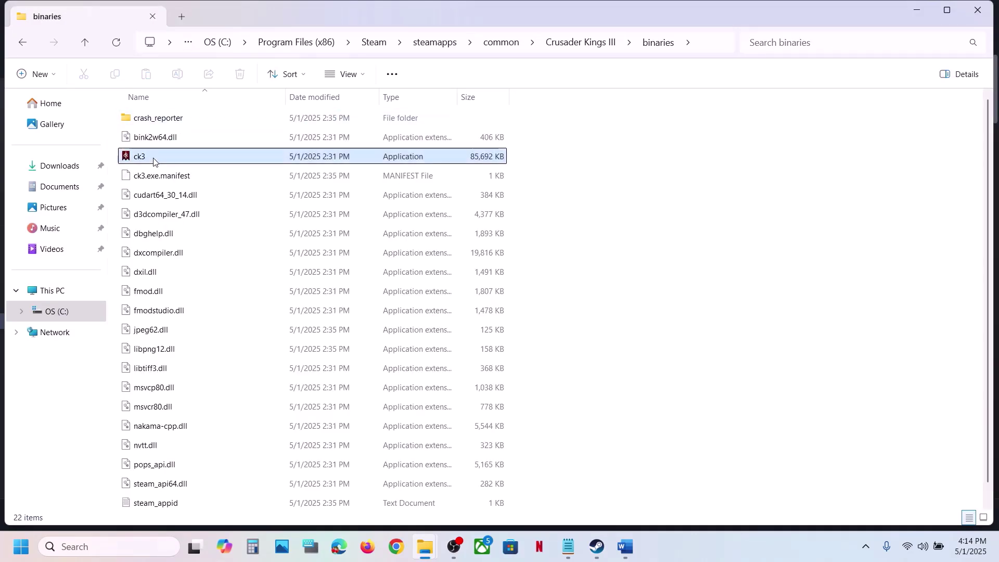
pyautogui.rightClick(193, 161)
pyautogui.click(249, 344)
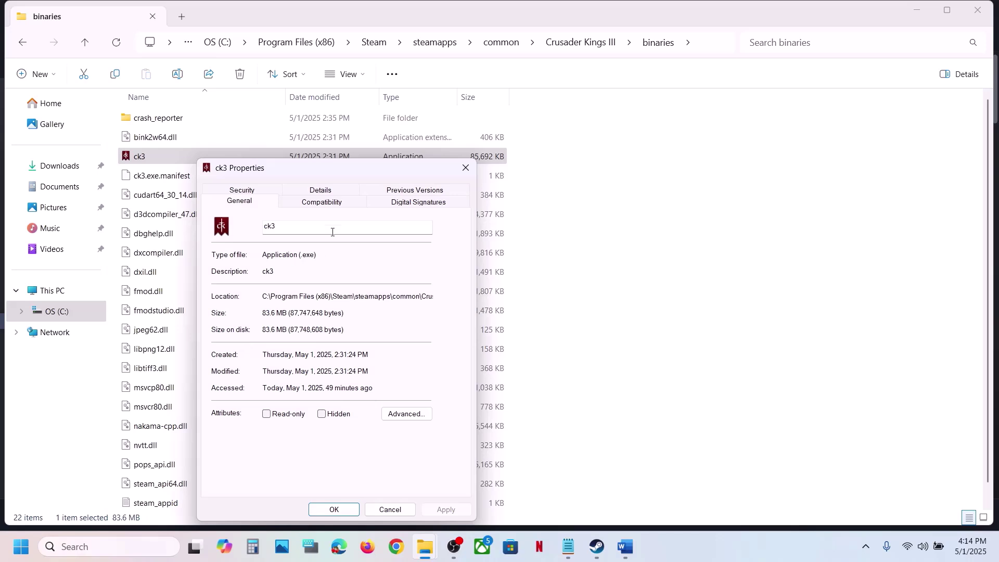
pyautogui.click(318, 205)
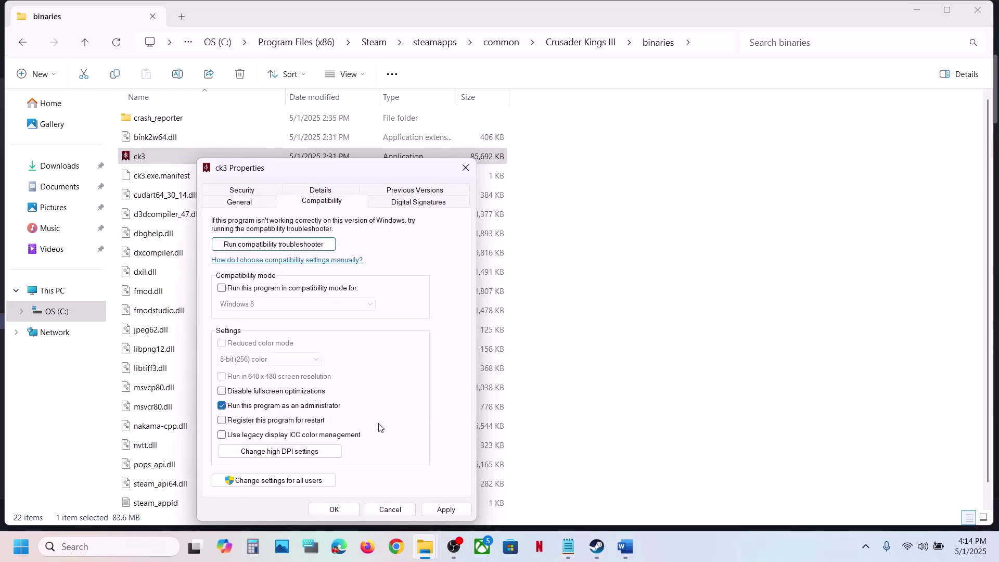
pyautogui.click(442, 507)
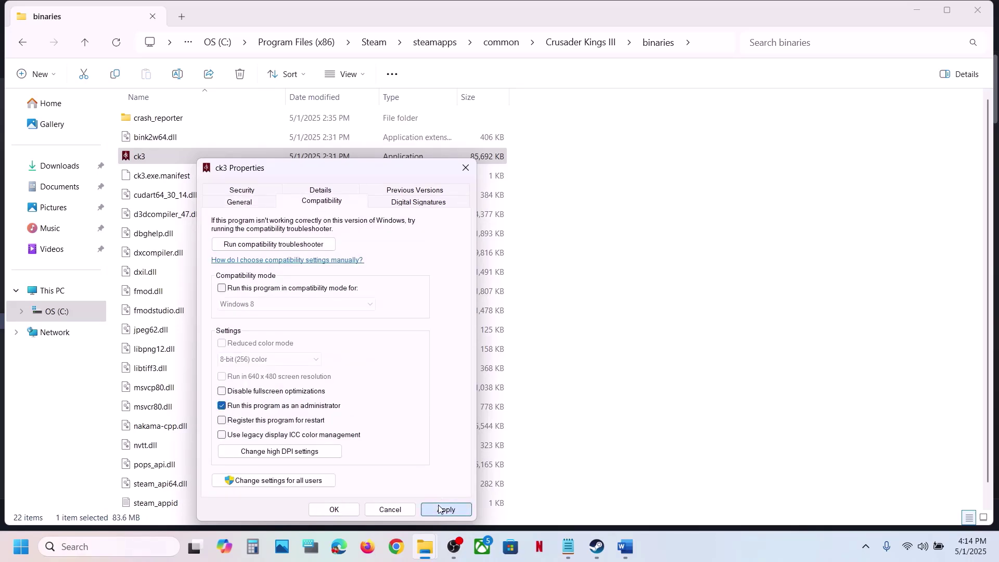
pyautogui.click(348, 509)
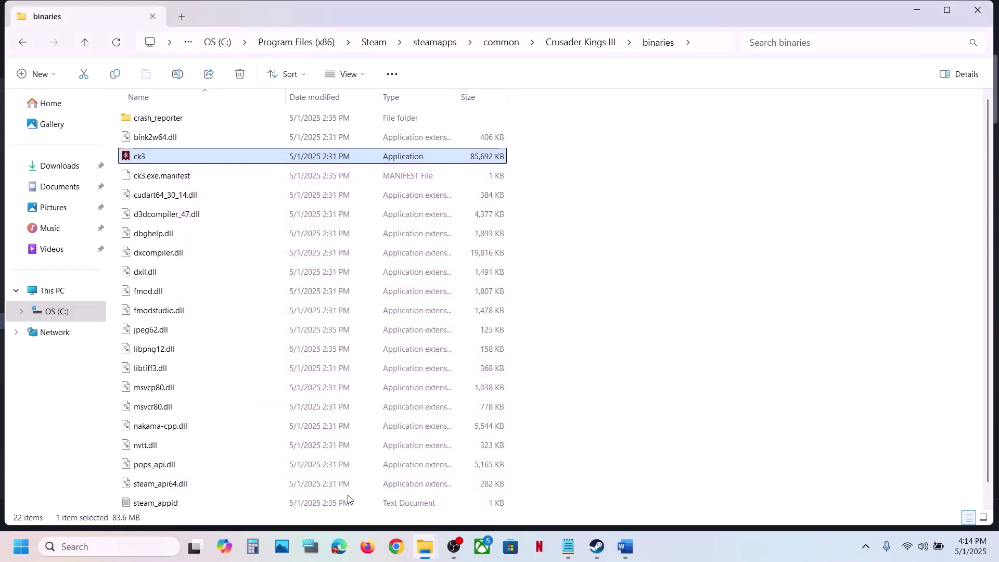
# Set ck3's compatibility mode to Windows 7 and disable fullscreen optimizations in its properties, applying the changes
pyautogui.rightClick(146, 162)
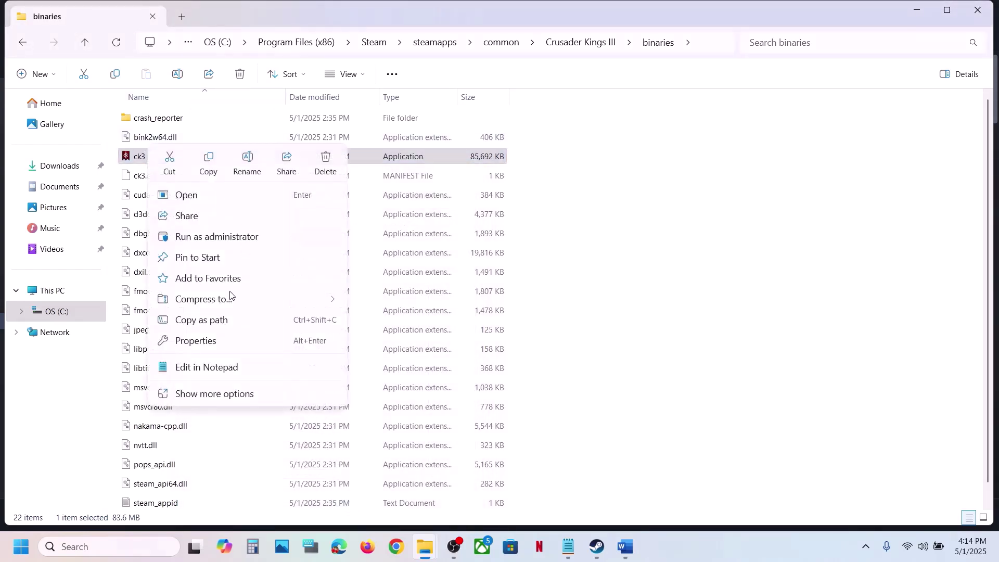
pyautogui.click(206, 346)
pyautogui.click(275, 206)
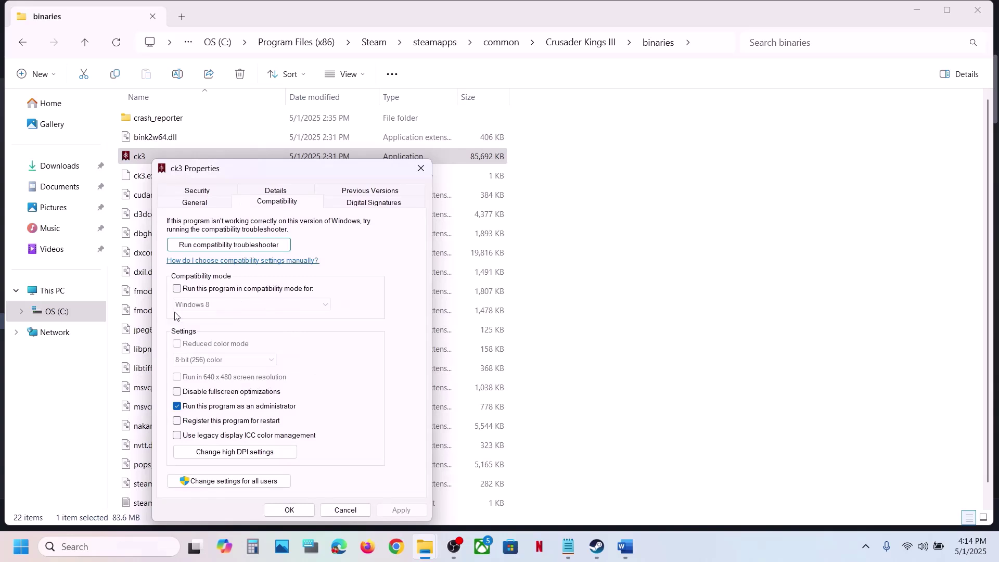
pyautogui.click(177, 289)
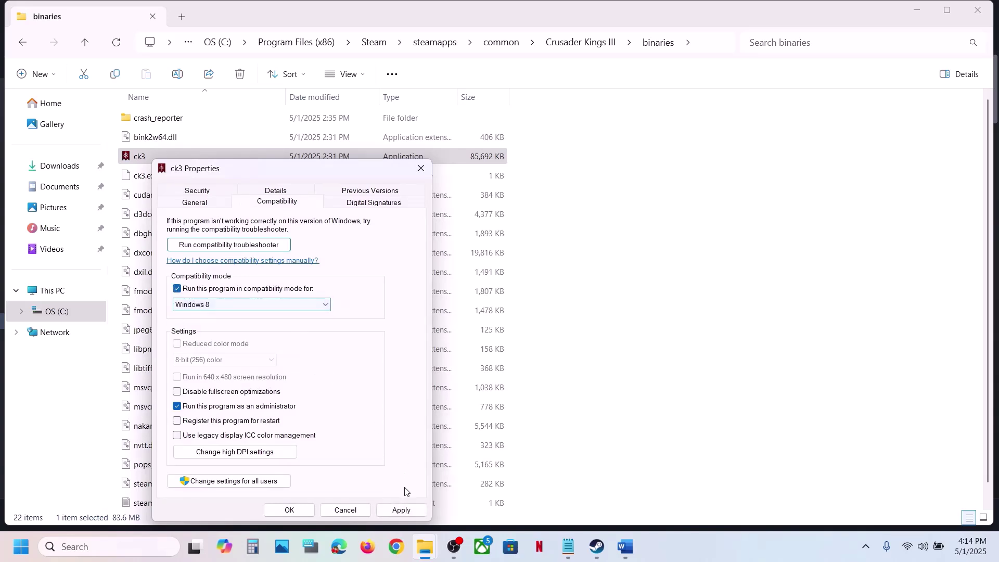
pyautogui.click(233, 305)
pyautogui.click(213, 342)
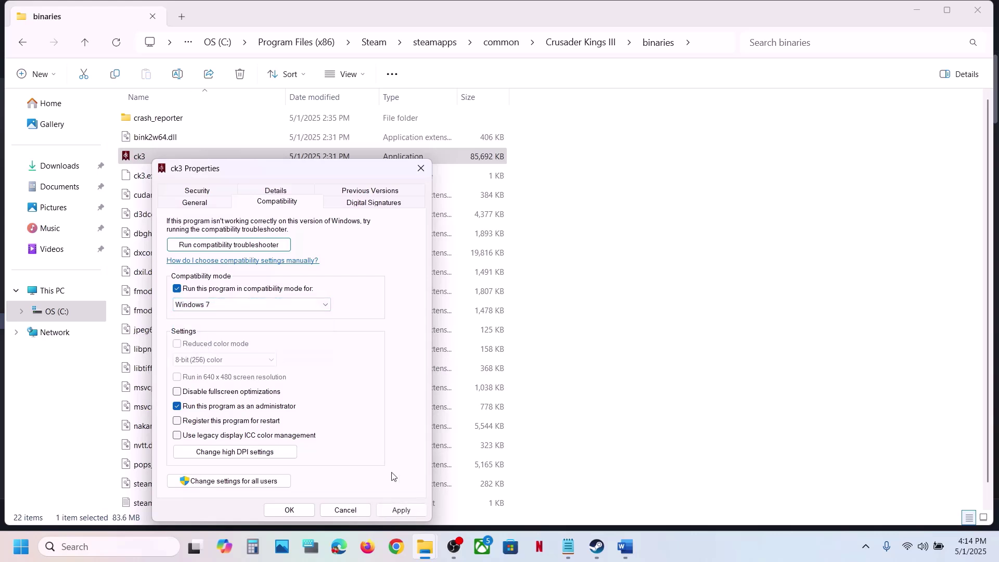
pyautogui.click(392, 511)
pyautogui.click(389, 508)
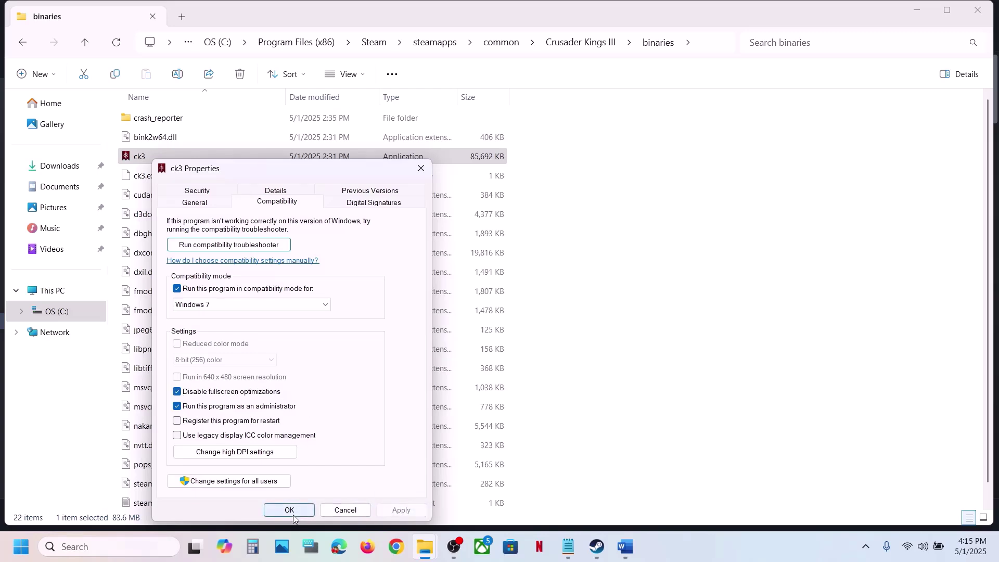
pyautogui.click(293, 513)
# Turn off compatibility mode in the ck3 properties, apply the change, and close the binaries folder window
pyautogui.rightClick(173, 156)
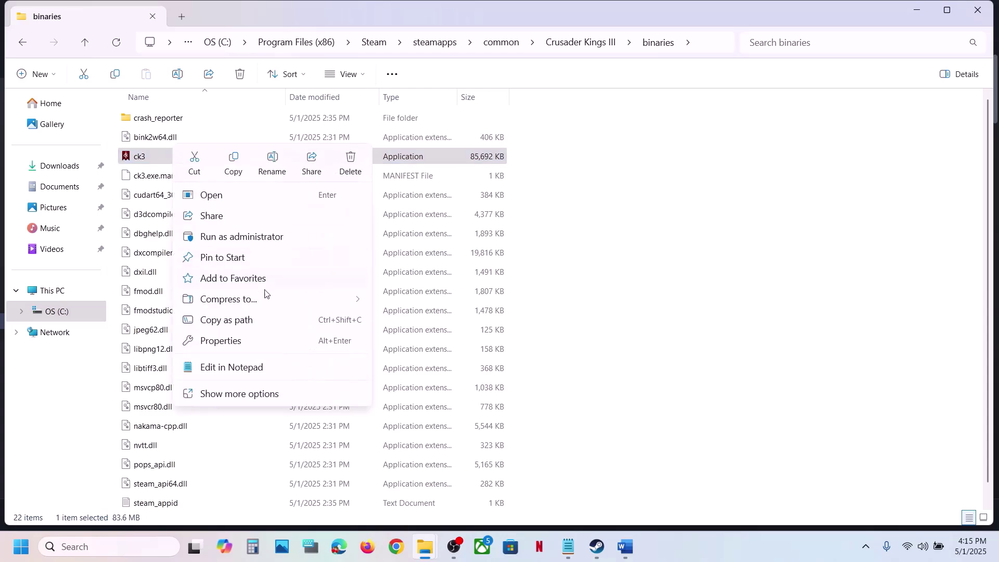
pyautogui.click(242, 340)
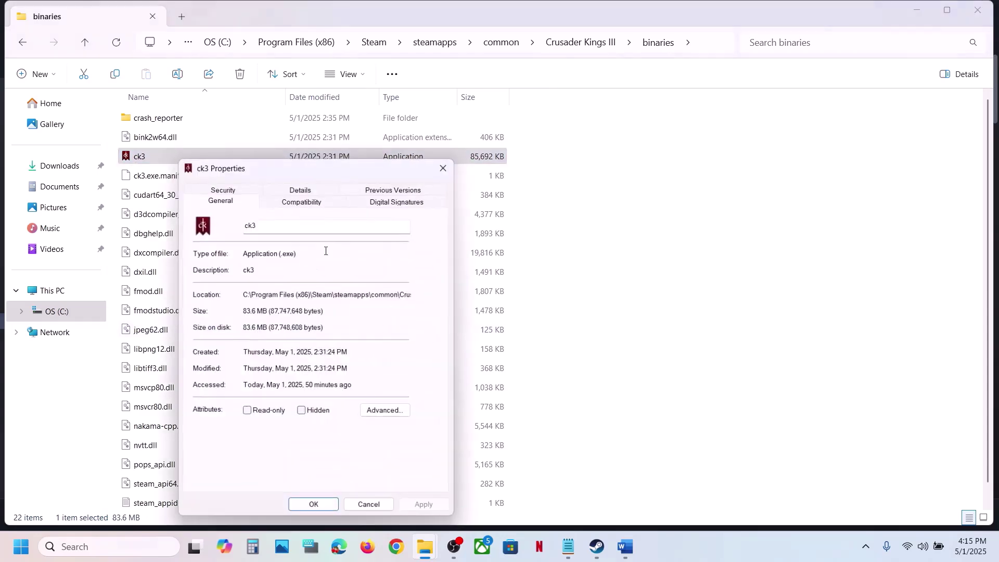
pyautogui.click(291, 201)
pyautogui.click(202, 286)
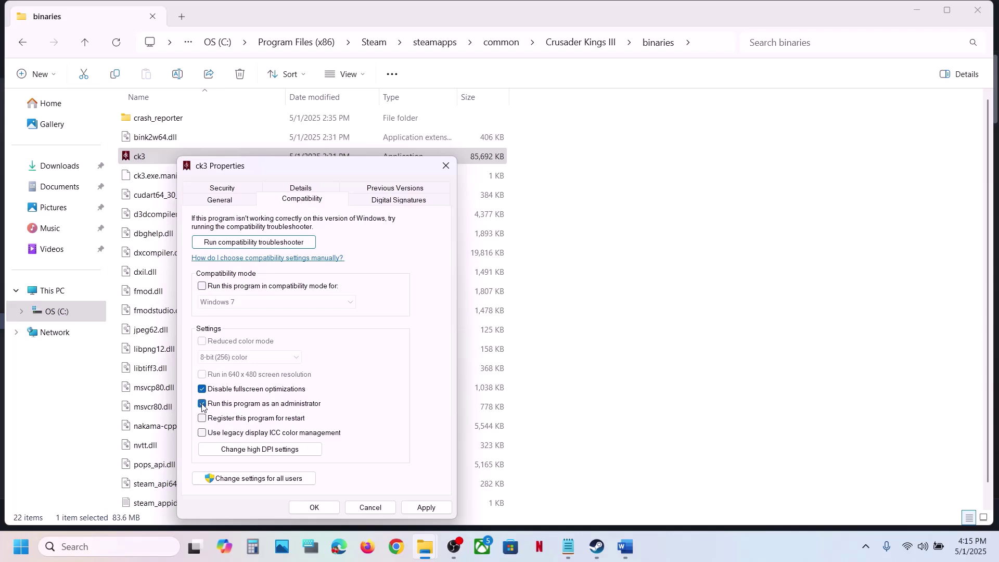
pyautogui.click(419, 510)
pyautogui.click(315, 508)
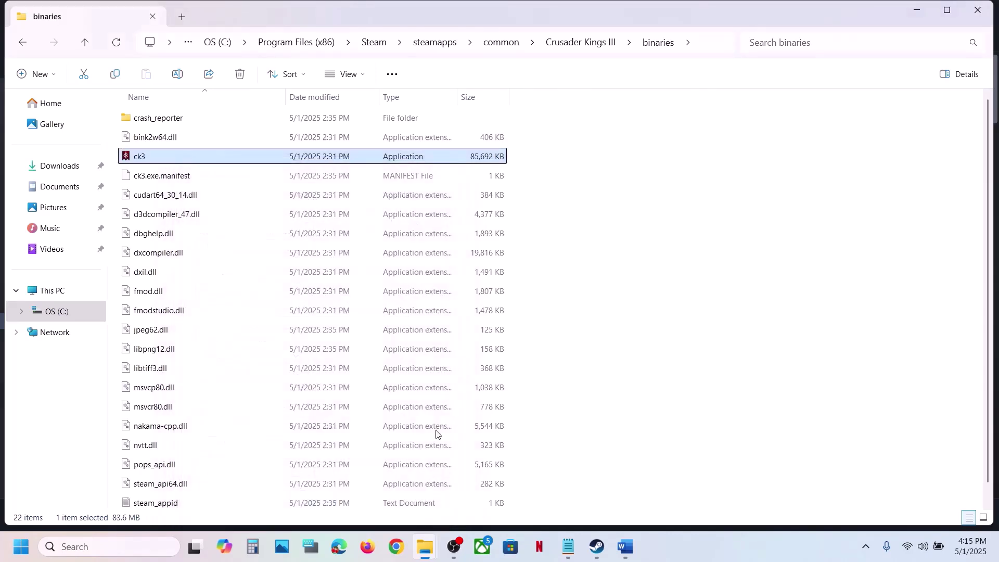
pyautogui.click(977, 11)
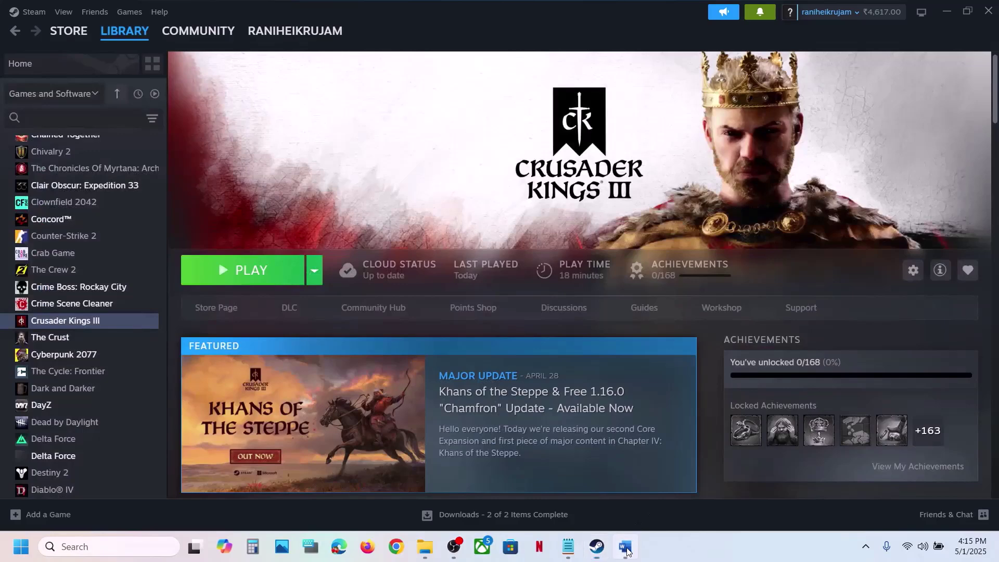
# After reading Step 6 in the Word notes, open the Paradox Interactive folder inside Documents in File Explorer
pyautogui.click(624, 546)
pyautogui.scroll(-3, 433, 362)
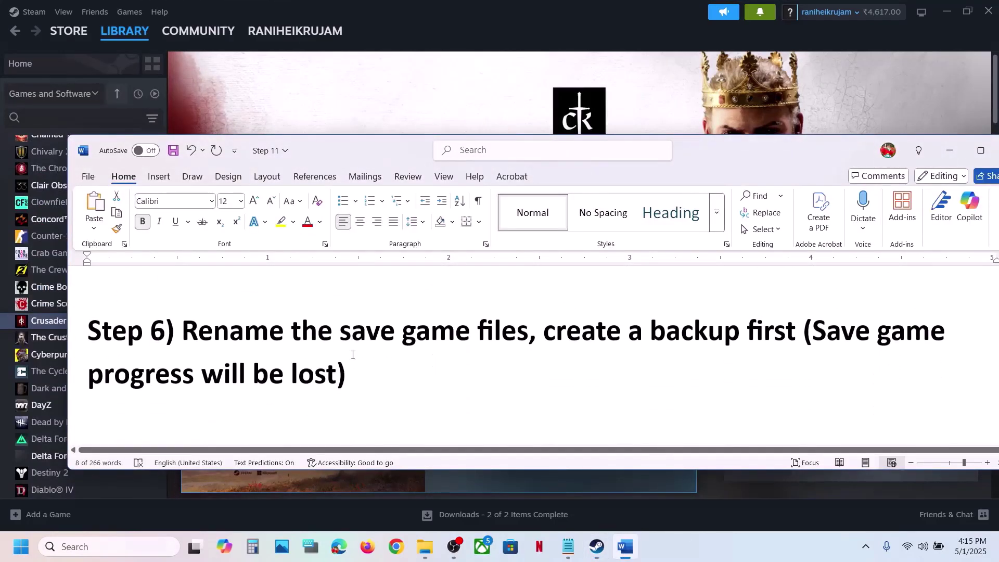
pyautogui.moveTo(185, 335); pyautogui.dragTo(746, 339)
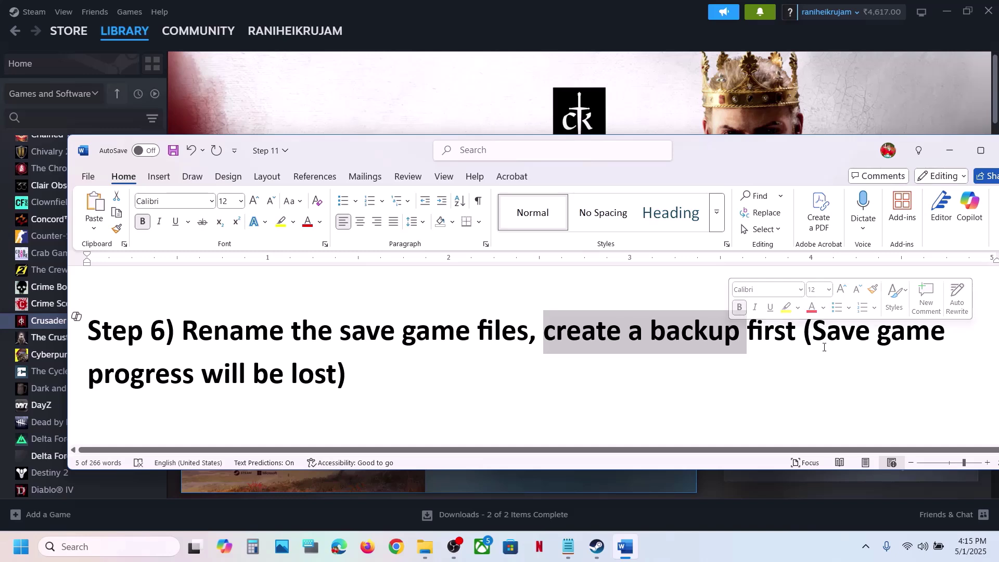
pyautogui.moveTo(814, 336); pyautogui.dragTo(343, 378)
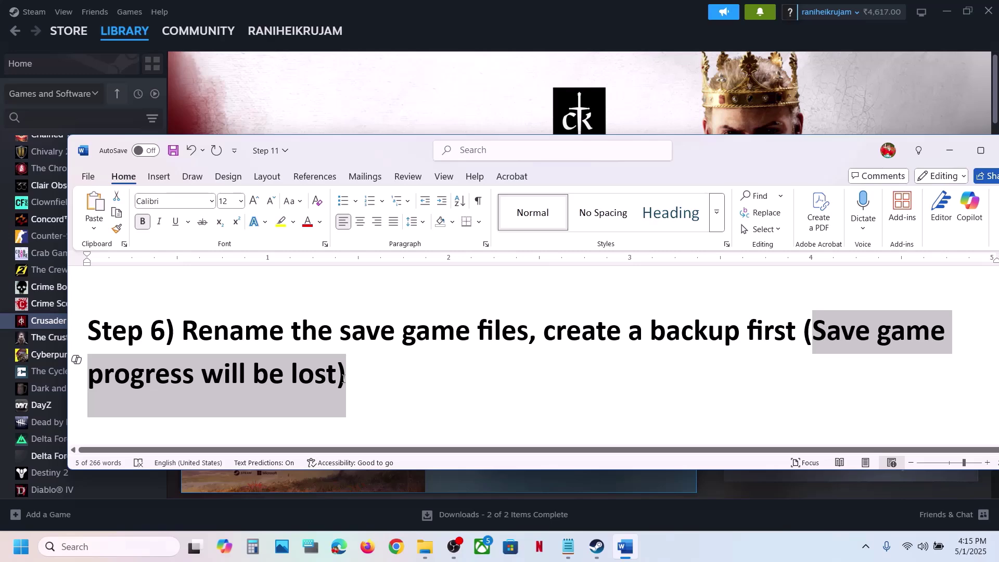
pyautogui.moveTo(653, 332); pyautogui.dragTo(754, 333)
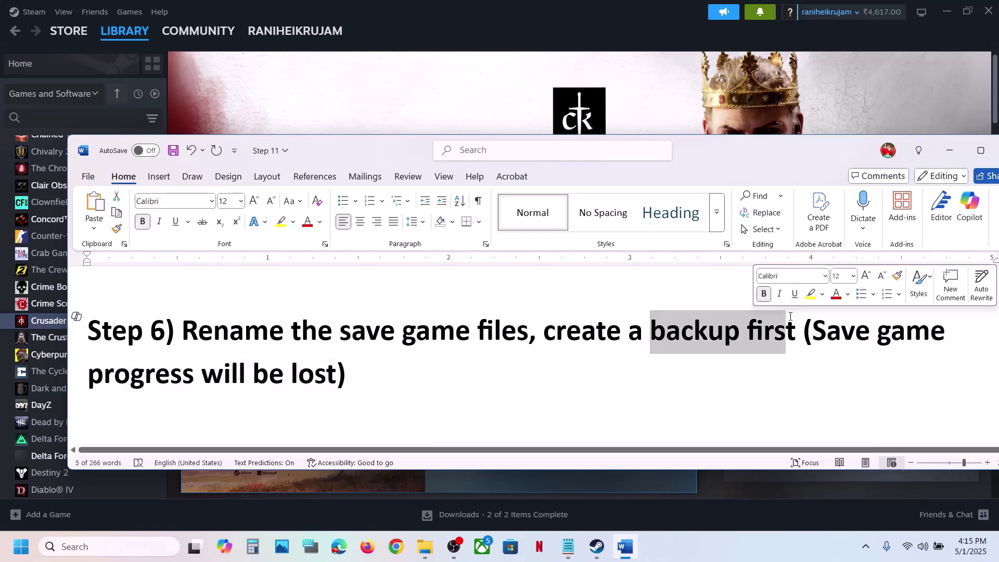
pyautogui.click(444, 124)
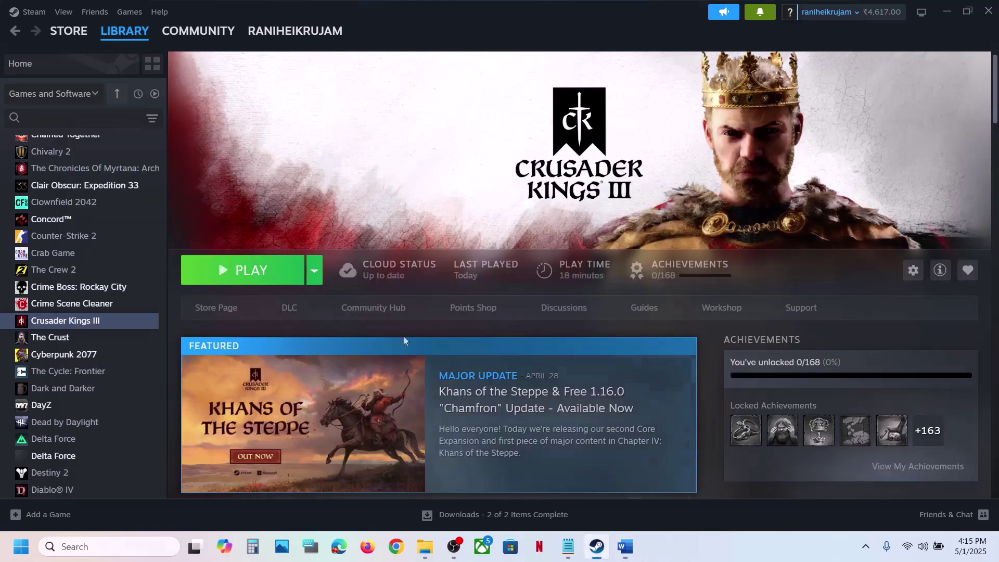
pyautogui.click(427, 549)
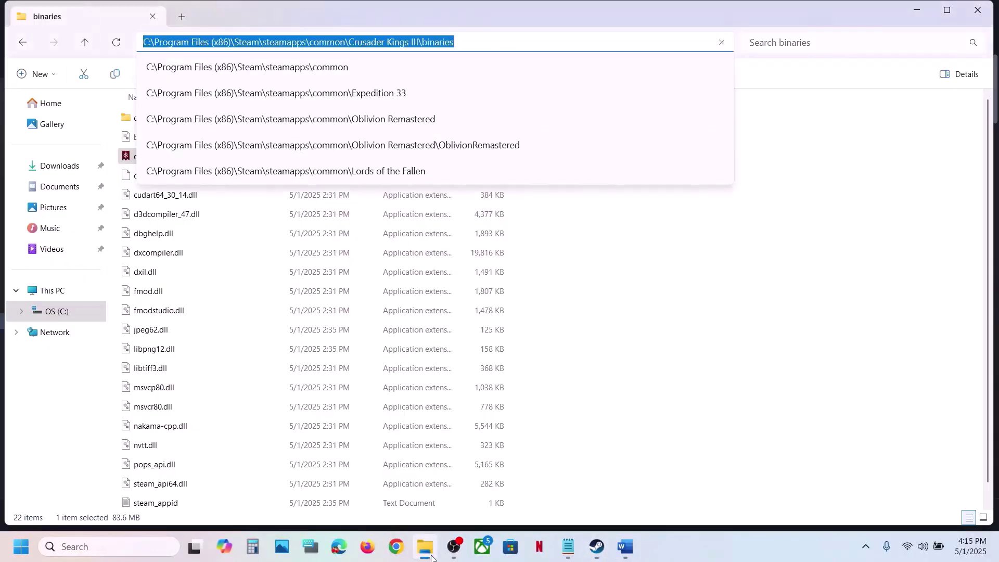
pyautogui.click(53, 189)
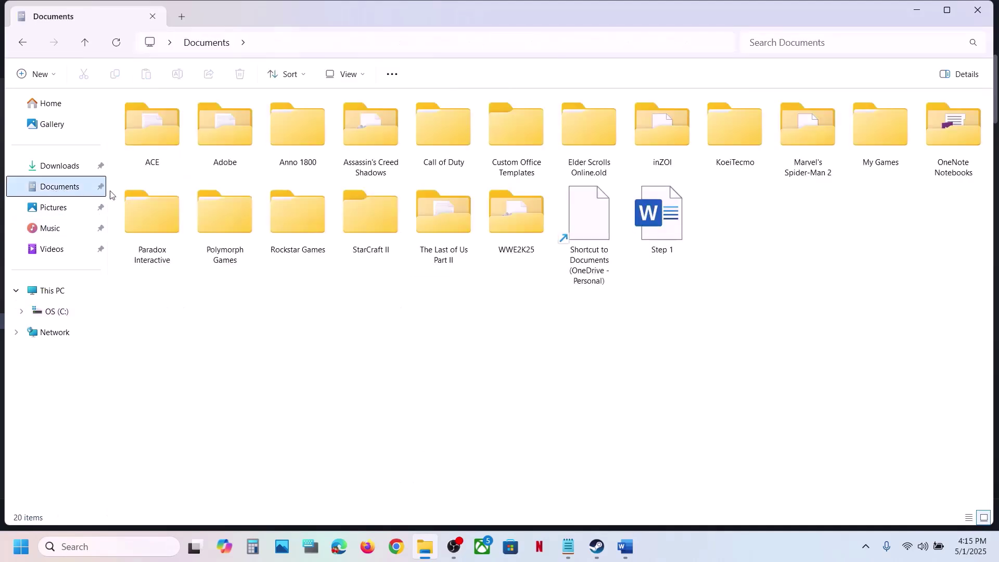
pyautogui.doubleClick(125, 242)
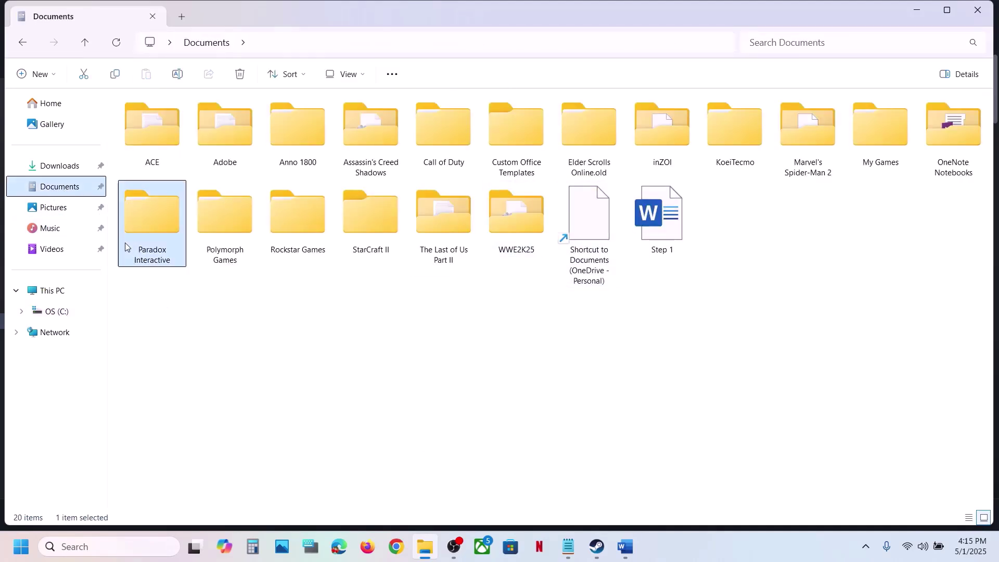
# Back up the Crusader Kings III save folder by copying it to the desktop, and move the copy to an empty area
pyautogui.click(166, 123)
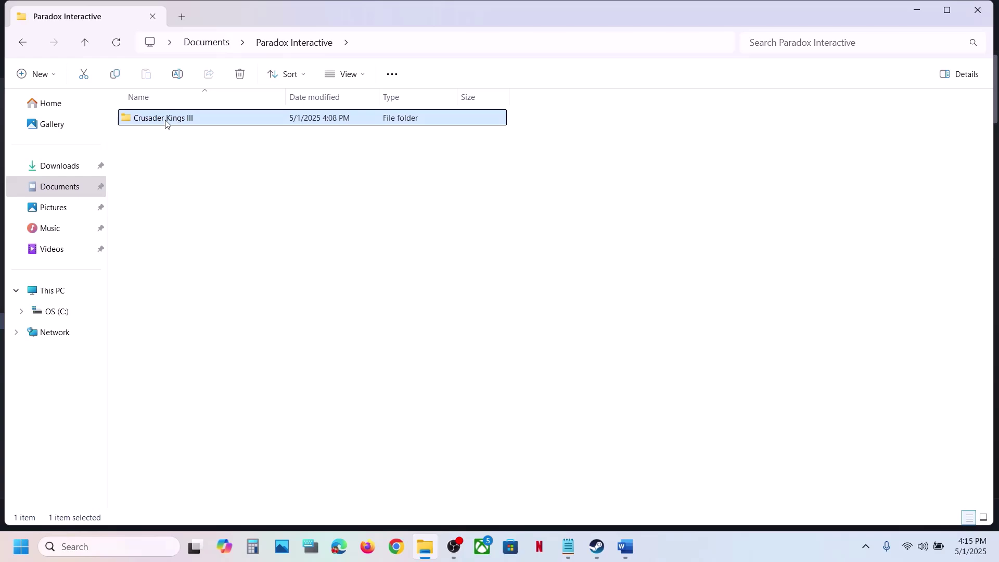
pyautogui.rightClick(166, 123)
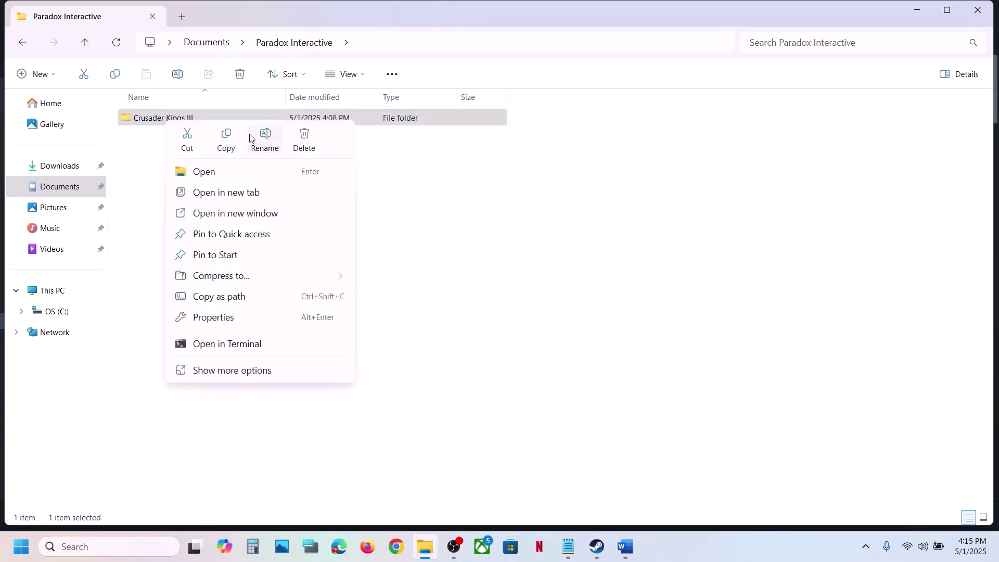
pyautogui.click(230, 140)
pyautogui.press('super+d')
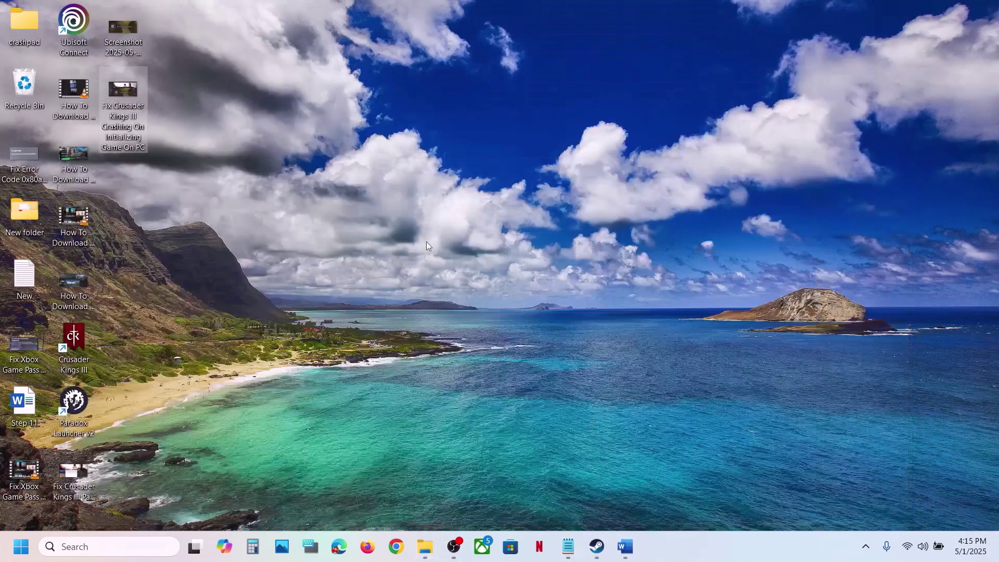
pyautogui.click(458, 225)
pyautogui.hotkey('ctrl', 'v')
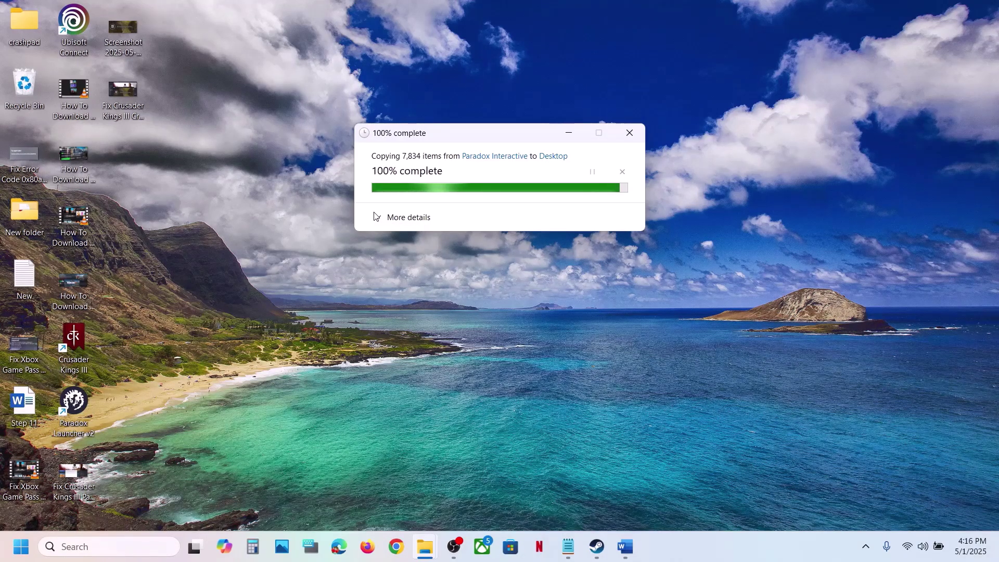
pyautogui.moveTo(116, 170); pyautogui.dragTo(459, 241)
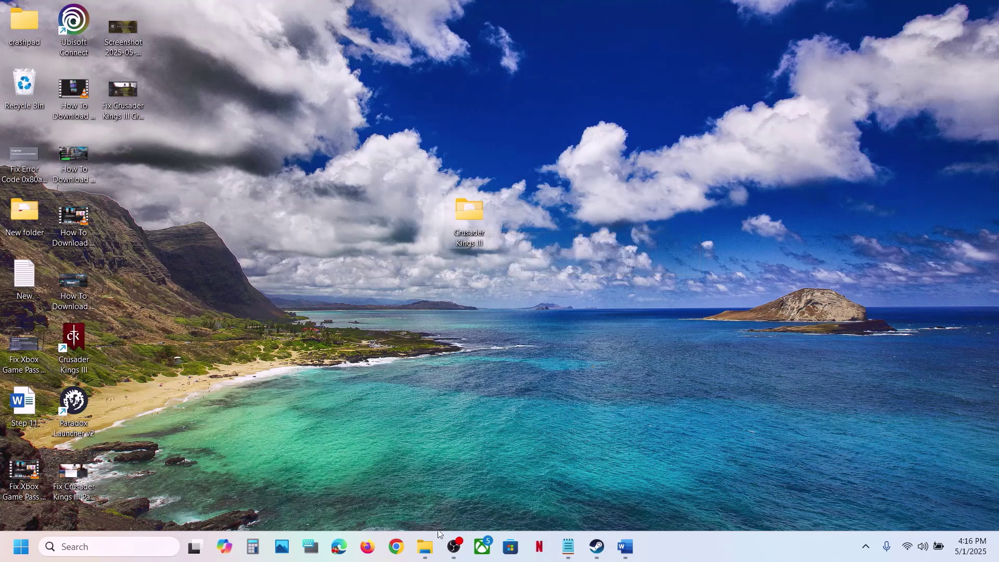
# Rename the original Crusader Kings III folder in Documents' Paradox Interactive folder to Crusader Kings III.old
pyautogui.click(425, 546)
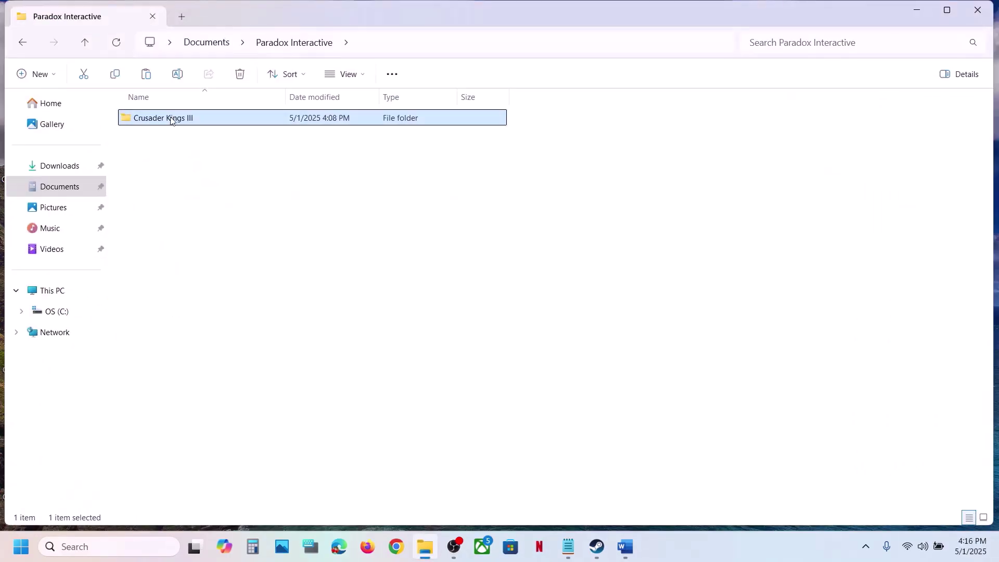
pyautogui.rightClick(171, 120)
pyautogui.click(310, 135)
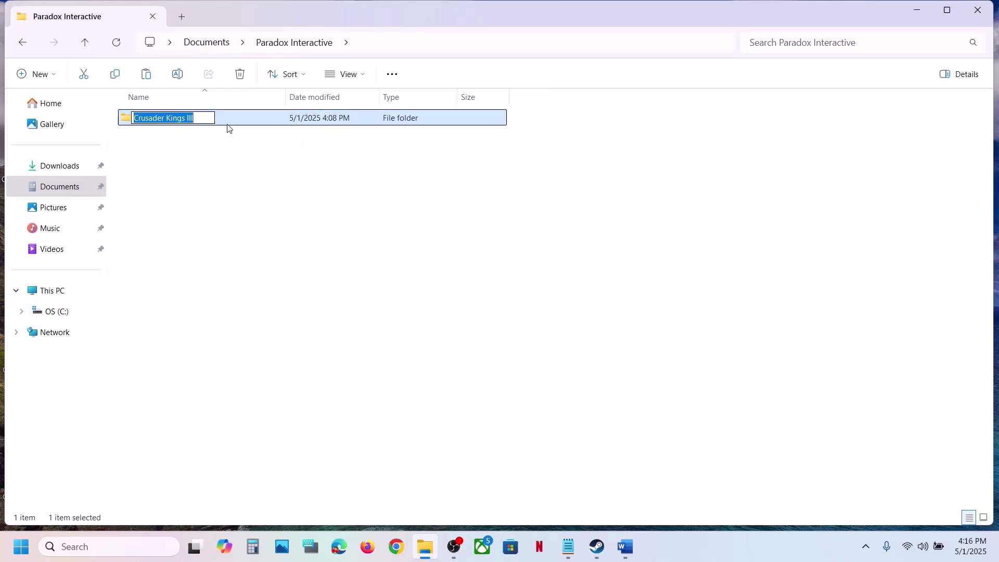
pyautogui.click(207, 119)
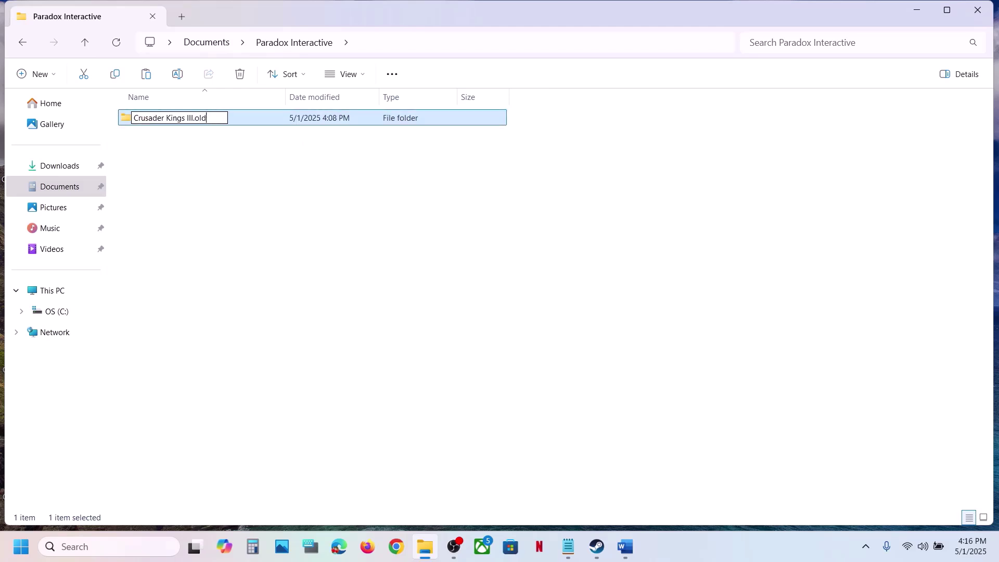
pyautogui.write('.old')
pyautogui.click(240, 200)
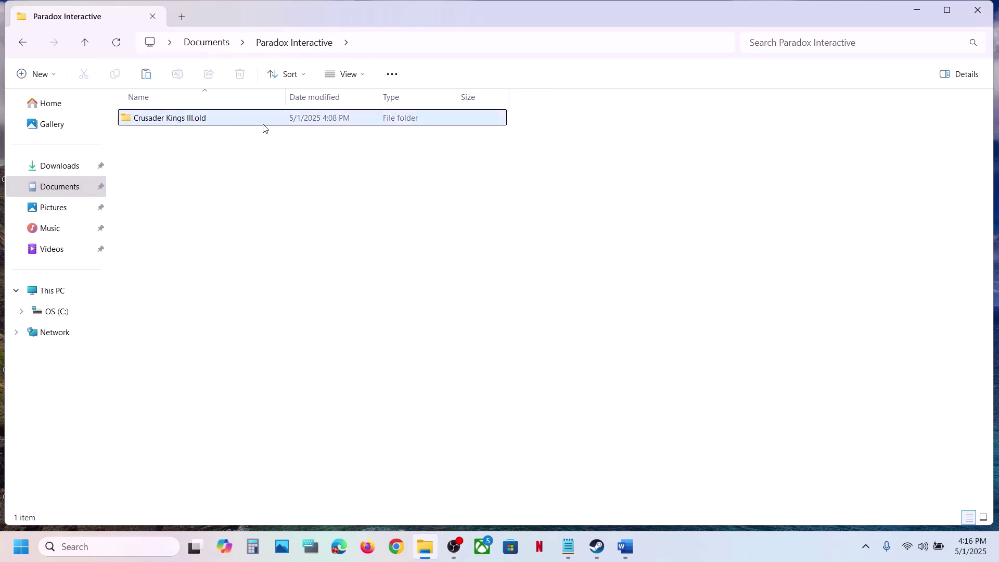
# Switch back to the Word notes and go to Step 7 on verifying the game files
pyautogui.click(598, 546)
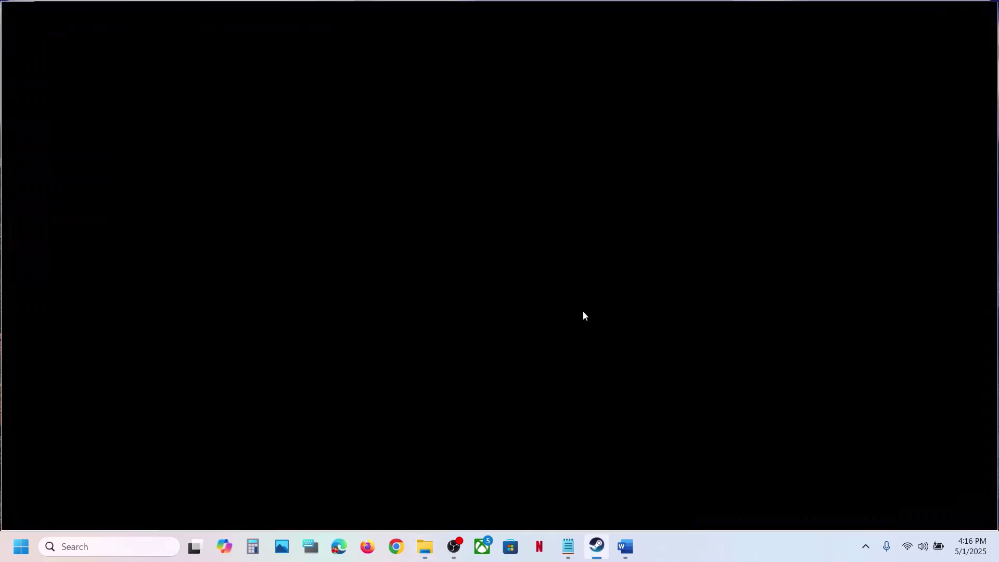
pyautogui.click(626, 551)
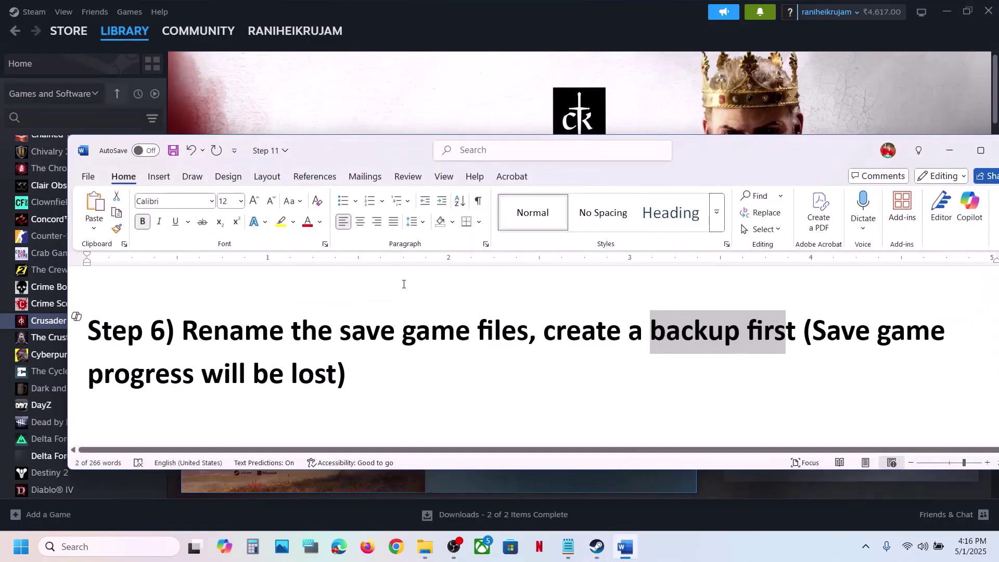
pyautogui.scroll(-3, 404, 283)
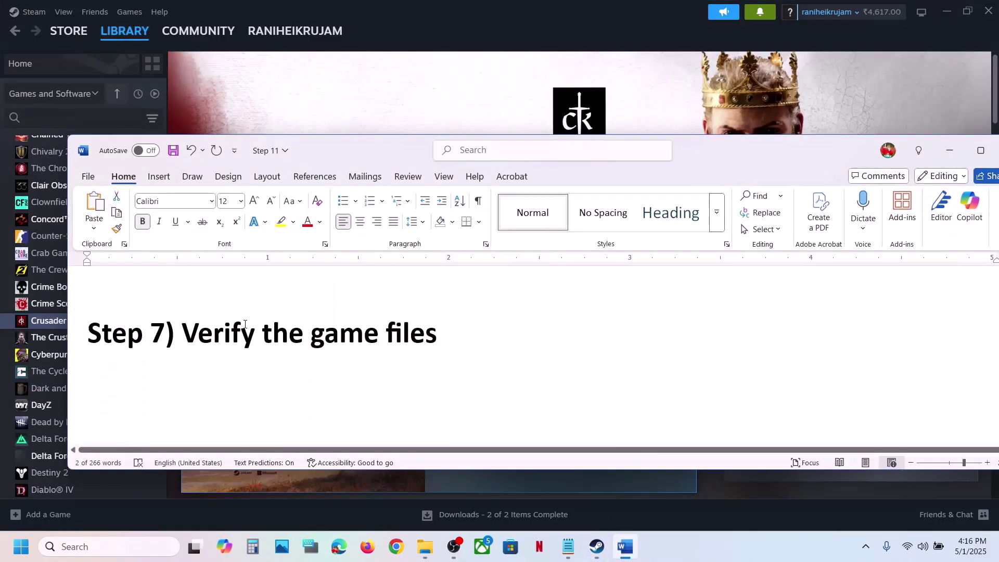
# Go to the file integrity verification in Crusader Kings III's installed-files properties in Steam, and close the properties window
pyautogui.moveTo(182, 334); pyautogui.dragTo(438, 337)
pyautogui.click(411, 104)
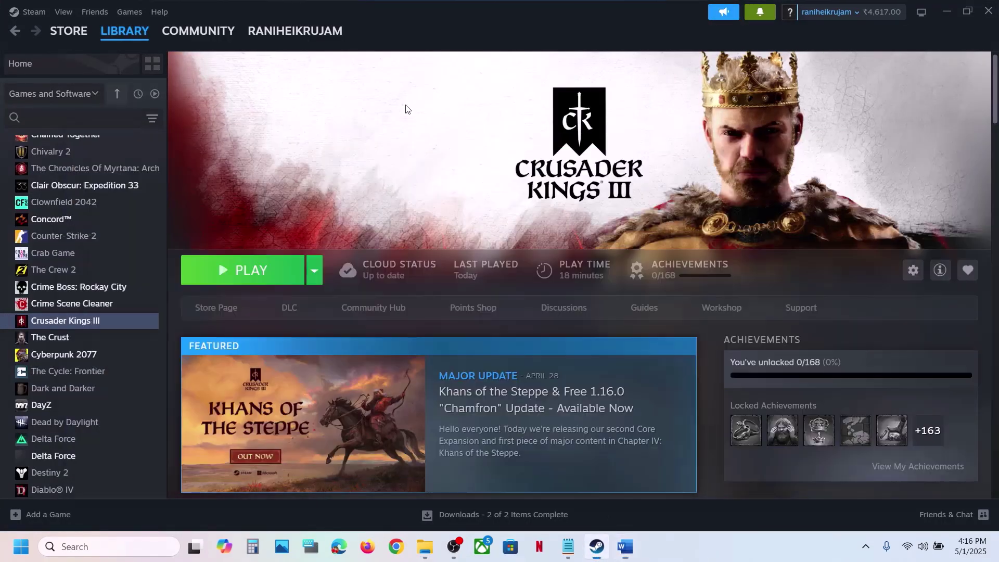
pyautogui.rightClick(118, 321)
pyautogui.click(146, 419)
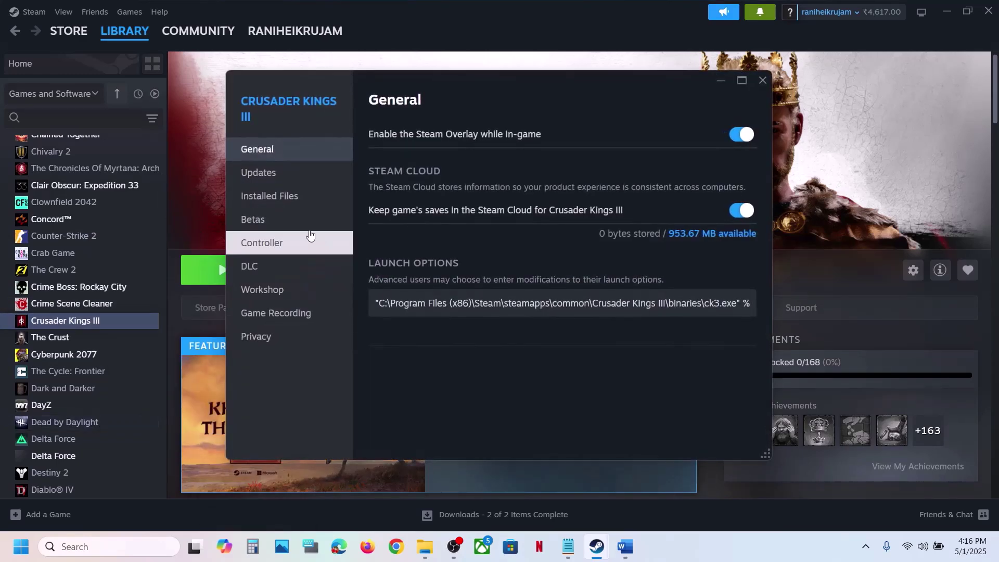
pyautogui.click(285, 198)
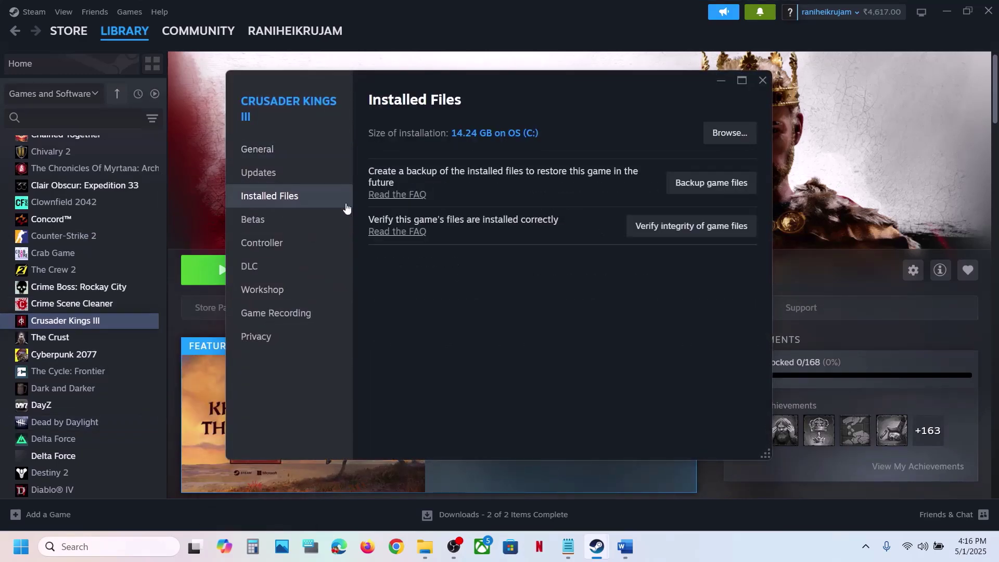
pyautogui.click(721, 234)
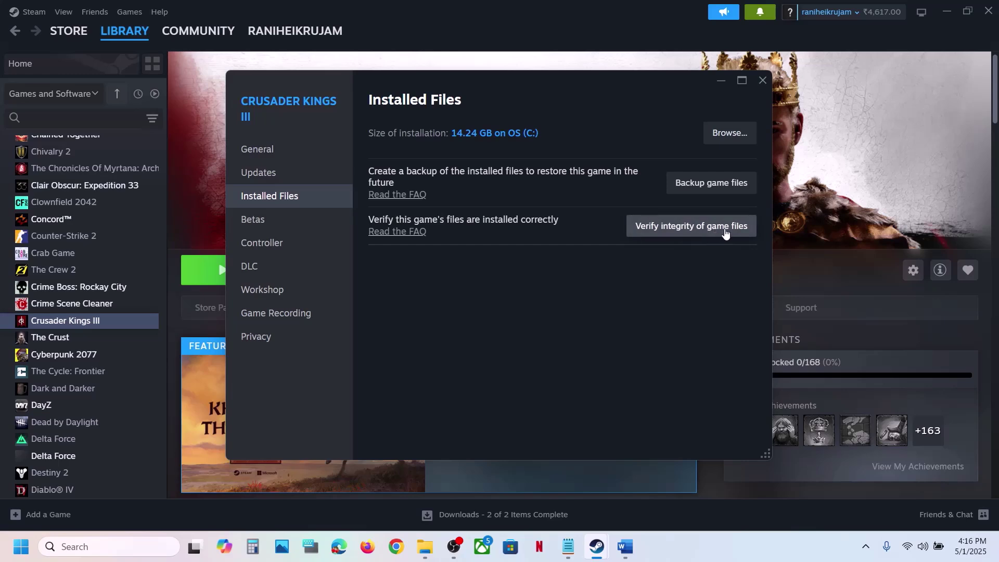
pyautogui.click(762, 80)
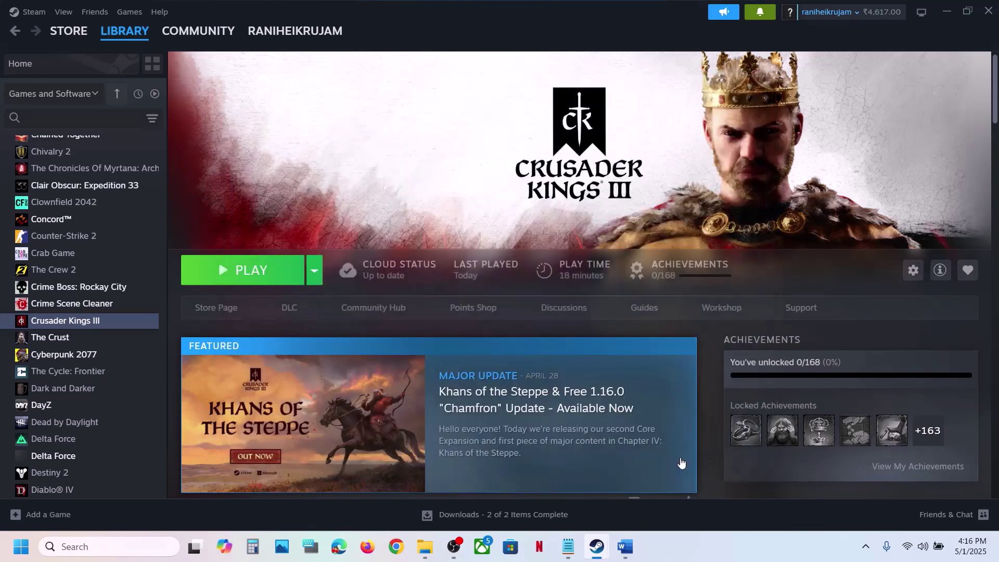
# Switch back to the Word notes, go to Step 8 on overclocking and overlays, and maximize the document window
pyautogui.click(621, 555)
pyautogui.scroll(-5, 520, 359)
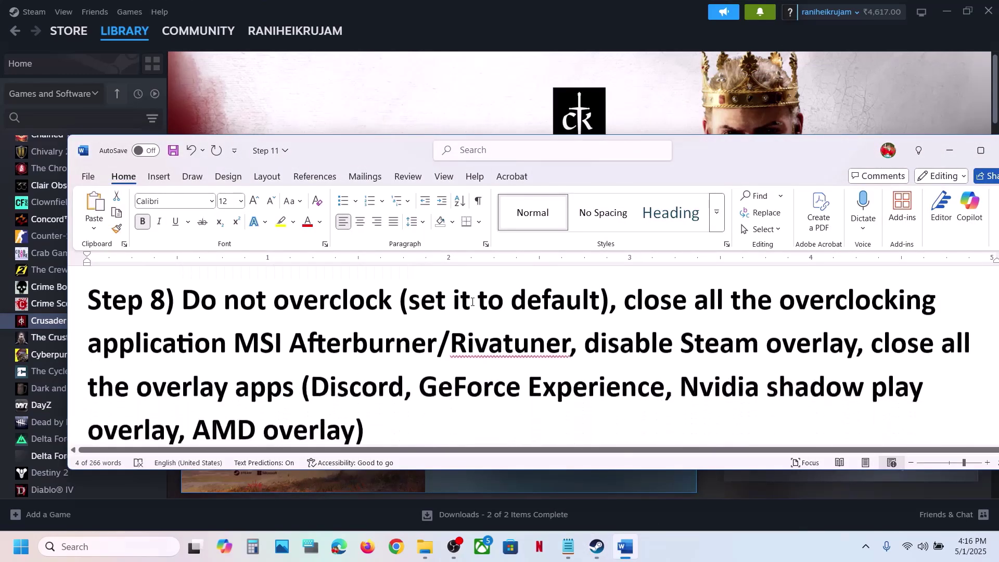
pyautogui.click(949, 150)
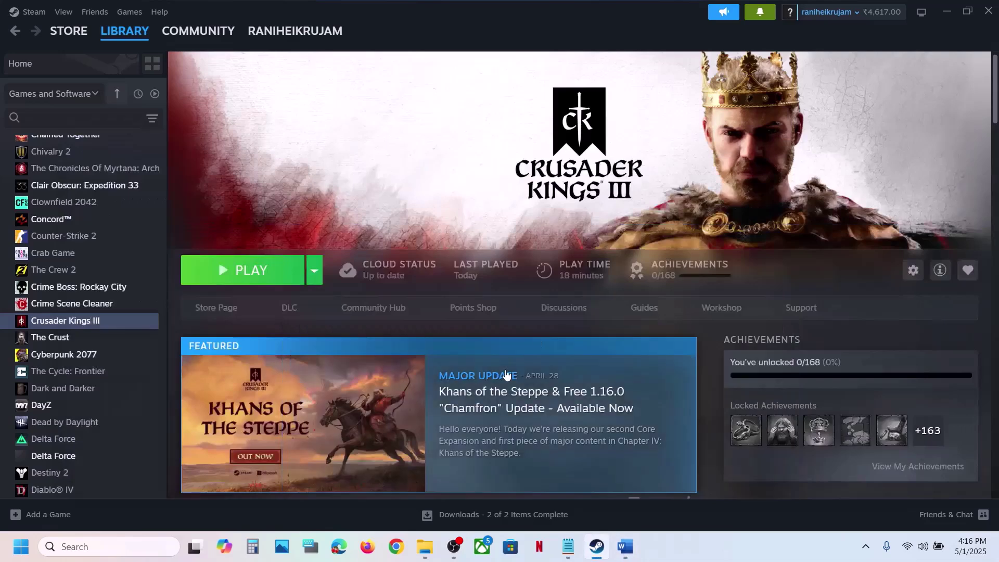
pyautogui.click(624, 552)
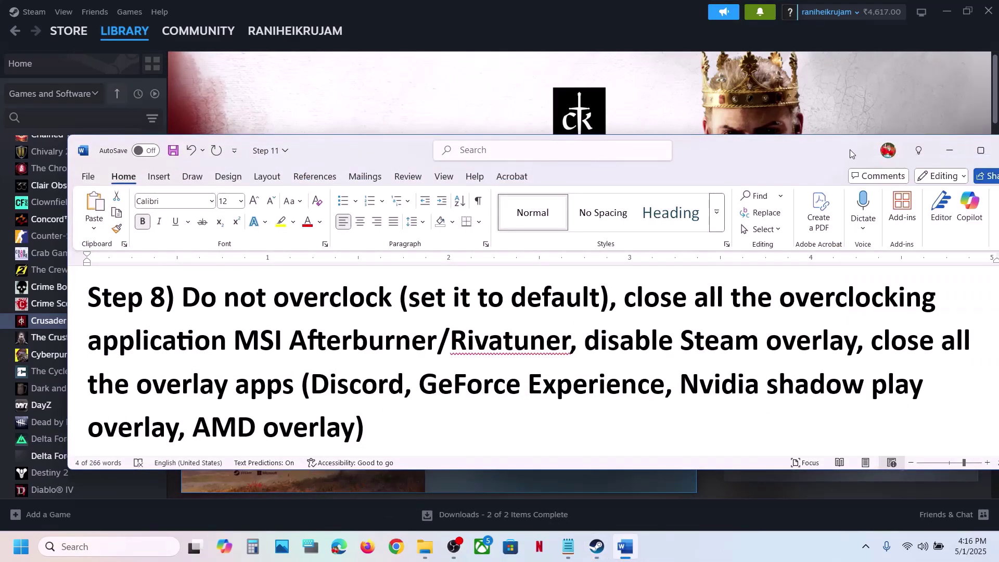
pyautogui.moveTo(850, 149); pyautogui.dragTo(812, 148)
pyautogui.click(943, 148)
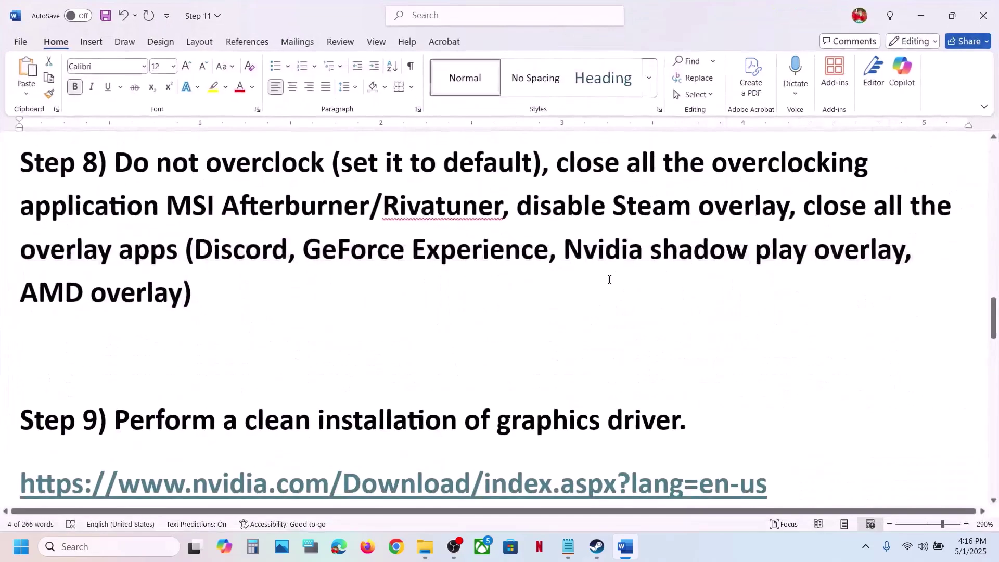
pyautogui.scroll(3, 649, 237)
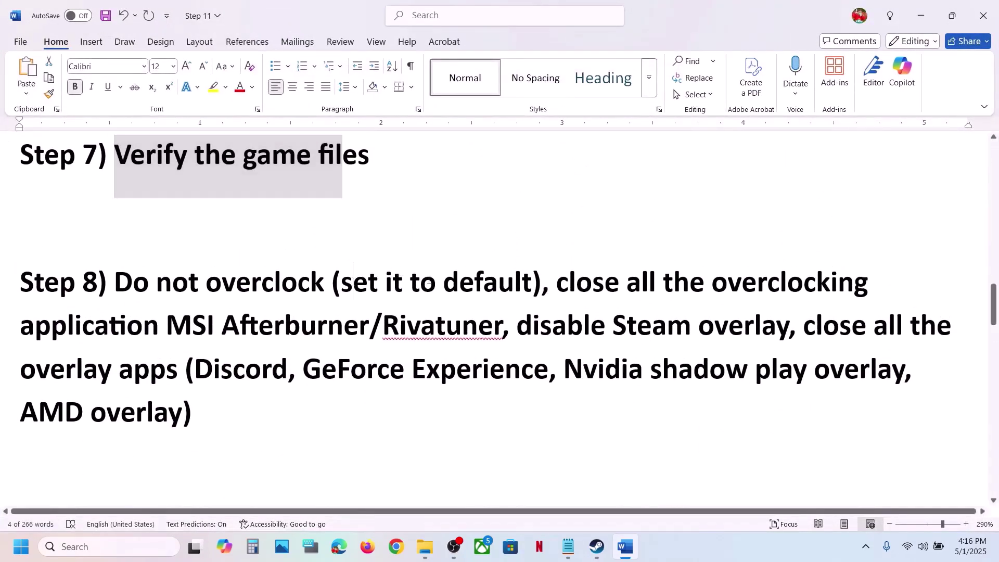
# Highlight the Step 8 advice on default clock settings, closing MSI Afterburner/Rivatuner and disabling the Steam overlay while reading it
pyautogui.moveTo(353, 282); pyautogui.dragTo(514, 284)
pyautogui.moveTo(680, 284); pyautogui.dragTo(423, 284)
pyautogui.moveTo(232, 315); pyautogui.dragTo(243, 332)
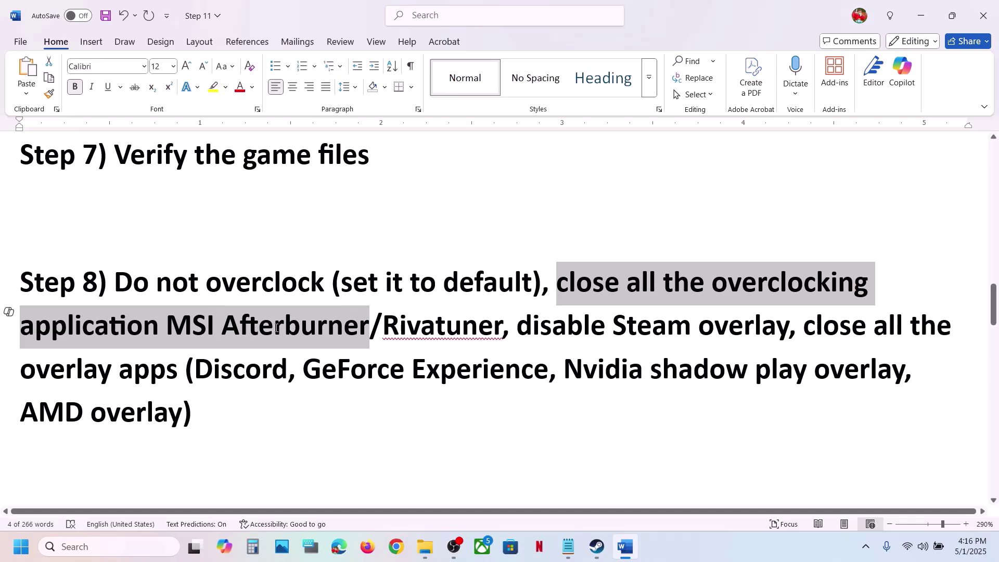
pyautogui.moveTo(394, 323); pyautogui.dragTo(503, 325)
pyautogui.click(698, 293)
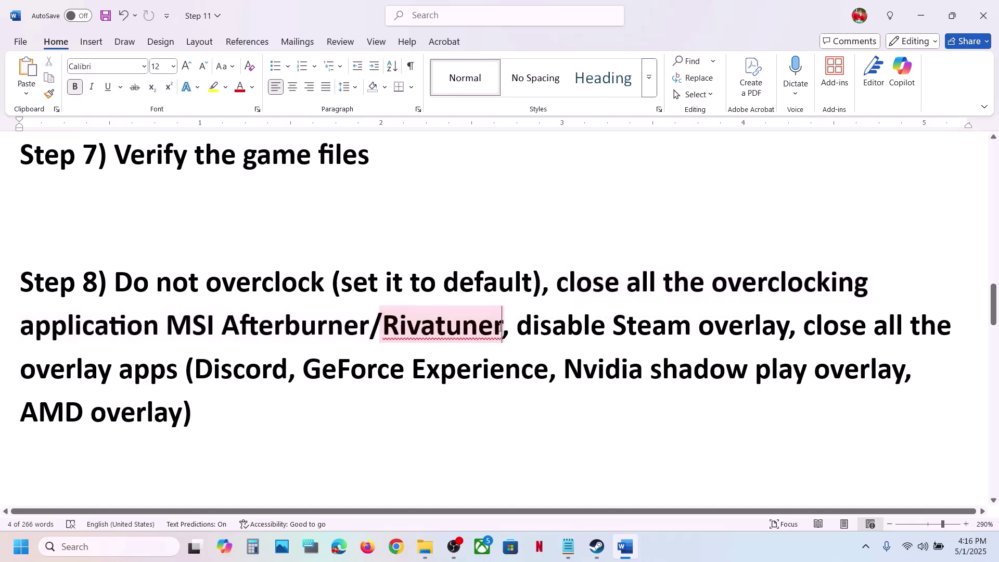
pyautogui.moveTo(713, 289); pyautogui.dragTo(838, 285)
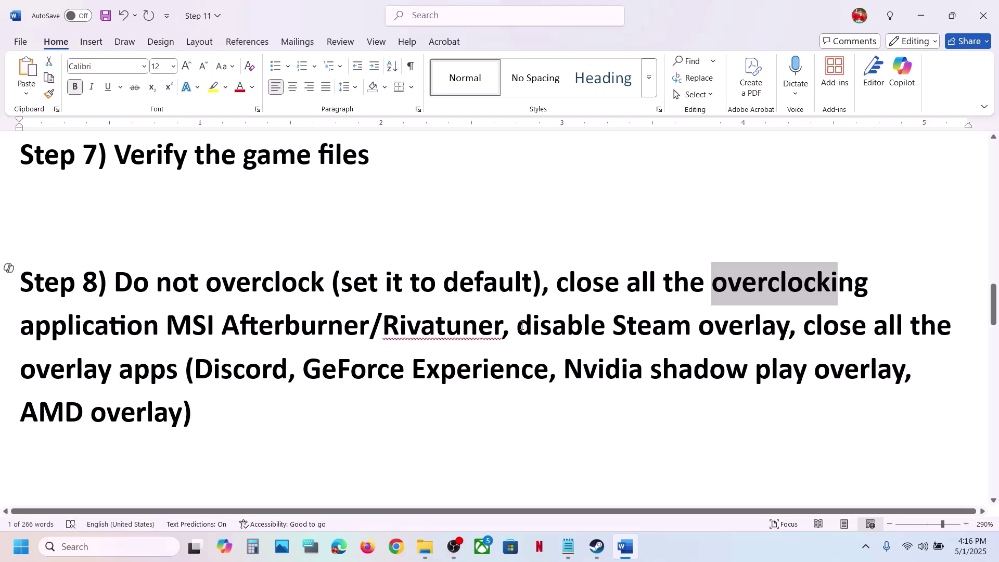
pyautogui.moveTo(522, 326); pyautogui.dragTo(794, 325)
# Switch to Steam and disable the in-game Steam Overlay in Crusader Kings III's properties
pyautogui.click(596, 546)
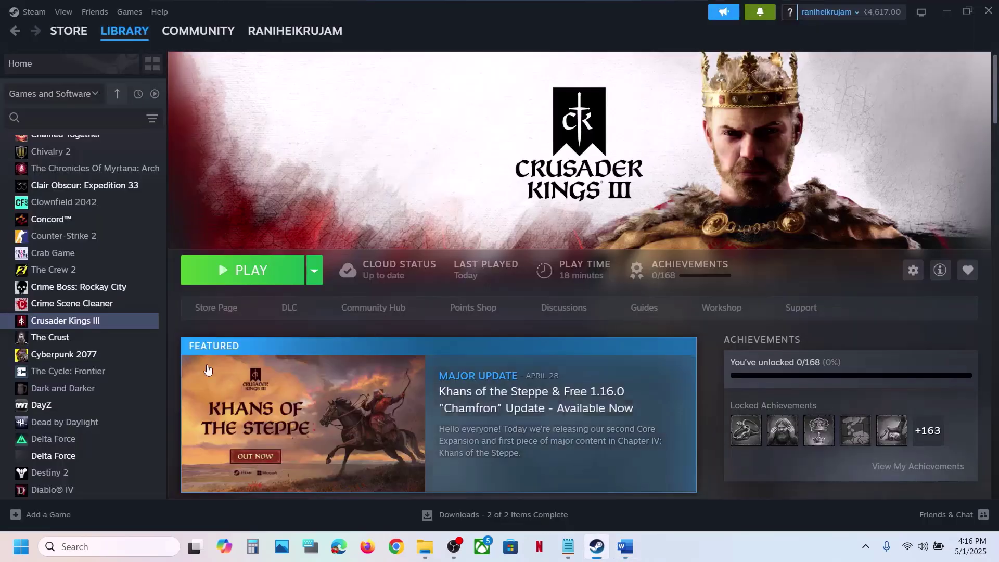
pyautogui.rightClick(93, 321)
pyautogui.click(129, 422)
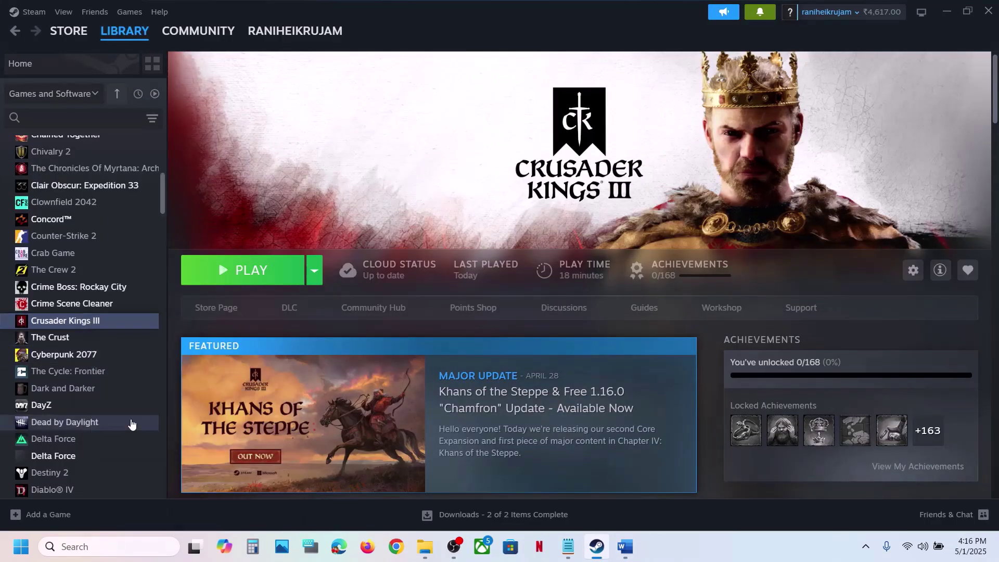
pyautogui.click(731, 138)
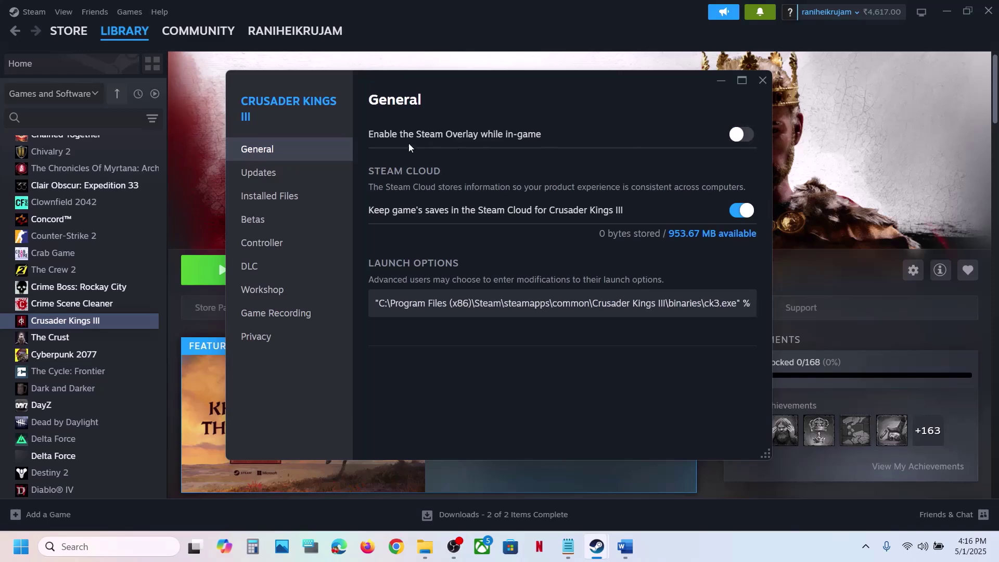
pyautogui.click(757, 89)
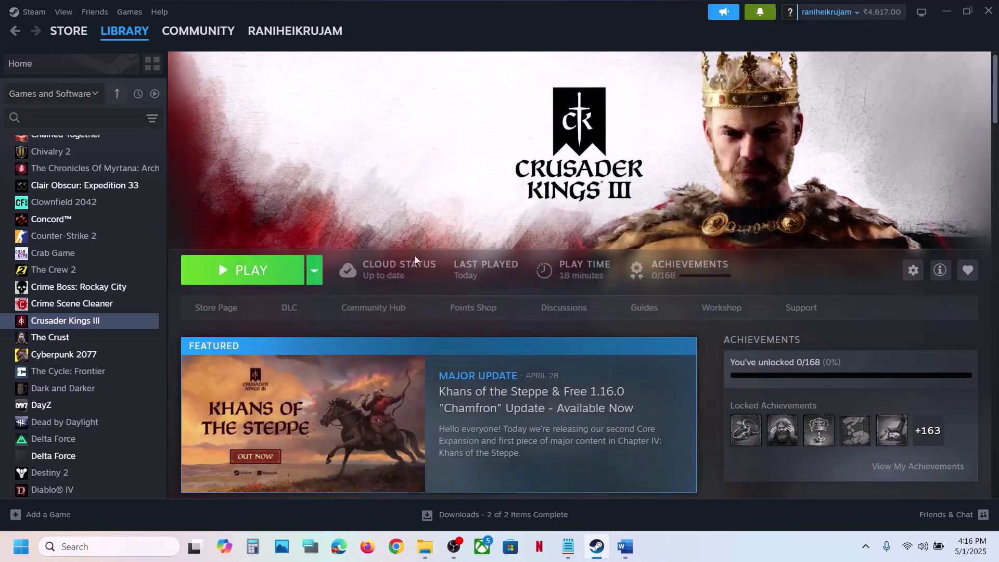
# Return to the Word notes and read the Step 8 advice on closing overlay apps such as Discord
pyautogui.click(633, 552)
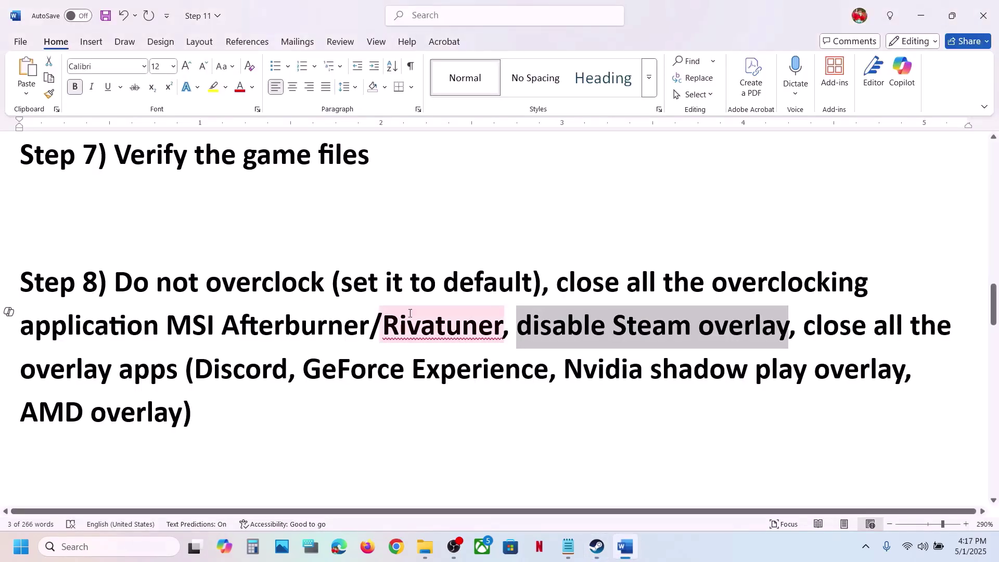
pyautogui.scroll(-1, 409, 313)
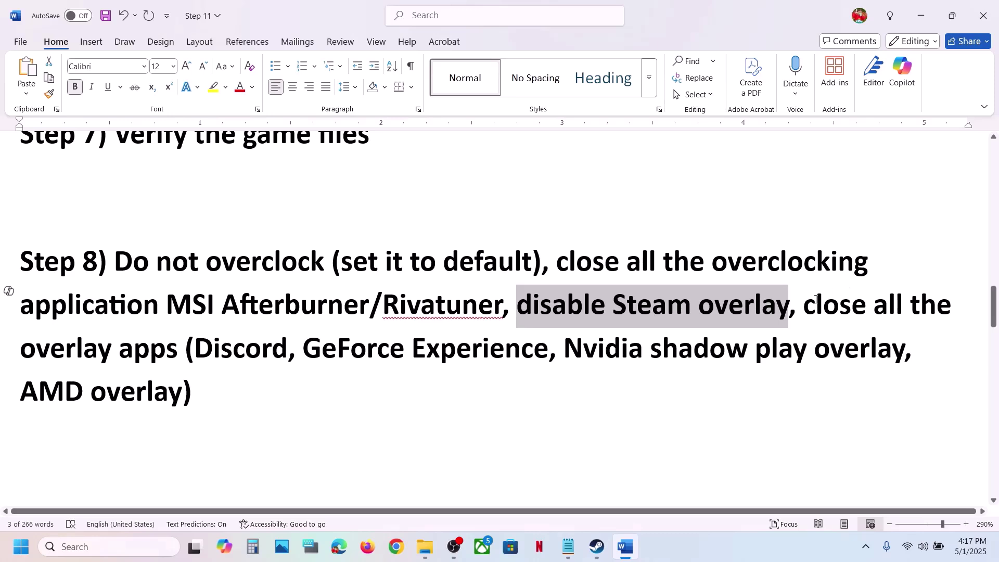
pyautogui.moveTo(816, 300); pyautogui.dragTo(288, 353)
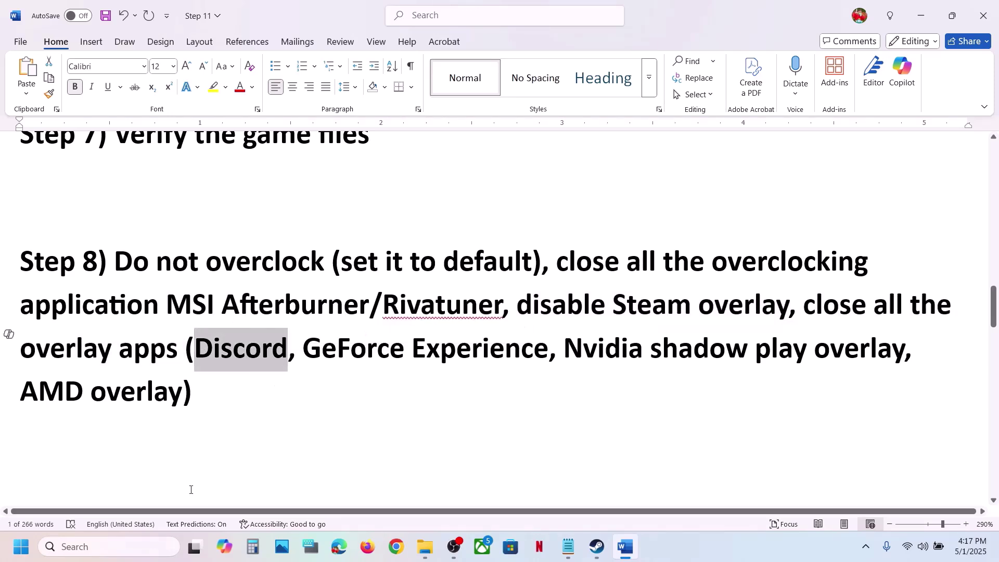
# Open the NVIDIA App, check the NVIDIA overlay setting in its feature settings, and close the app
pyautogui.click(130, 555)
pyautogui.write('nvi')
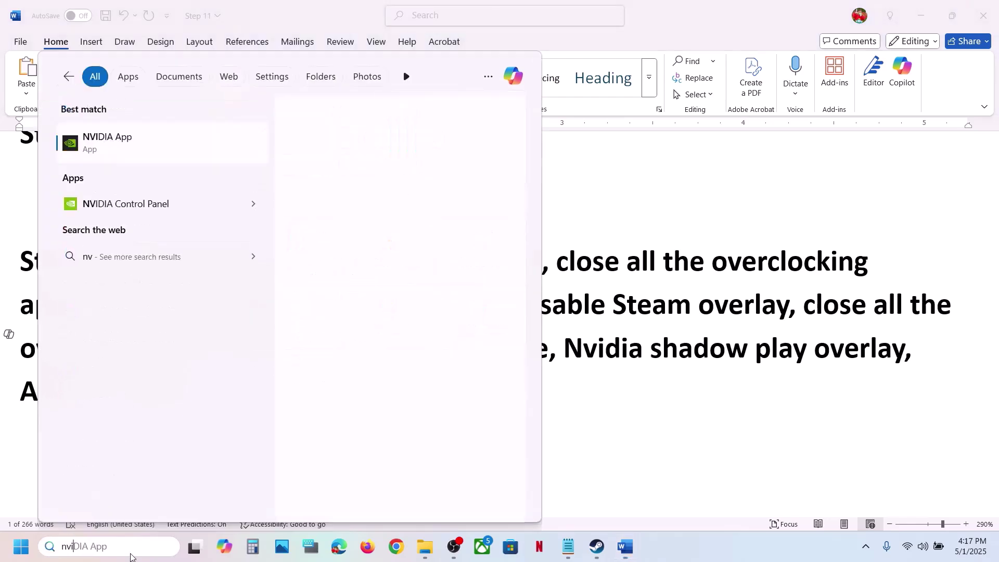
pyautogui.press('Return')
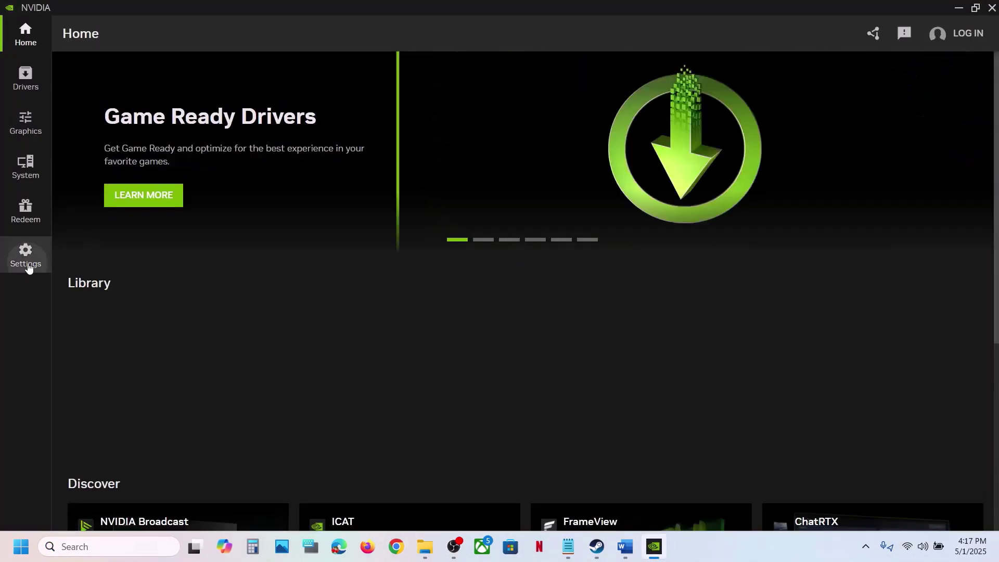
pyautogui.click(26, 260)
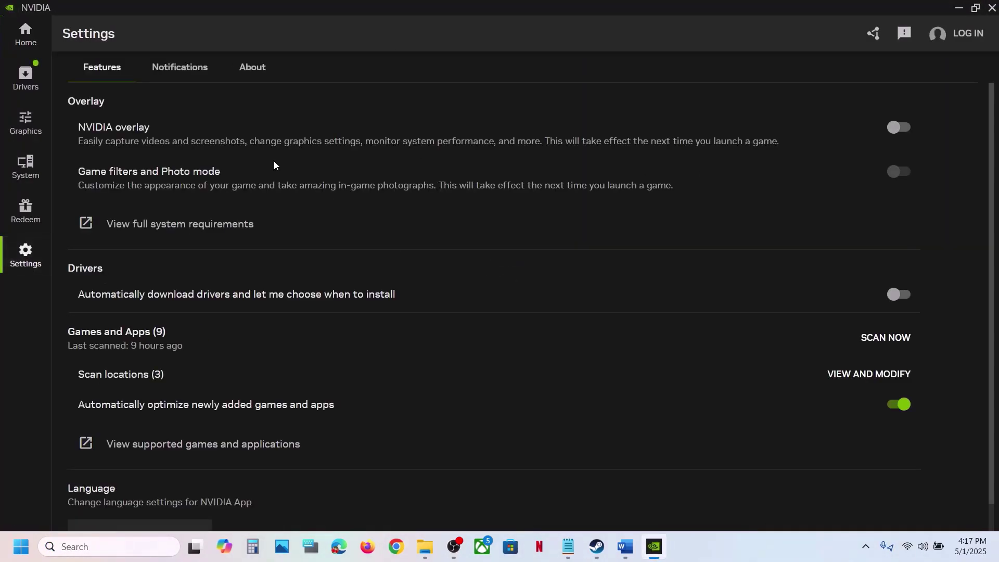
pyautogui.click(992, 8)
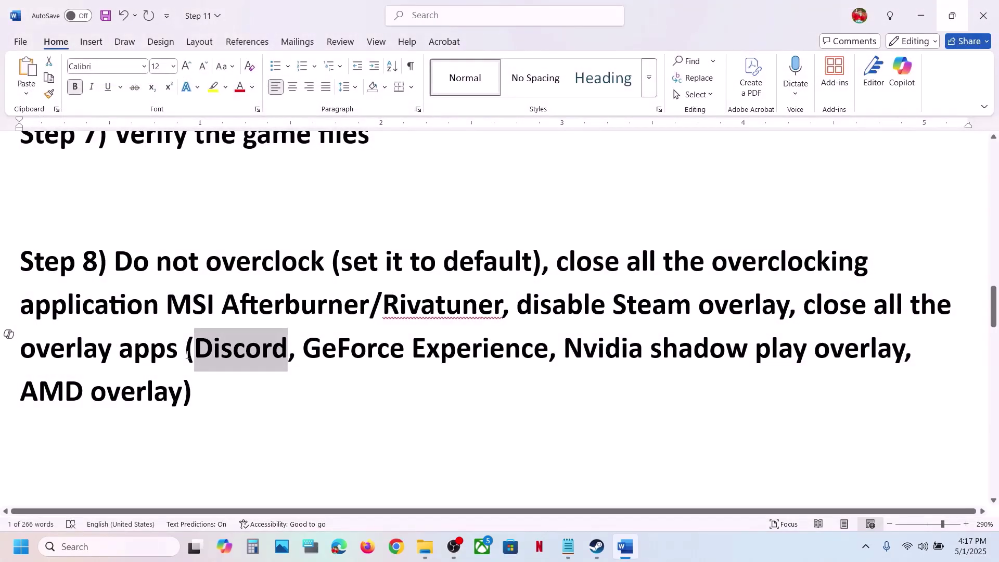
# Finish reading Step 8 in the Word notes and highlight the NVIDIA and AMD driver links under Step 9
pyautogui.moveTo(811, 308); pyautogui.dragTo(196, 387)
pyautogui.click(196, 387)
pyautogui.scroll(-4, 196, 385)
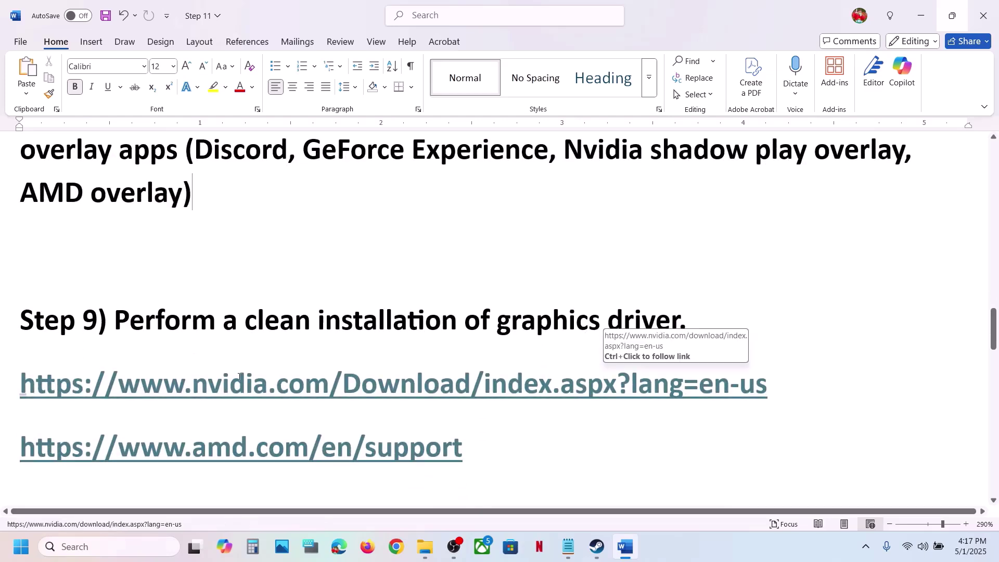
pyautogui.moveTo(202, 380); pyautogui.dragTo(805, 391)
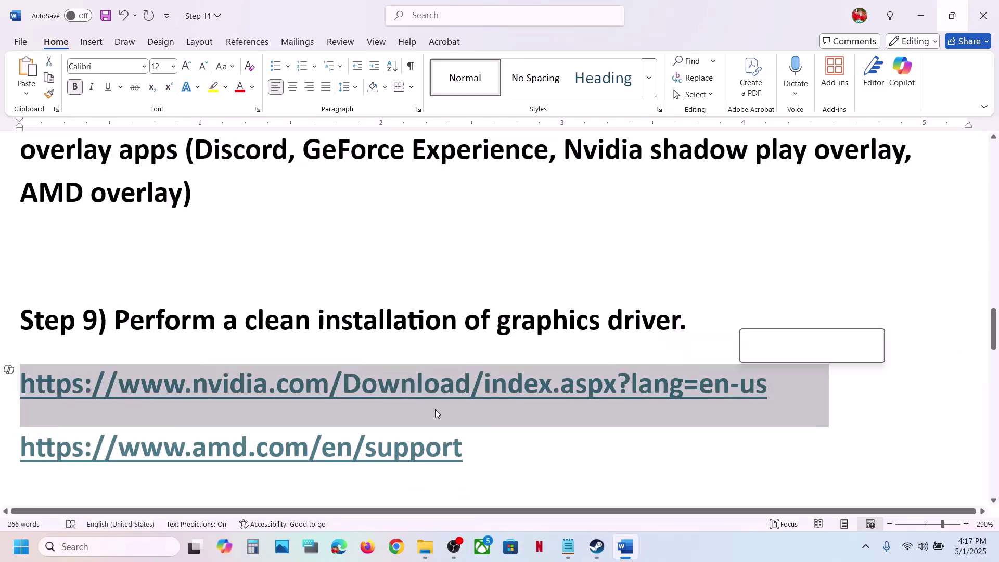
pyautogui.scroll(-1, 436, 410)
pyautogui.moveTo(21, 400); pyautogui.dragTo(513, 408)
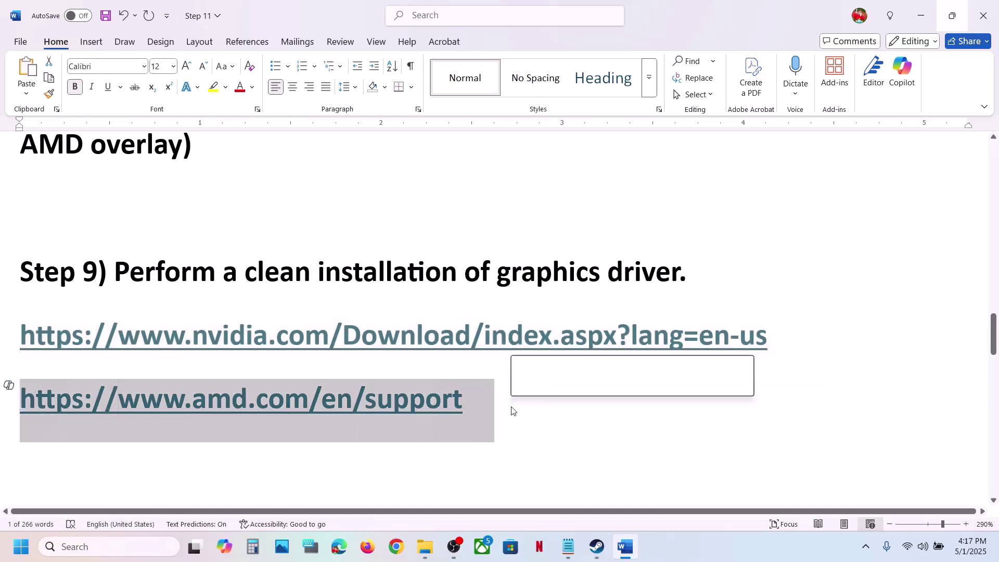
# Follow the NVIDIA driver link and search for GeForce RTX 3050 Laptop GPU drivers for Windows 11 in English (US)
pyautogui.keyDown('ctrl'); pyautogui.click(174, 346); pyautogui.keyUp('ctrl')
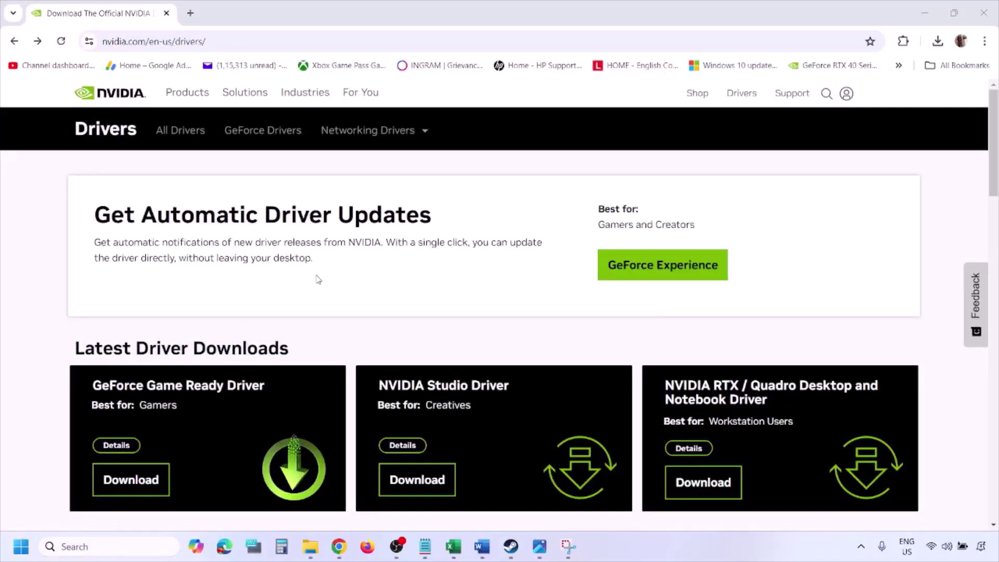
pyautogui.scroll(-9, 233, 319)
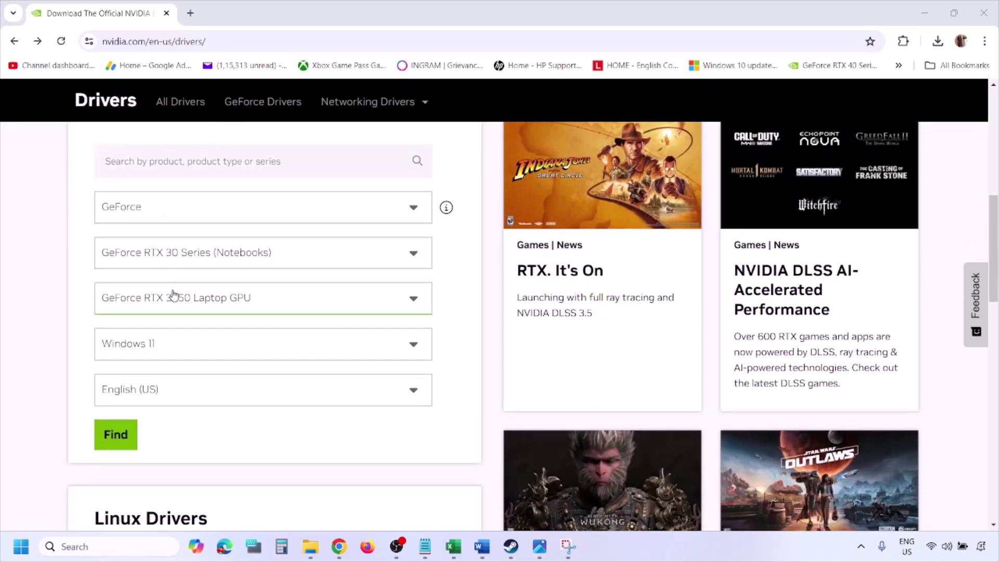
pyautogui.click(166, 348)
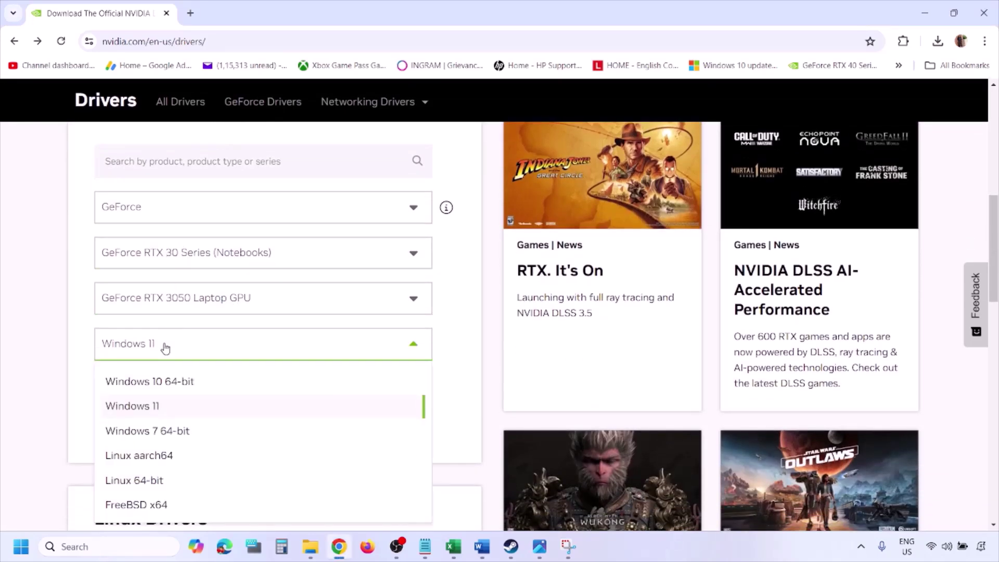
pyautogui.click(147, 407)
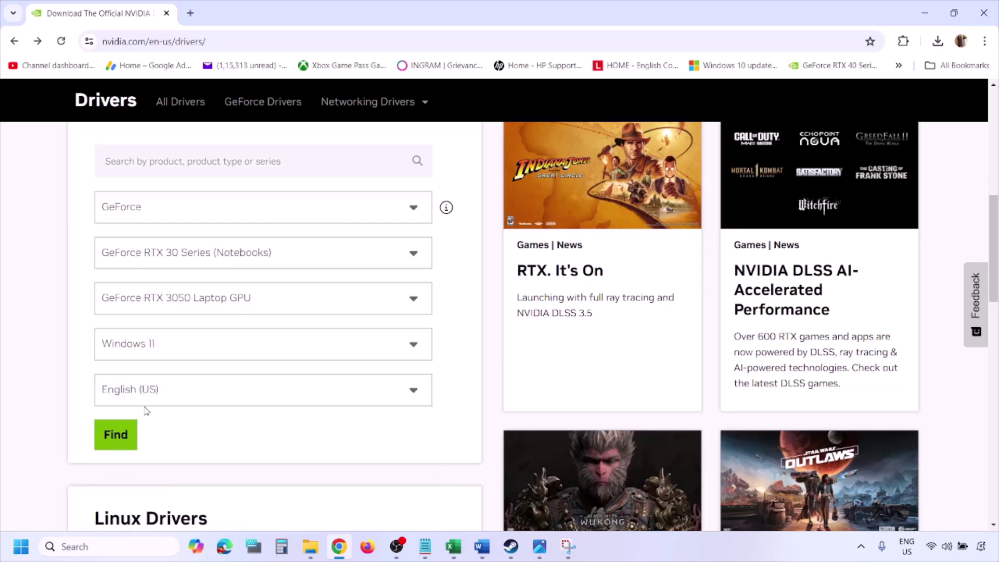
pyautogui.click(115, 434)
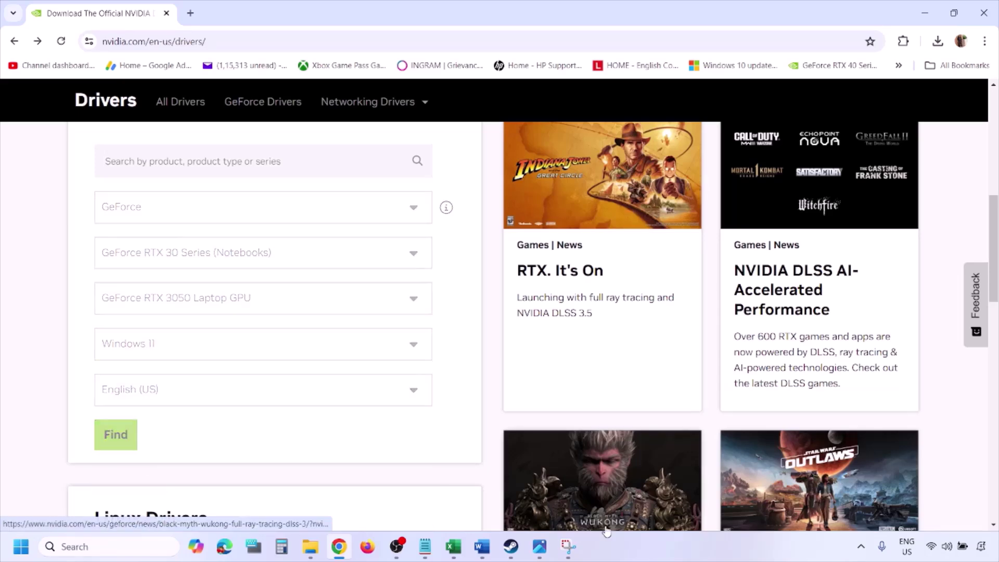
# Switch to Photos and view the driver installation screenshots from 1.png through 5.png, ending on the clean installation option
pyautogui.click(540, 546)
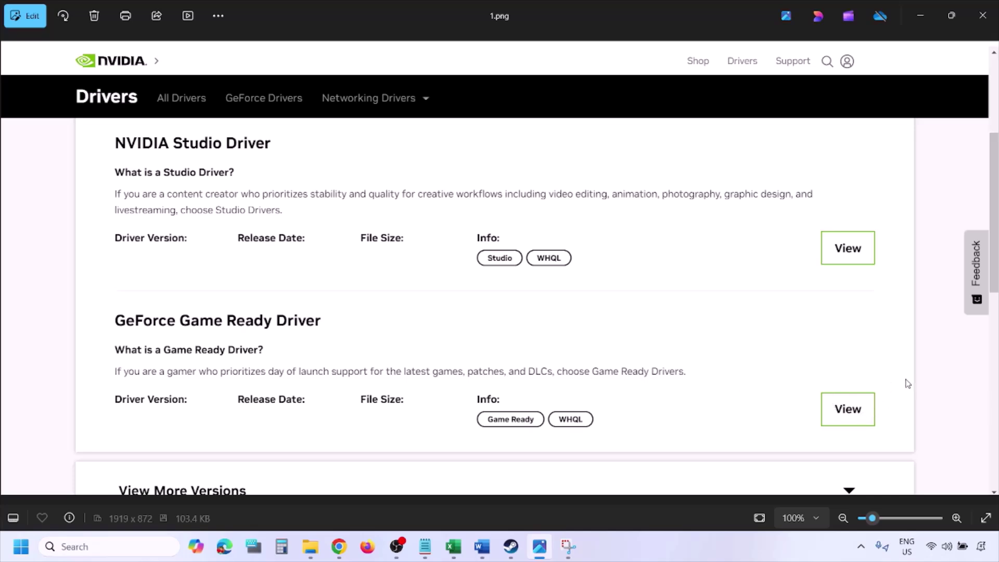
pyautogui.press('Right')
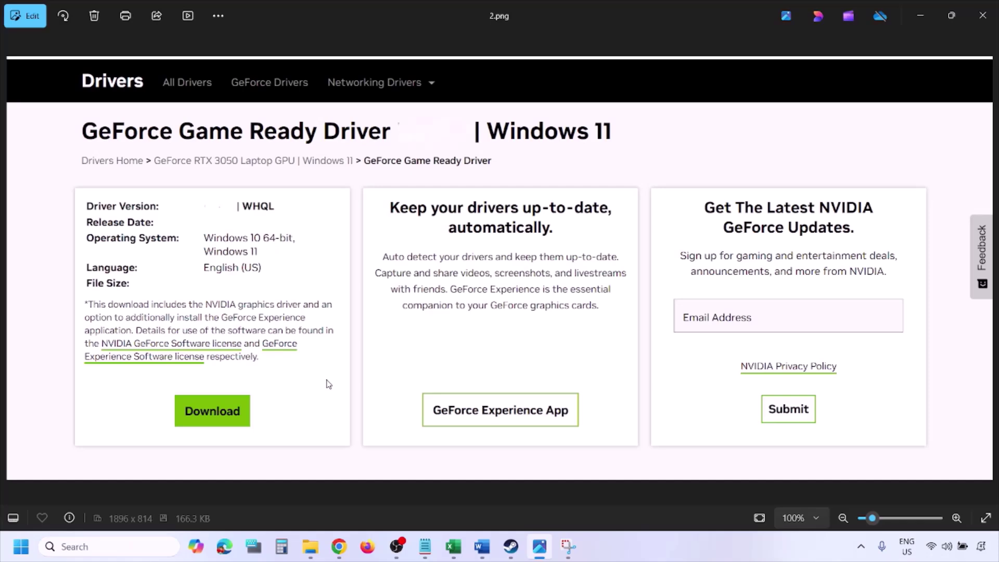
pyautogui.press('Right')
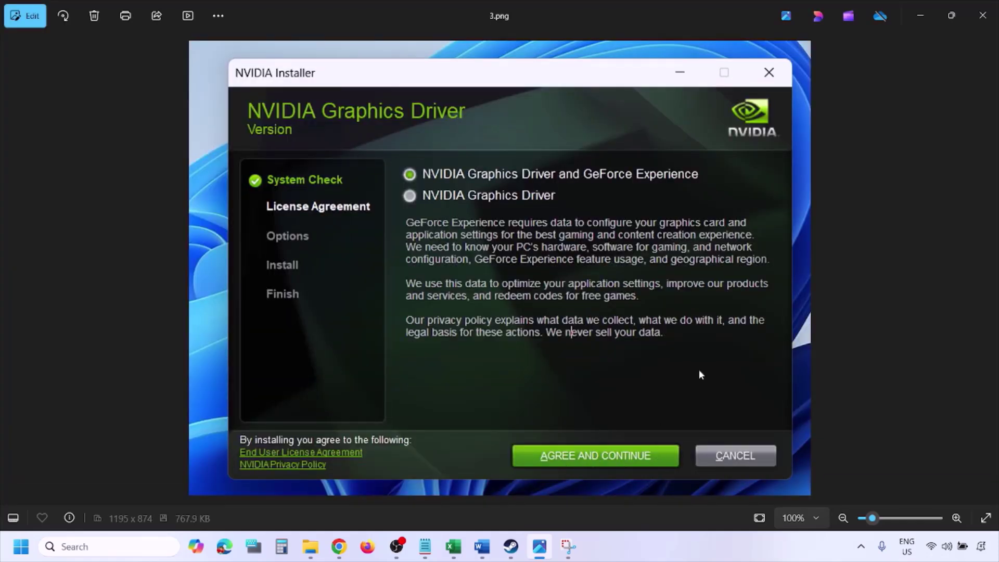
pyautogui.press('Right')
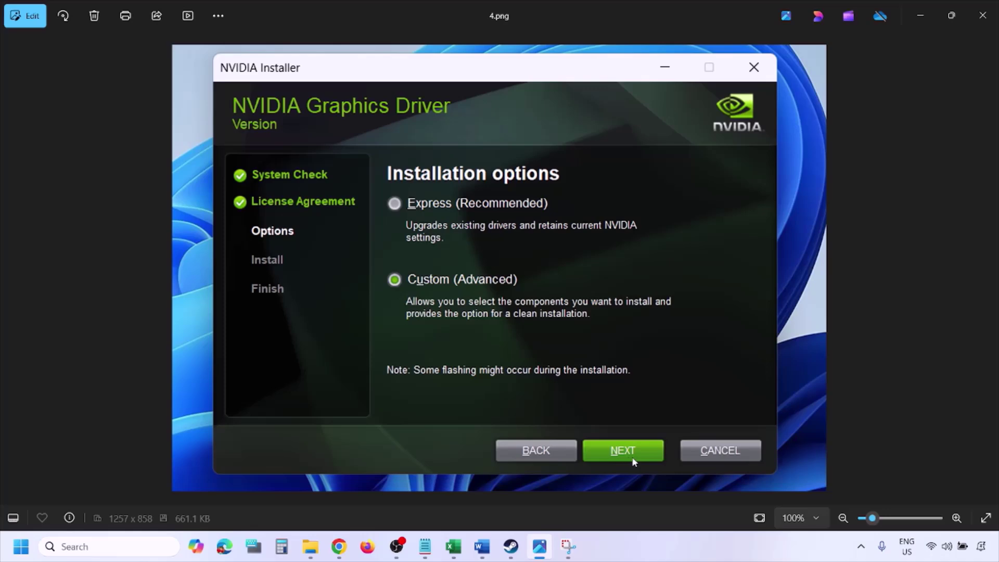
pyautogui.press('Right')
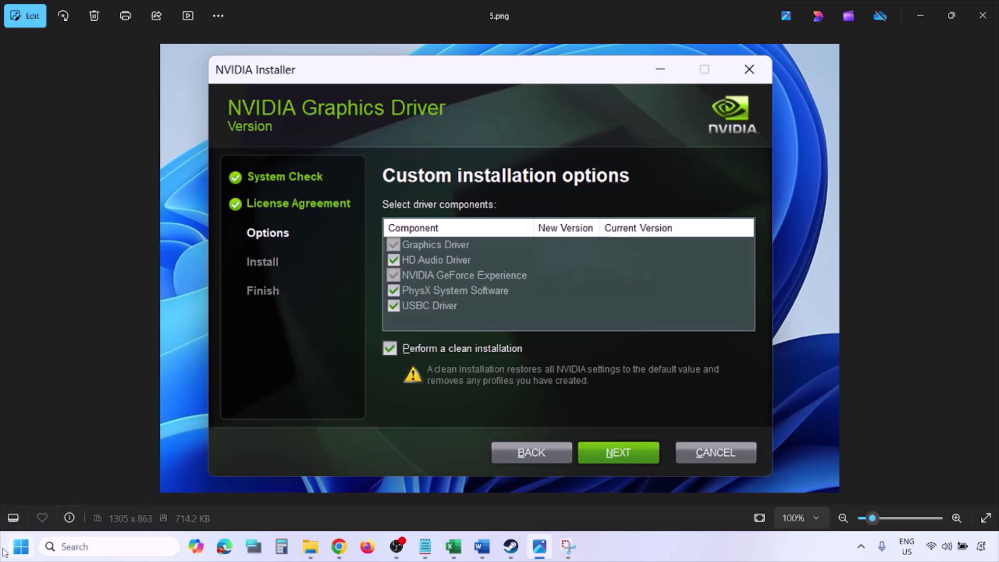
# Look at the Windows power options, including Restart, and dismiss them without choosing one
pyautogui.click(20, 546)
pyautogui.click(383, 507)
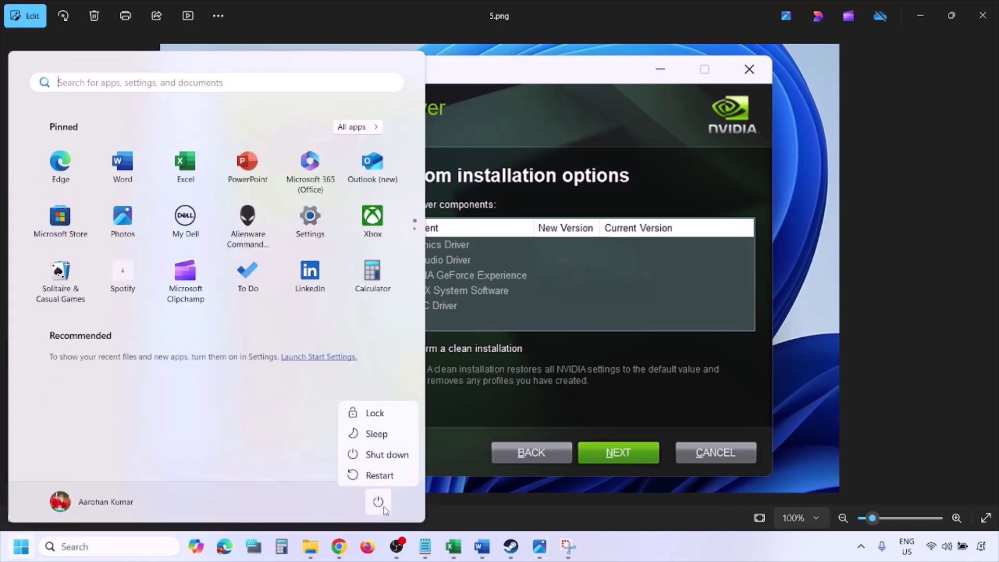
pyautogui.click(680, 556)
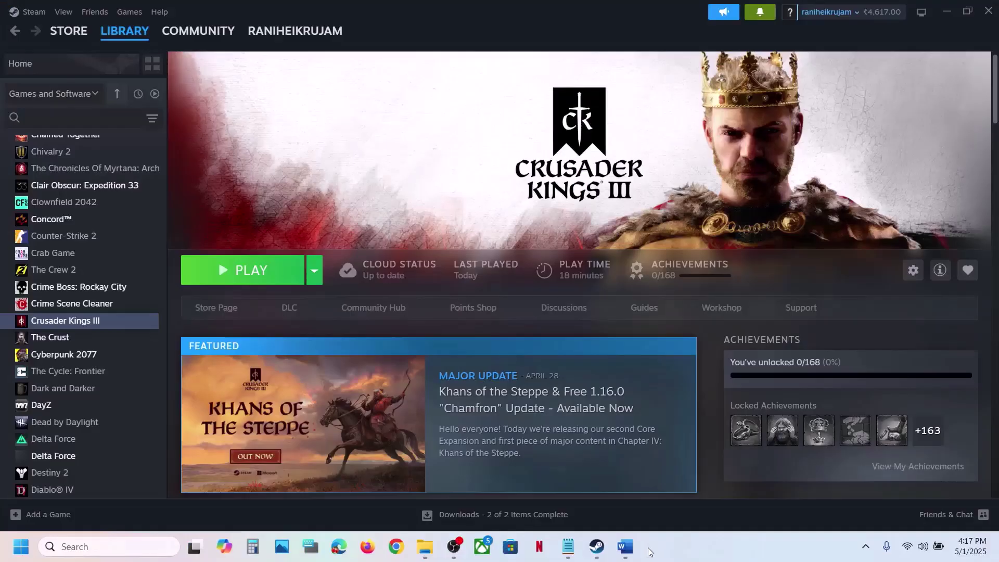
# Return to the Word notes, highlight the AMD support link under Step 9, and clear the selection
pyautogui.click(625, 546)
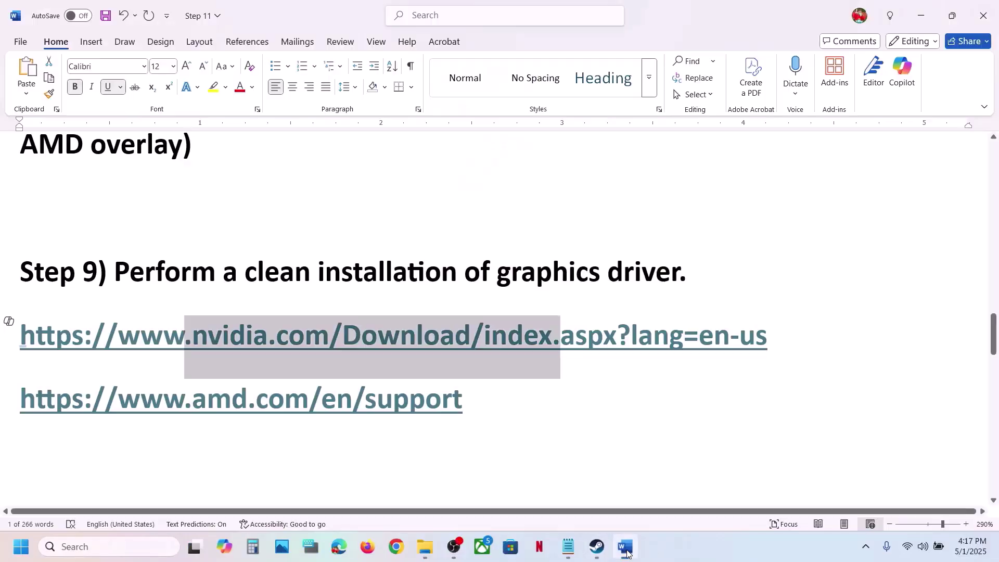
pyautogui.moveTo(139, 403); pyautogui.dragTo(452, 409)
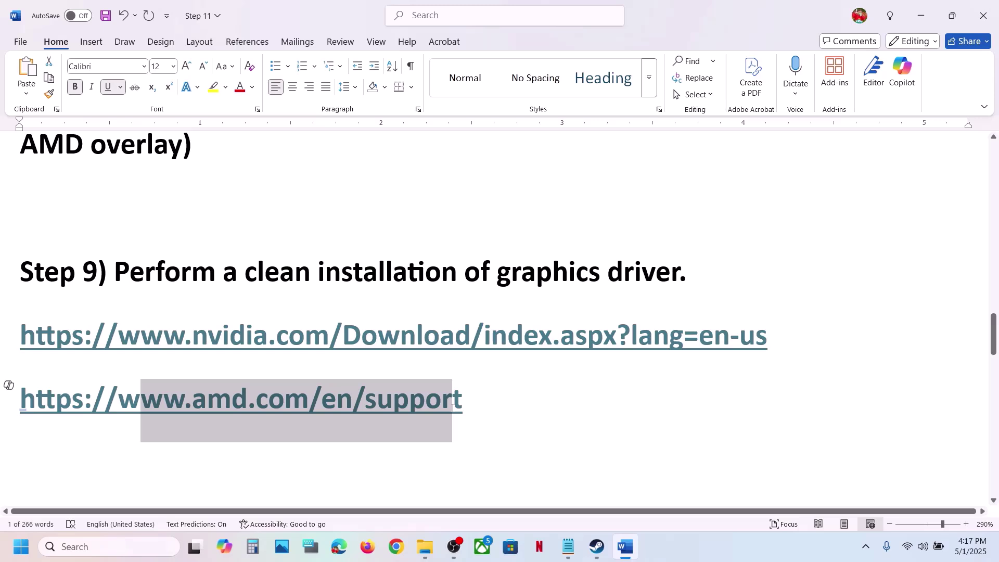
pyautogui.moveTo(76, 405); pyautogui.dragTo(501, 423)
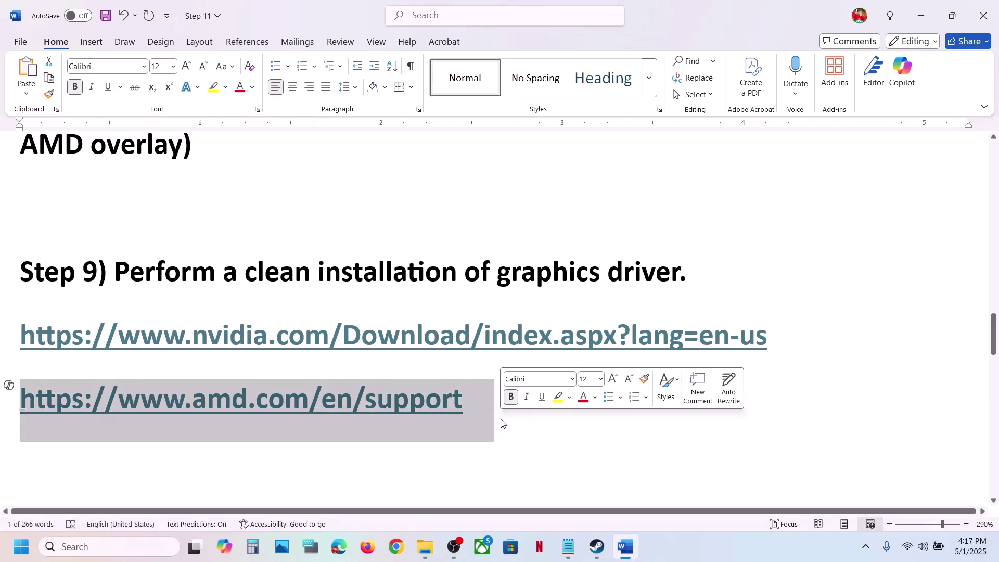
pyautogui.click(501, 422)
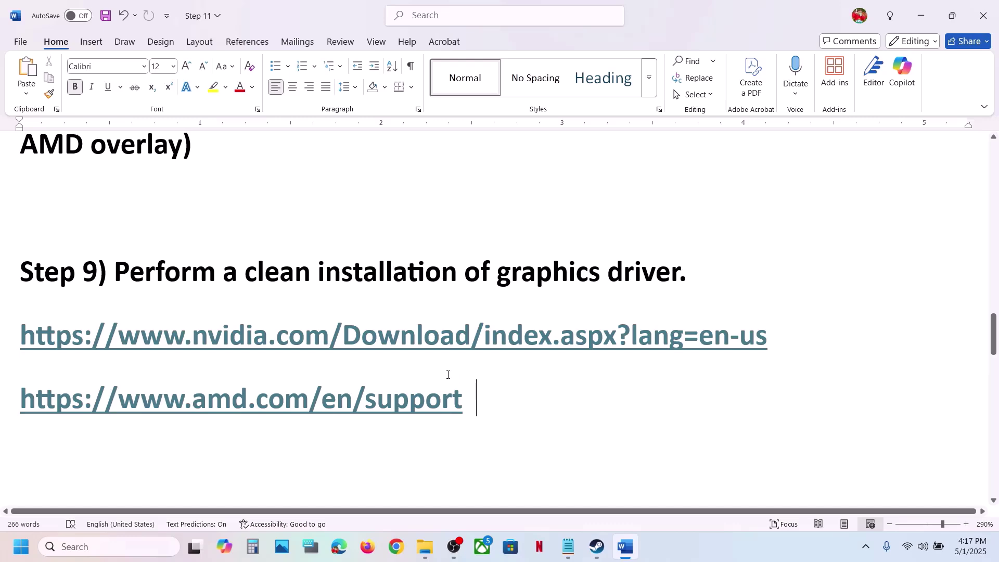
# Copy the word "graphics" from Step 10 in the notes, search Windows for it, and open Graphics settings
pyautogui.scroll(-4, 448, 375)
pyautogui.scroll(1, 447, 375)
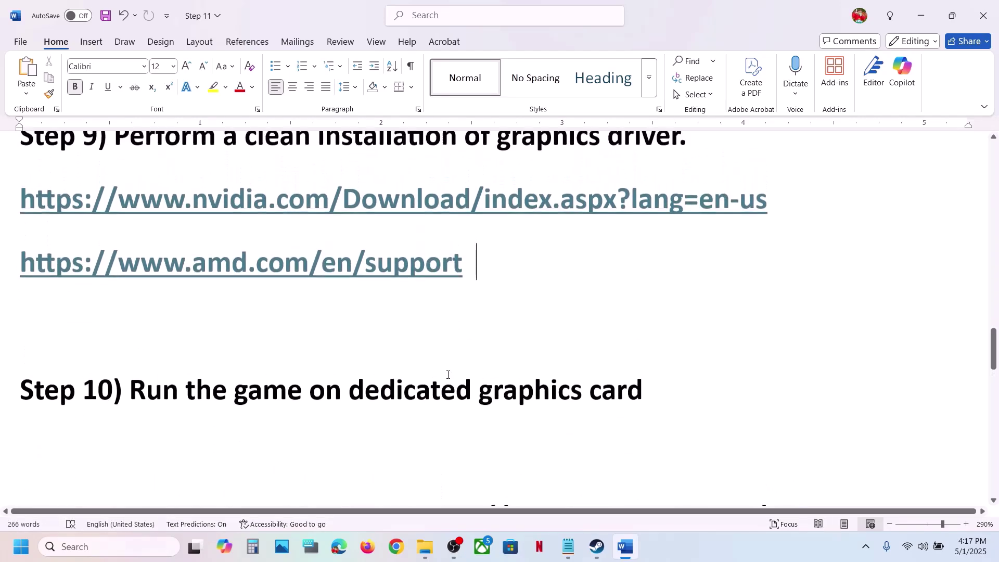
pyautogui.doubleClick(530, 396)
pyautogui.hotkey('ctrl', 'c')
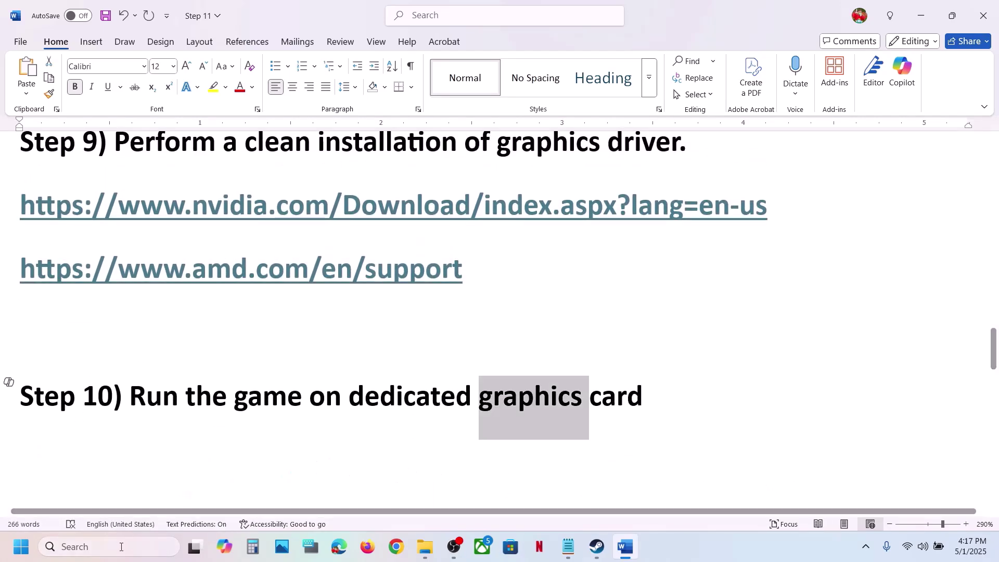
pyautogui.click(121, 546)
pyautogui.hotkey('ctrl', 'v')
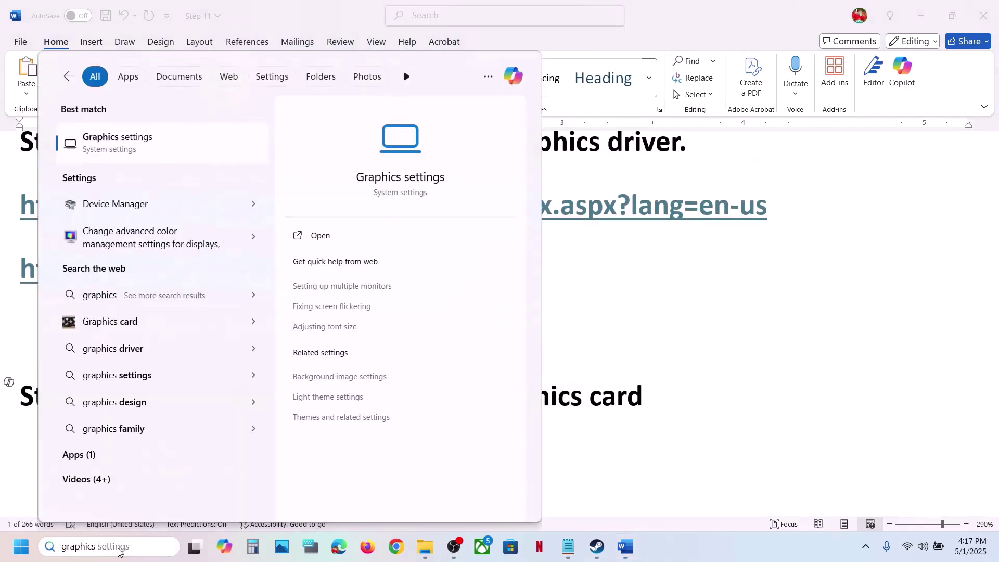
pyautogui.click(131, 148)
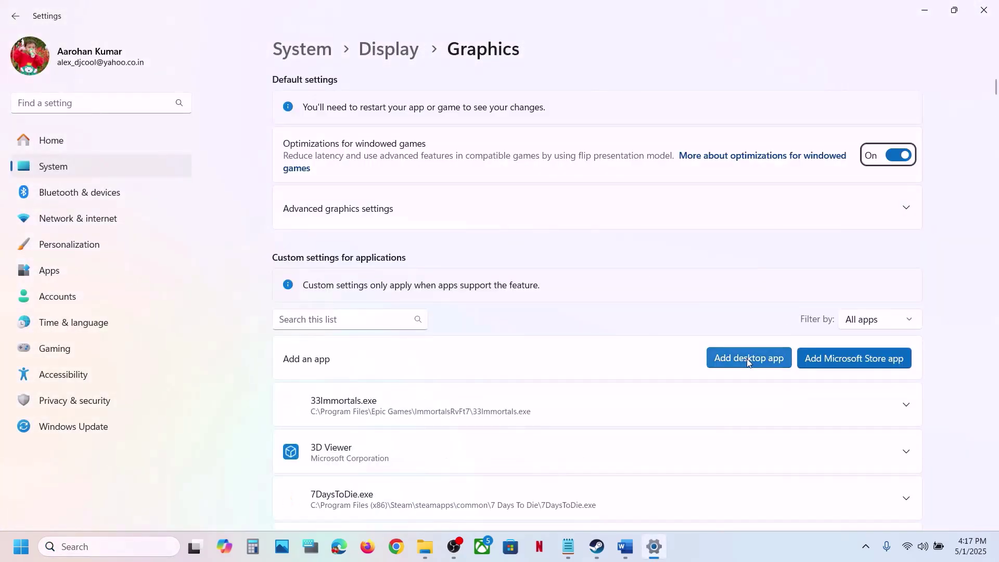
# Add the ck3 application from the Crusader Kings III binaries folder as a desktop app in the custom graphics settings
pyautogui.click(747, 357)
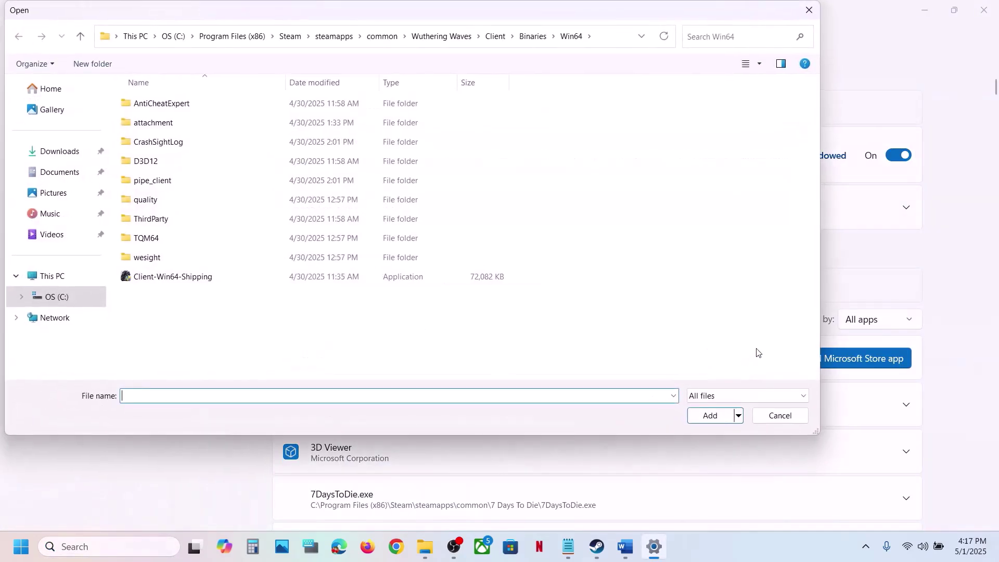
pyautogui.click(382, 36)
pyautogui.doubleClick(172, 103)
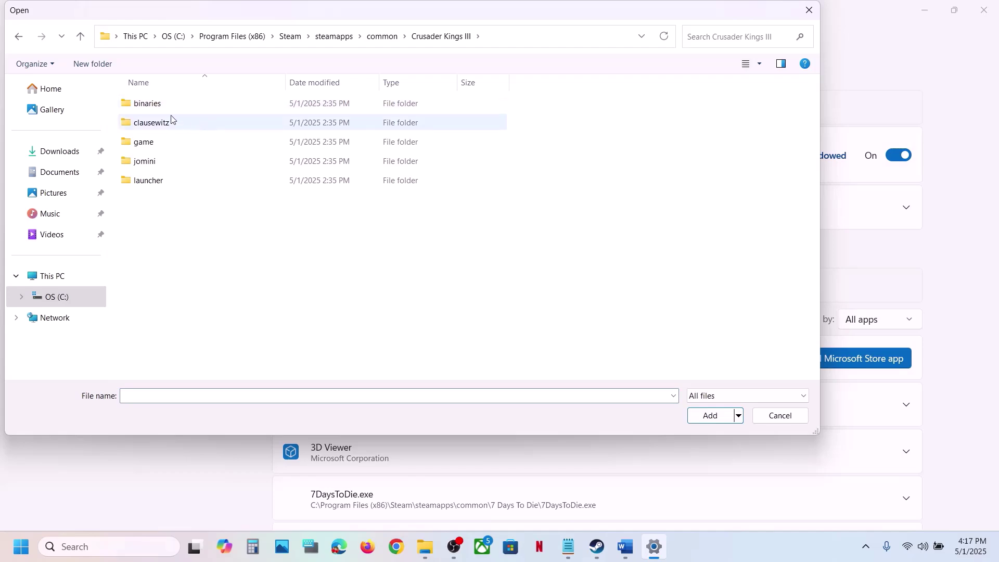
pyautogui.doubleClick(159, 102)
pyautogui.click(145, 129)
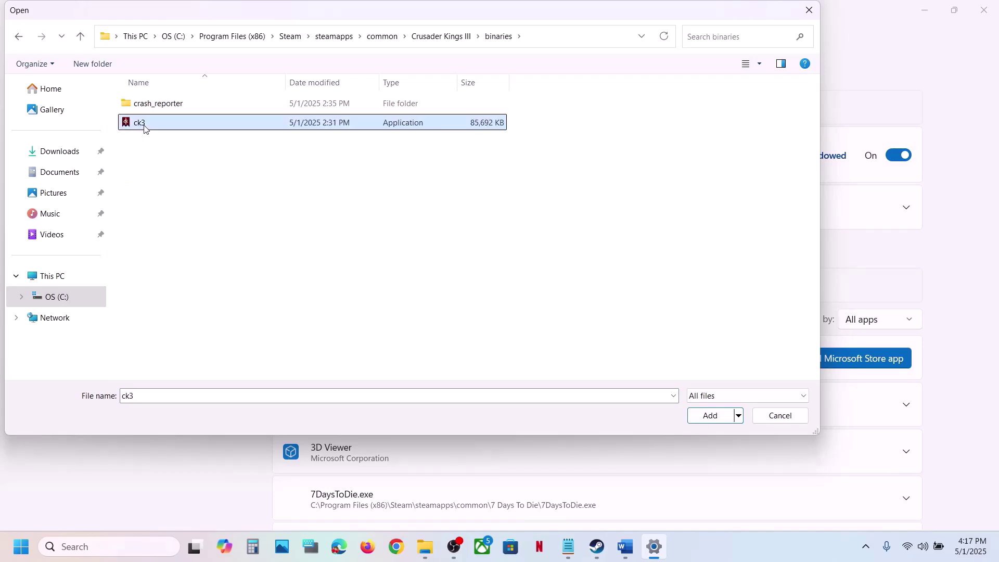
pyautogui.click(697, 418)
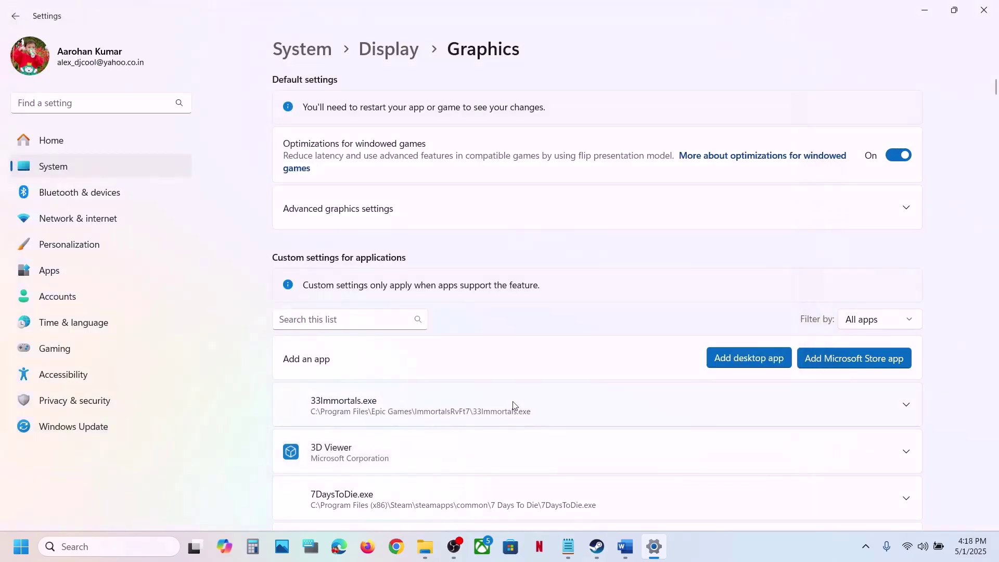
# Set the GPU preference of the ck3 entry to High Performance (NVIDIA GeForce RTX 3050 Laptop GPU) and switch to Steam
pyautogui.scroll(-3, 512, 406)
pyautogui.scroll(-15, 513, 404)
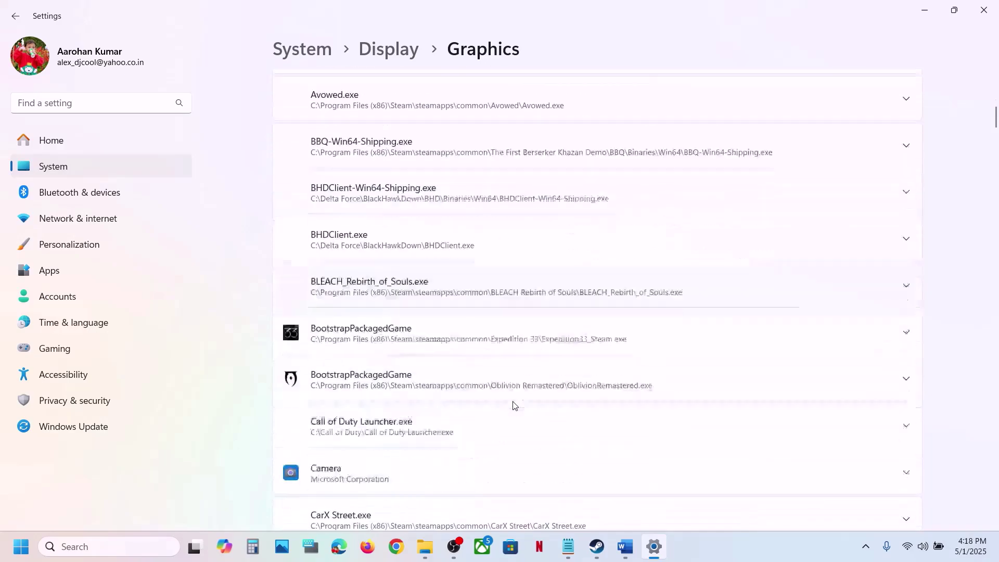
pyautogui.scroll(-14, 513, 404)
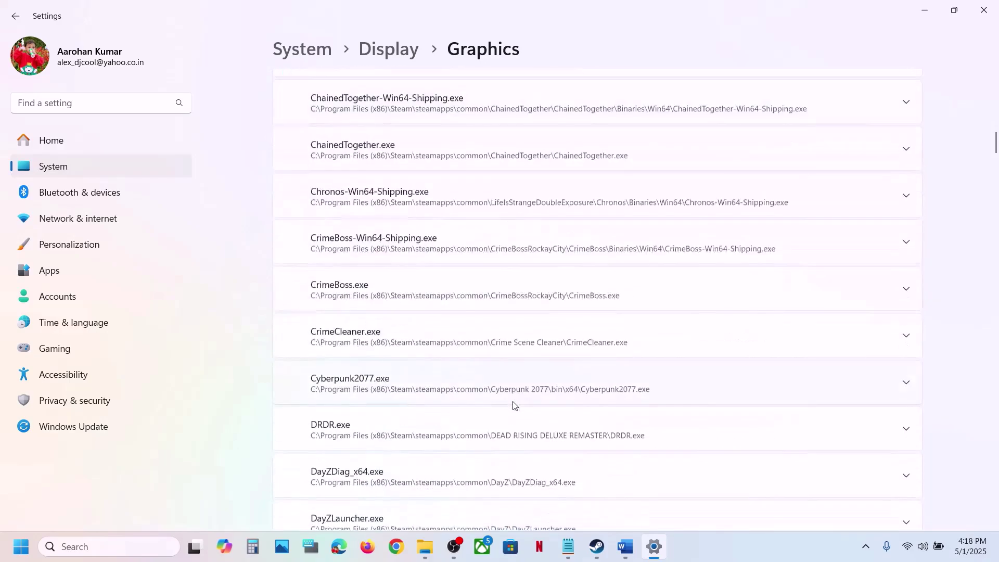
pyautogui.scroll(-6, 513, 405)
pyautogui.scroll(18, 513, 406)
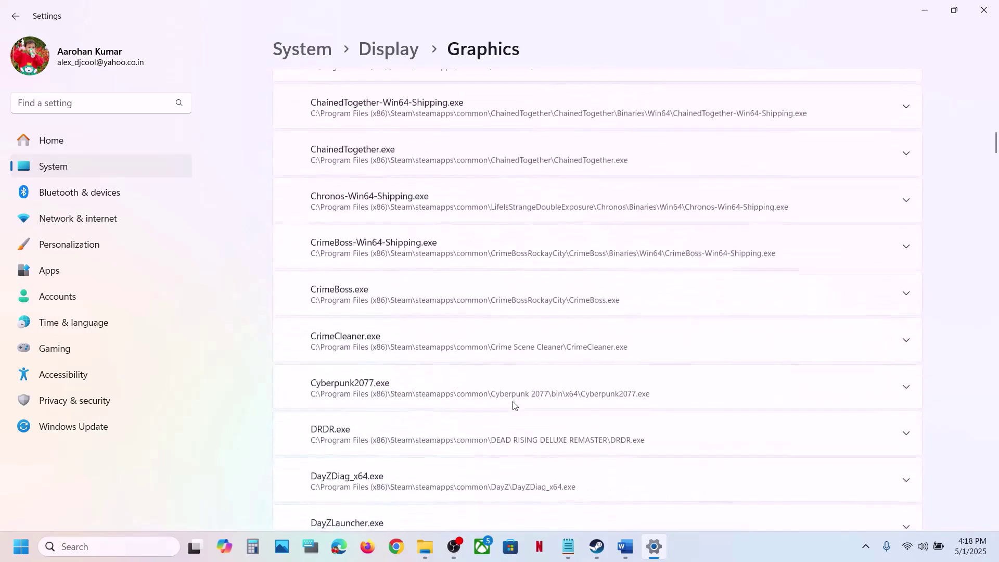
pyautogui.scroll(5, 513, 405)
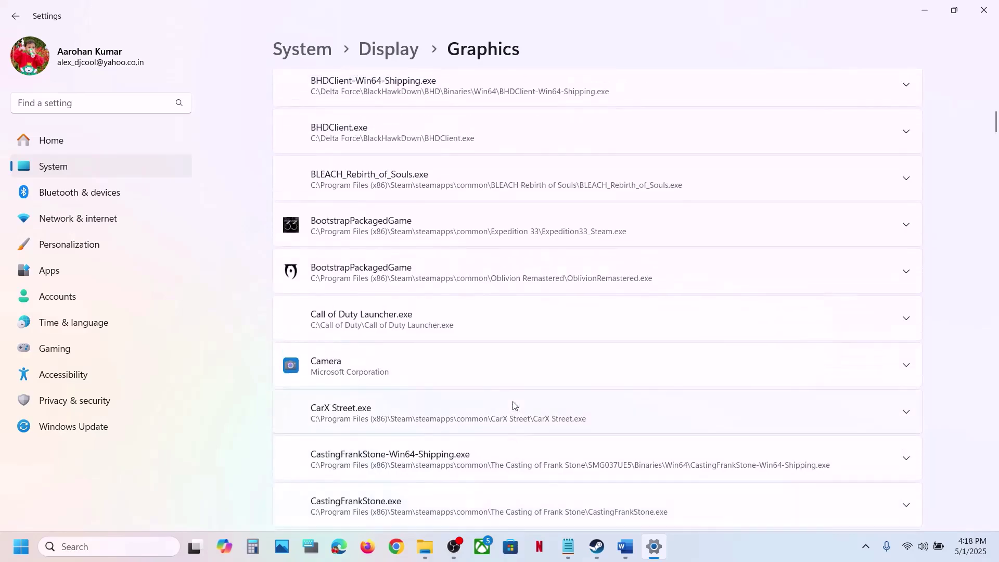
pyautogui.scroll(-8, 513, 405)
pyautogui.scroll(8, 513, 405)
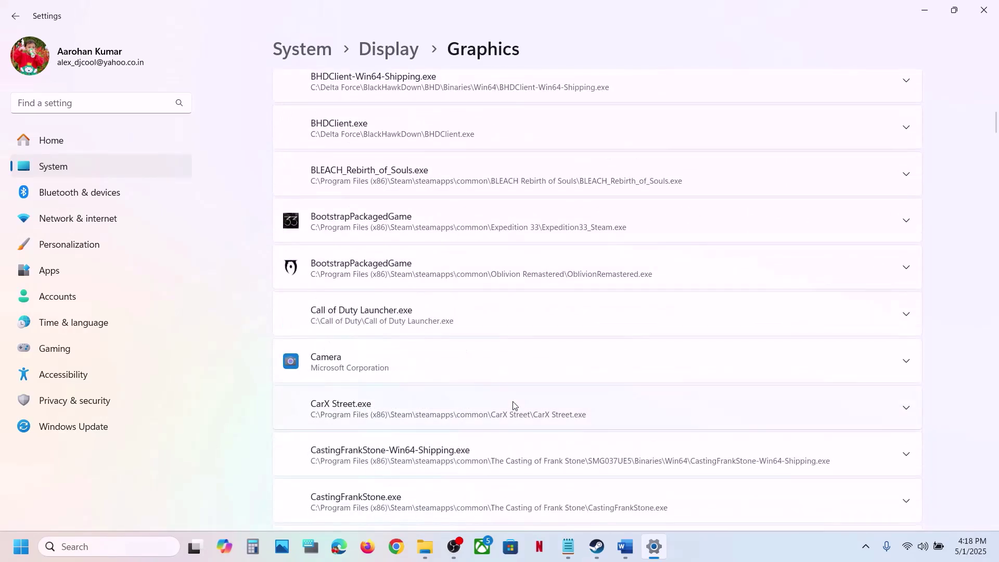
pyautogui.scroll(-20, 513, 405)
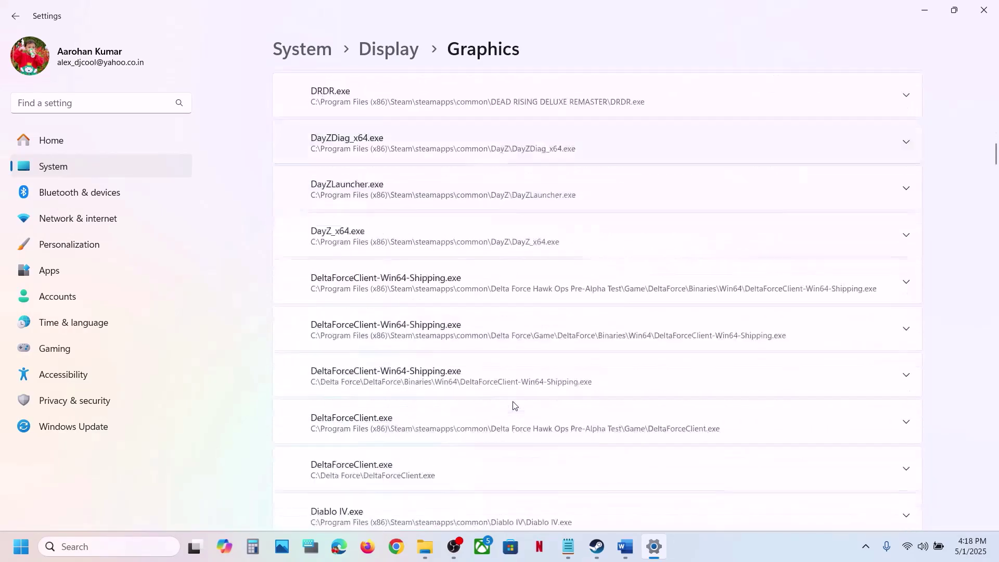
pyautogui.scroll(-20, 513, 406)
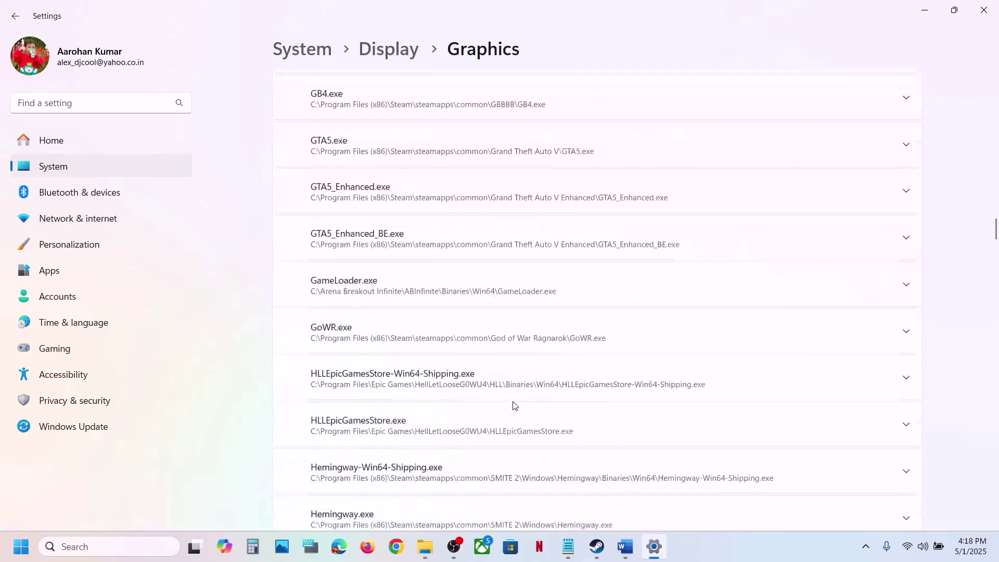
pyautogui.scroll(-7, 513, 405)
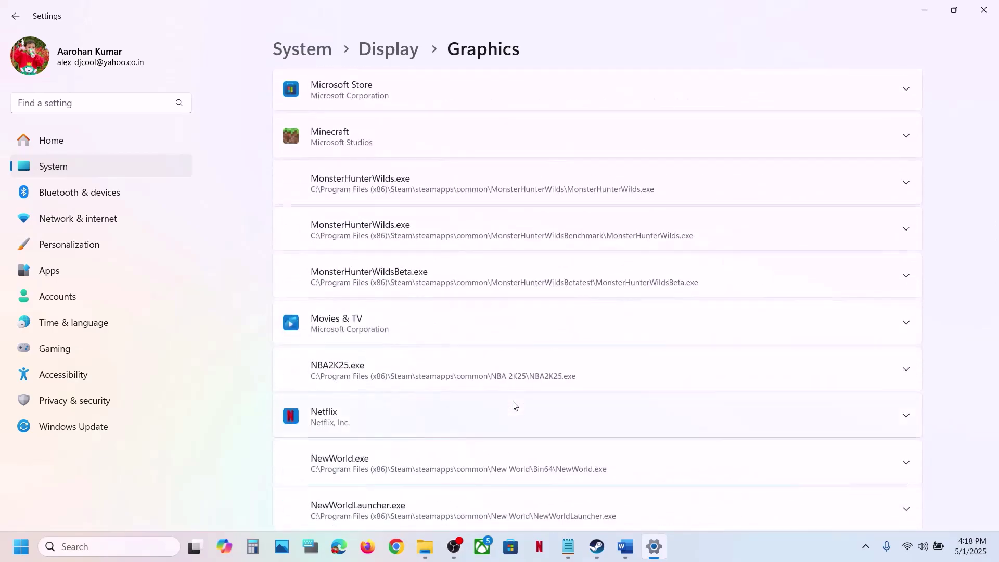
pyautogui.scroll(-20, 513, 405)
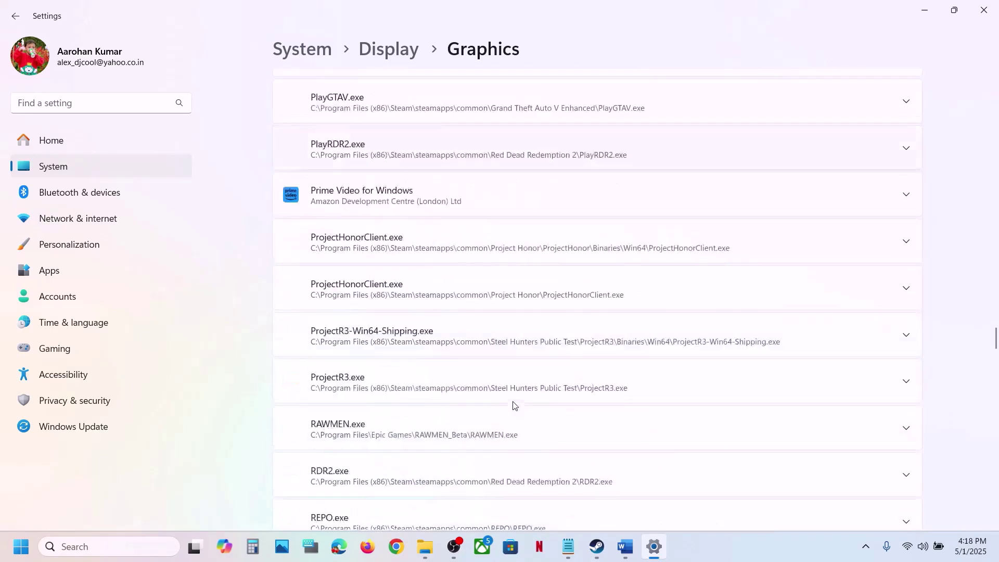
pyautogui.scroll(-20, 513, 405)
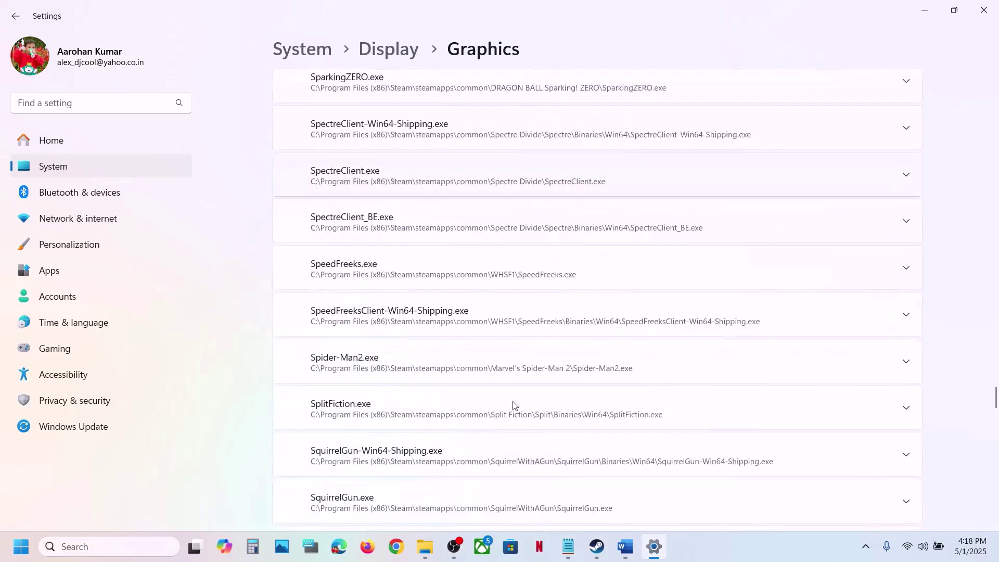
pyautogui.scroll(-20, 513, 405)
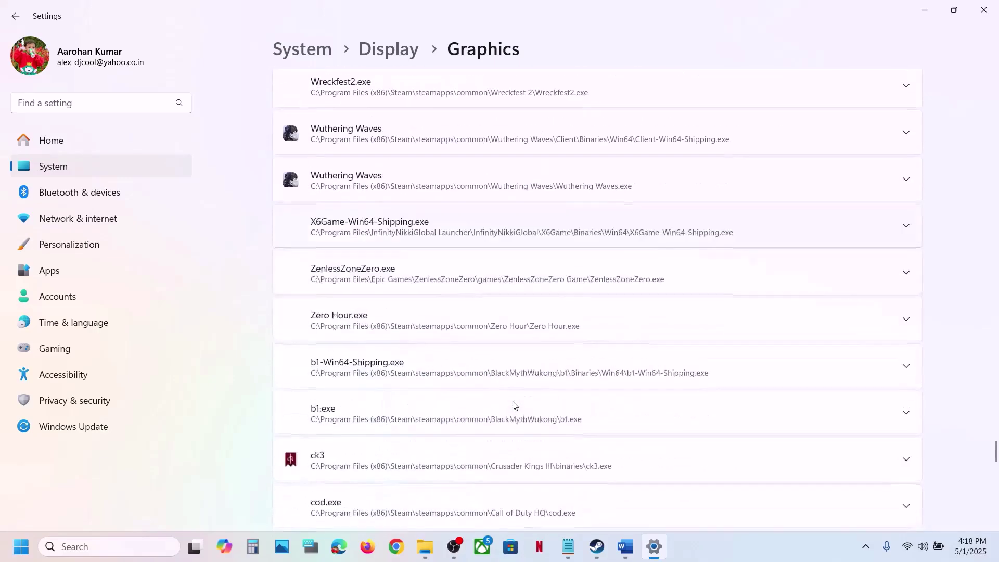
pyautogui.scroll(-3, 513, 405)
pyautogui.click(436, 339)
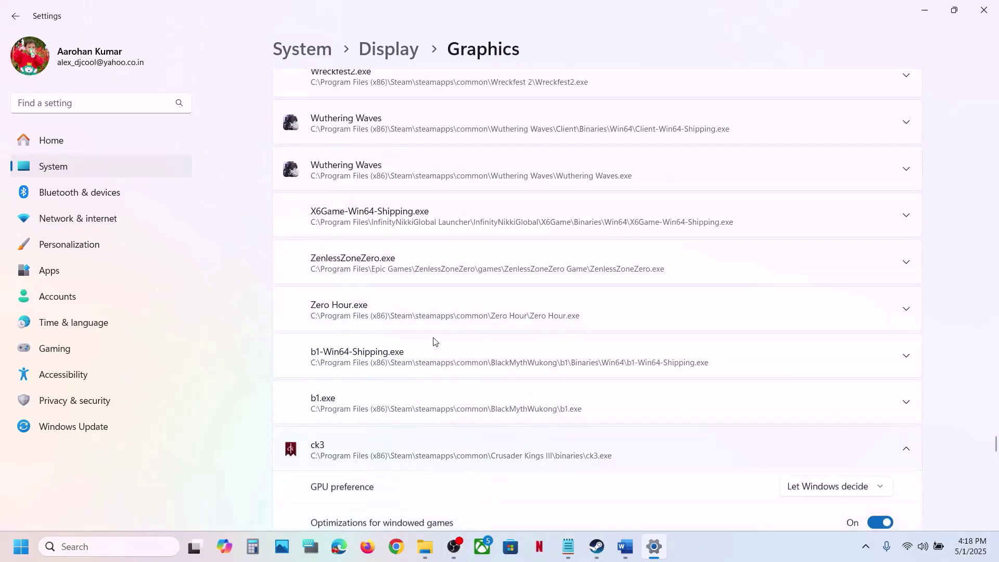
pyautogui.scroll(-3, 436, 342)
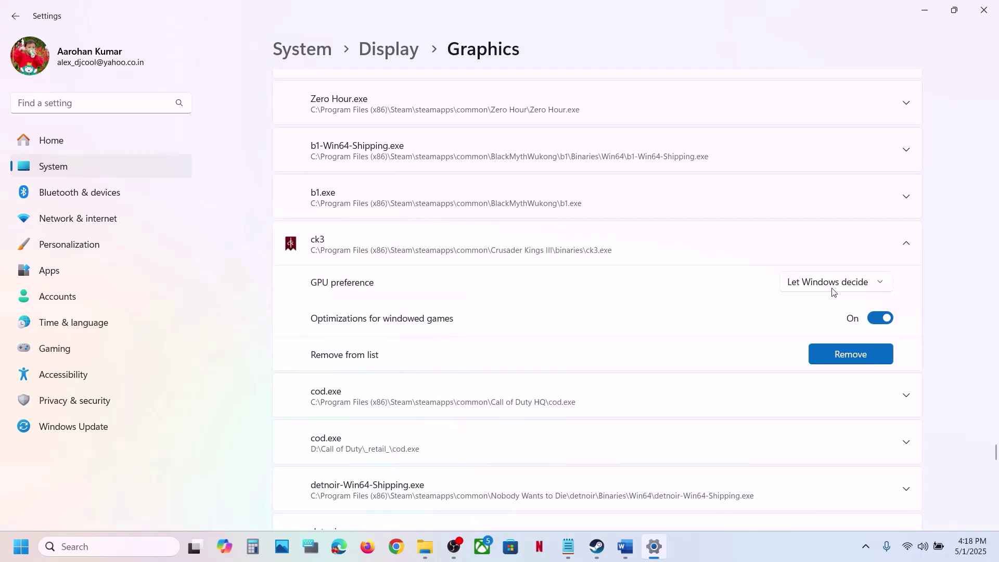
pyautogui.click(832, 288)
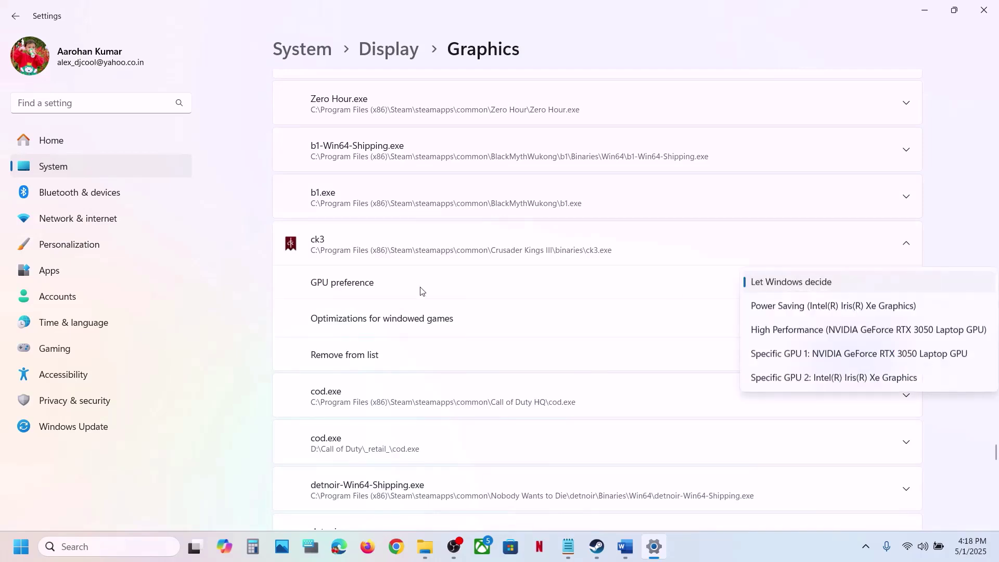
pyautogui.click(858, 331)
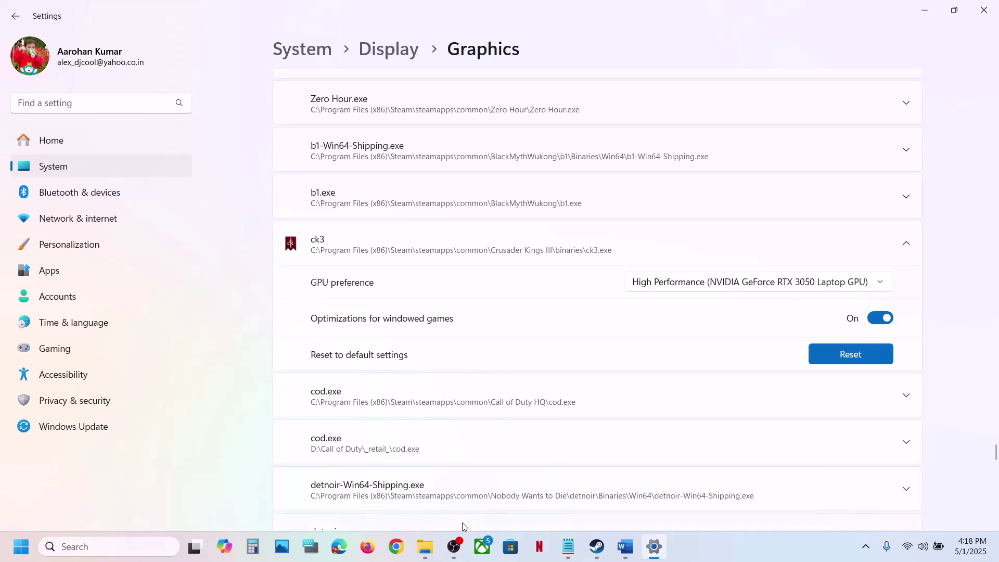
pyautogui.click(596, 546)
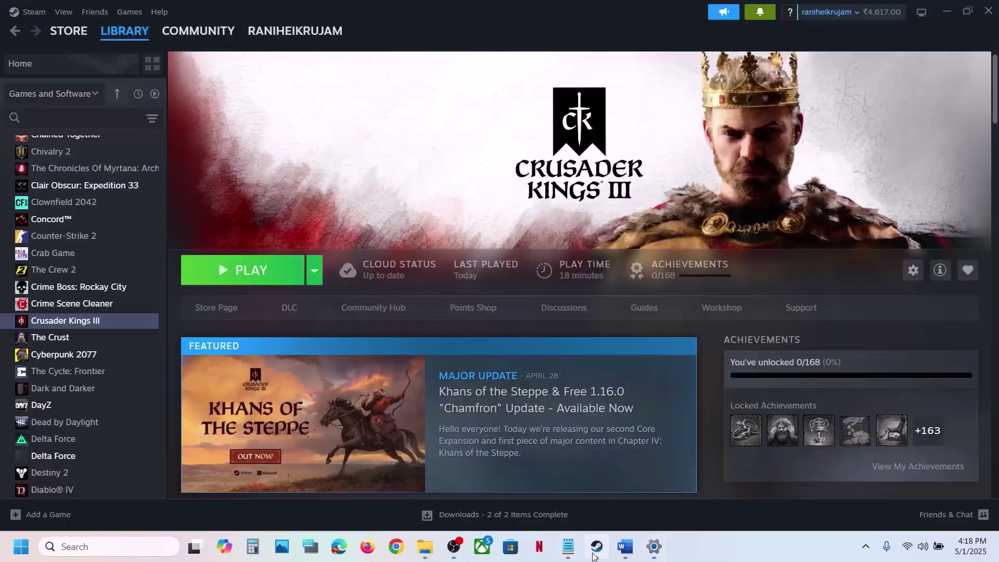
# Copy the Visual C++ download link from Step 11 of the Word notes and open it in Chrome
pyautogui.click(626, 548)
pyautogui.scroll(-3, 527, 351)
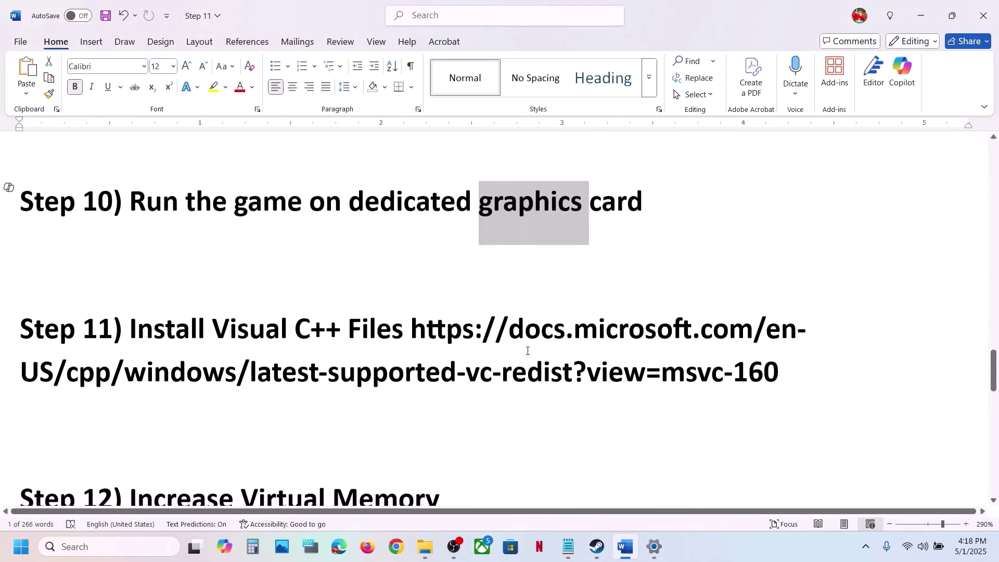
pyautogui.click(776, 363)
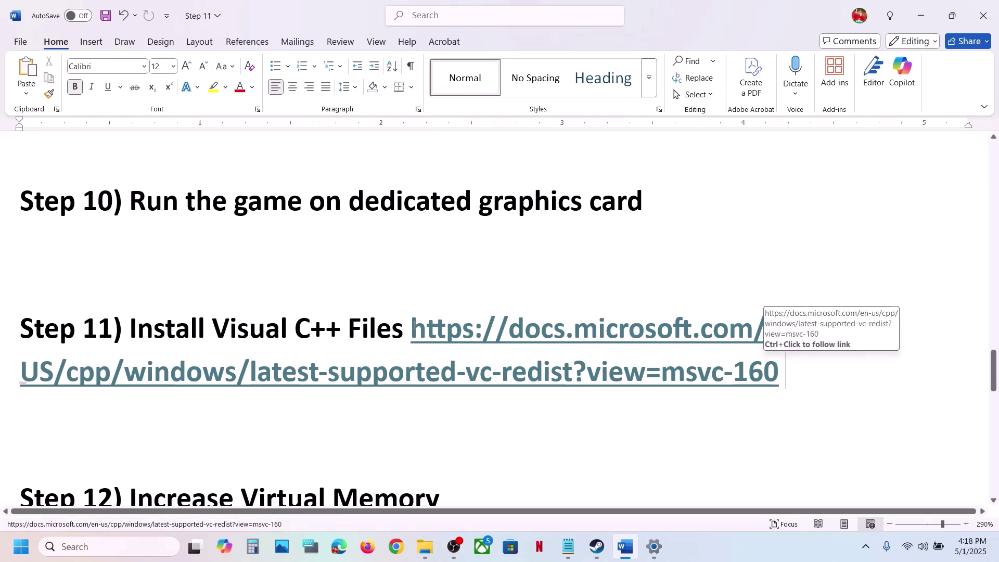
pyautogui.doubleClick(781, 371)
pyautogui.hotkey('ctrl', 'c')
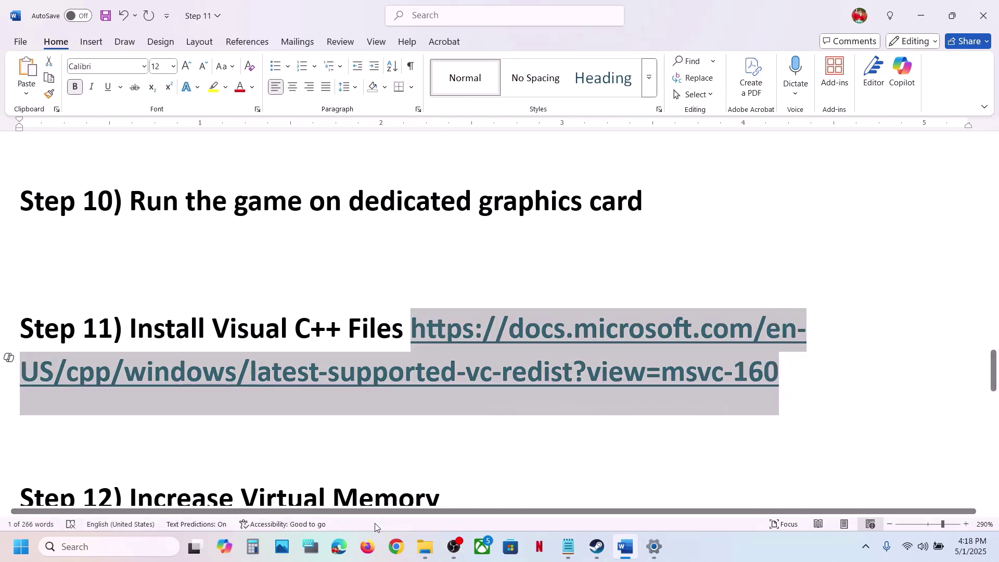
pyautogui.click(392, 547)
pyautogui.hotkey('ctrl', 'v')
pyautogui.press('Return')
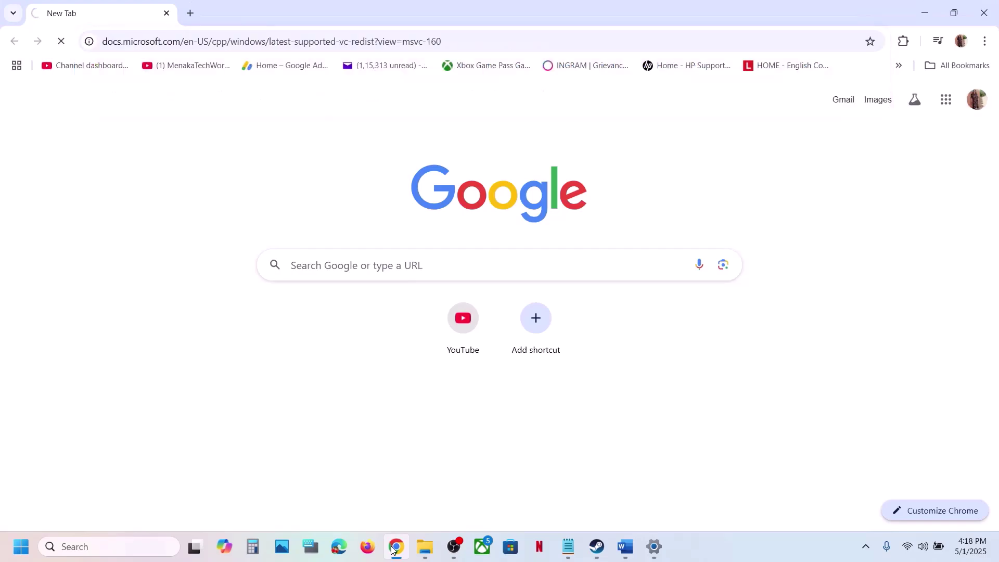
# Highlight the Visual Studio 2015, 2017, 2019, and 2022 heading and find the latest Redistributable version's download table
pyautogui.scroll(-8, 479, 375)
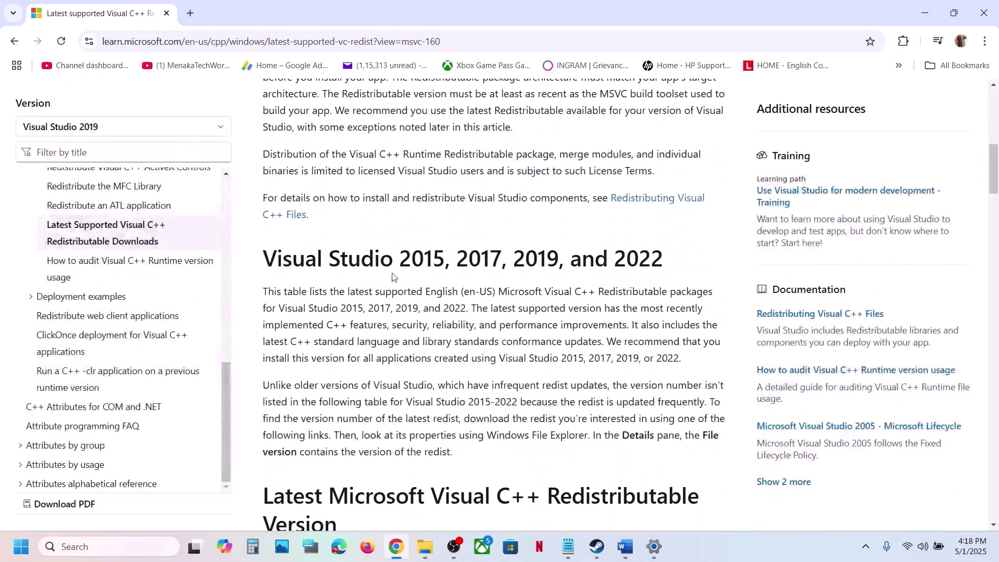
pyautogui.moveTo(352, 263); pyautogui.dragTo(631, 287)
pyautogui.scroll(-6, 419, 416)
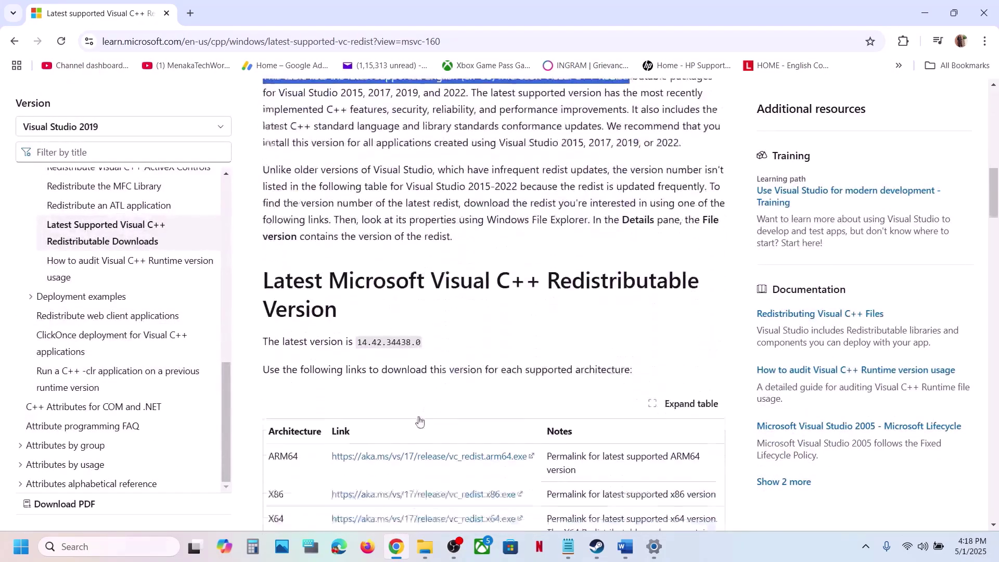
# Download the X86 Visual C++ Redistributable from the architecture table and run its installer with the Repair option
pyautogui.doubleClick(274, 370)
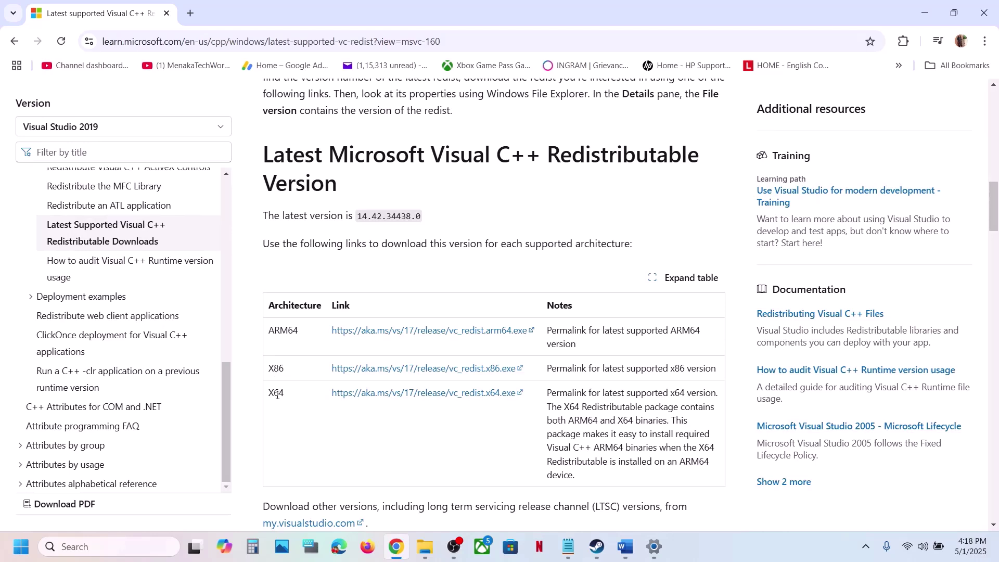
pyautogui.doubleClick(277, 391)
pyautogui.doubleClick(277, 370)
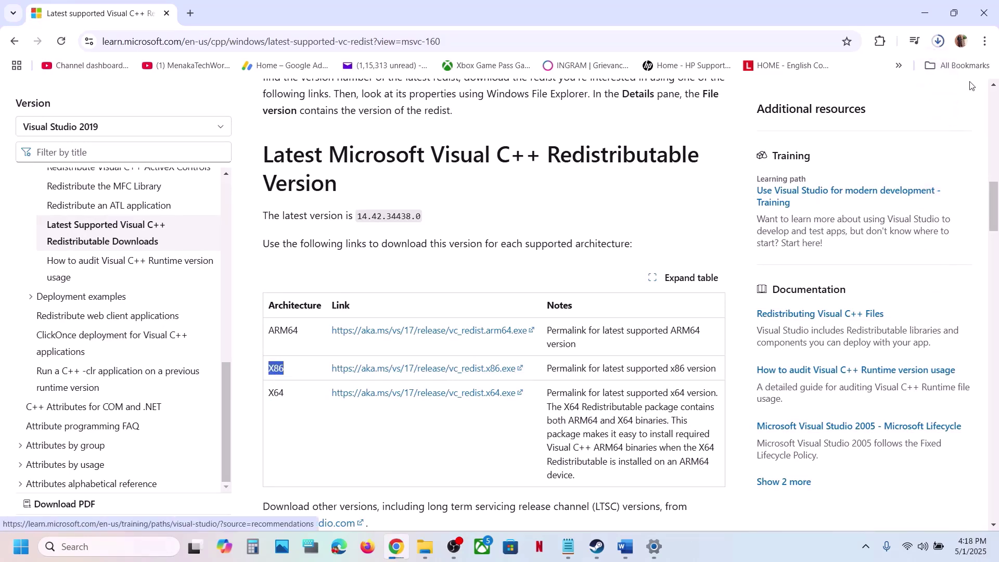
pyautogui.click(873, 68)
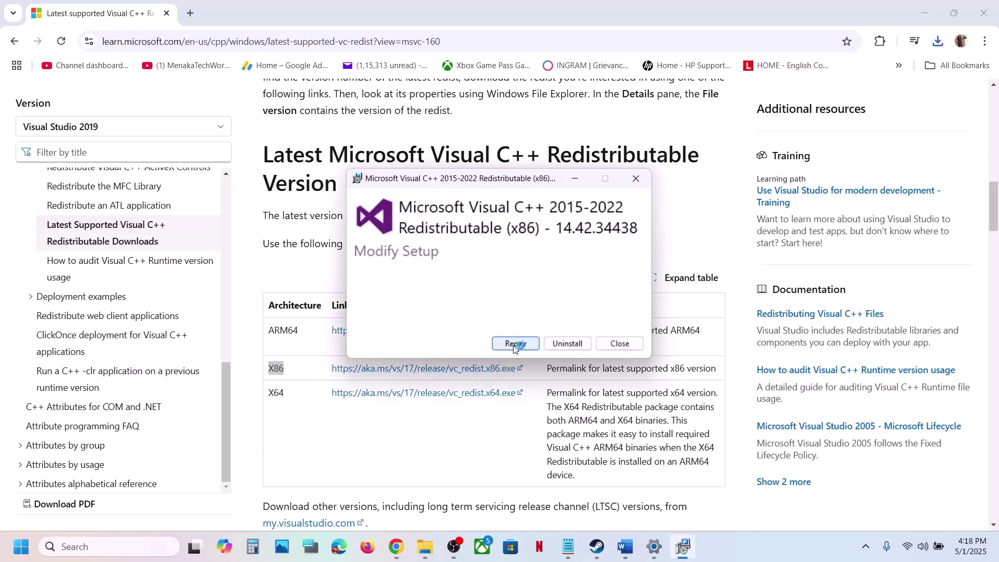
pyautogui.click(516, 345)
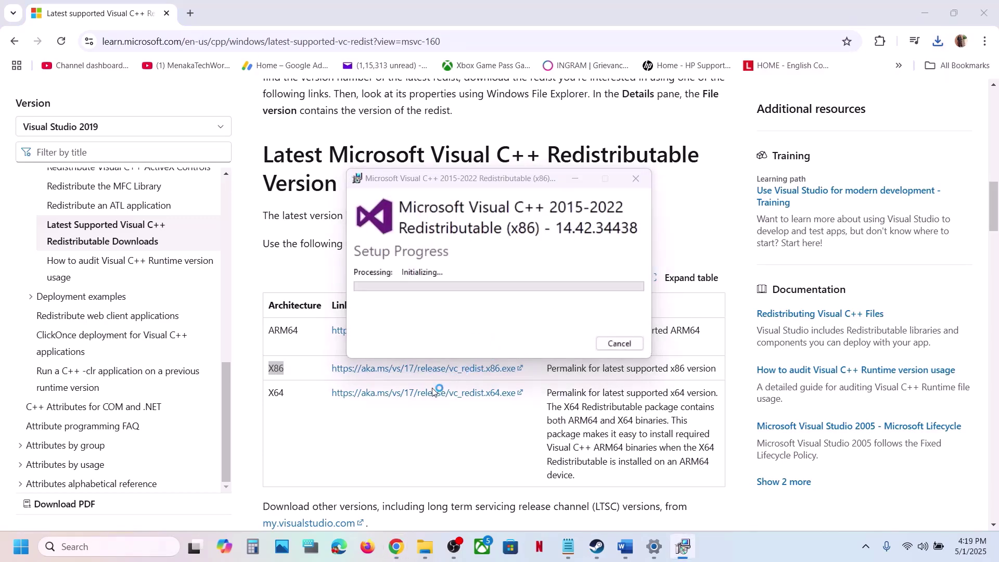
# Download the X64 Visual C++ Redistributable and run VC_redist.x64.exe with the Repair option
pyautogui.click(401, 394)
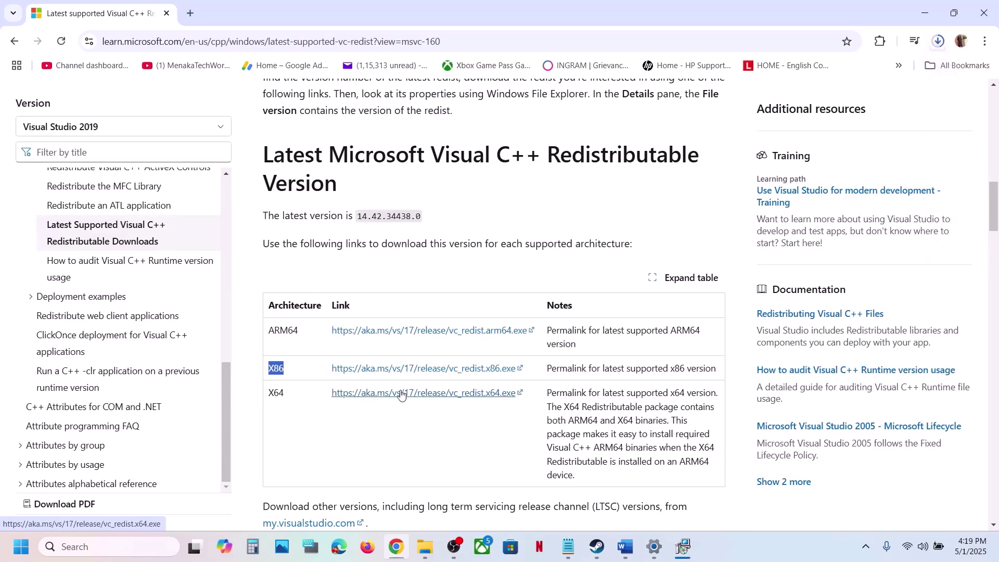
pyautogui.click(938, 40)
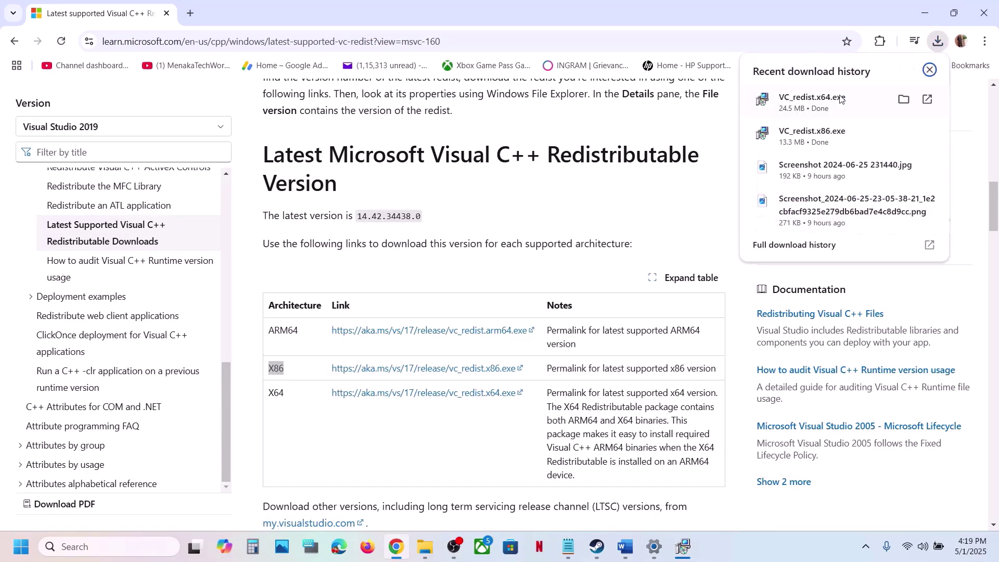
pyautogui.click(838, 99)
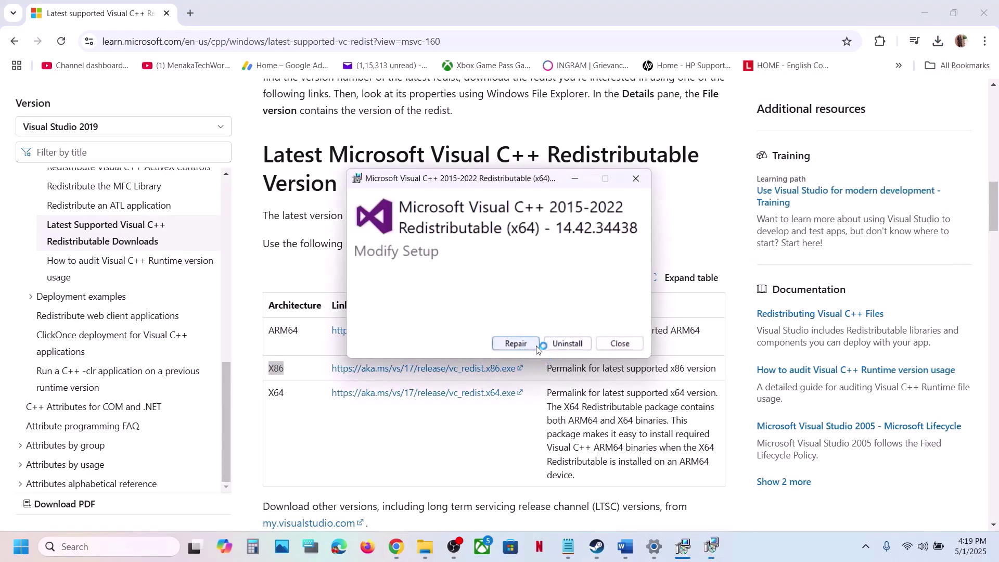
pyautogui.click(517, 345)
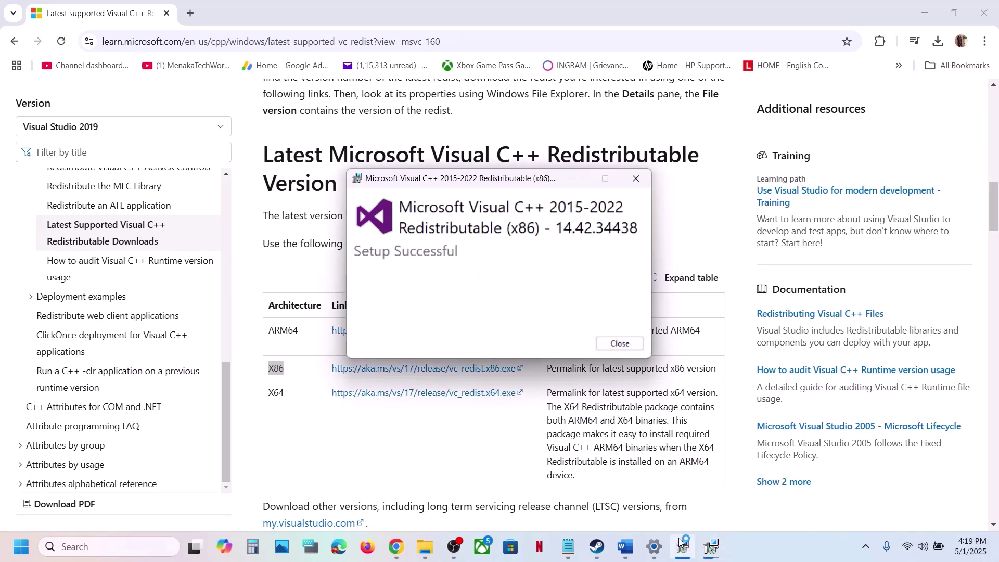
# Place the x86 and x64 Redistributable setup windows side by side and close both
pyautogui.moveTo(507, 186); pyautogui.dragTo(768, 202)
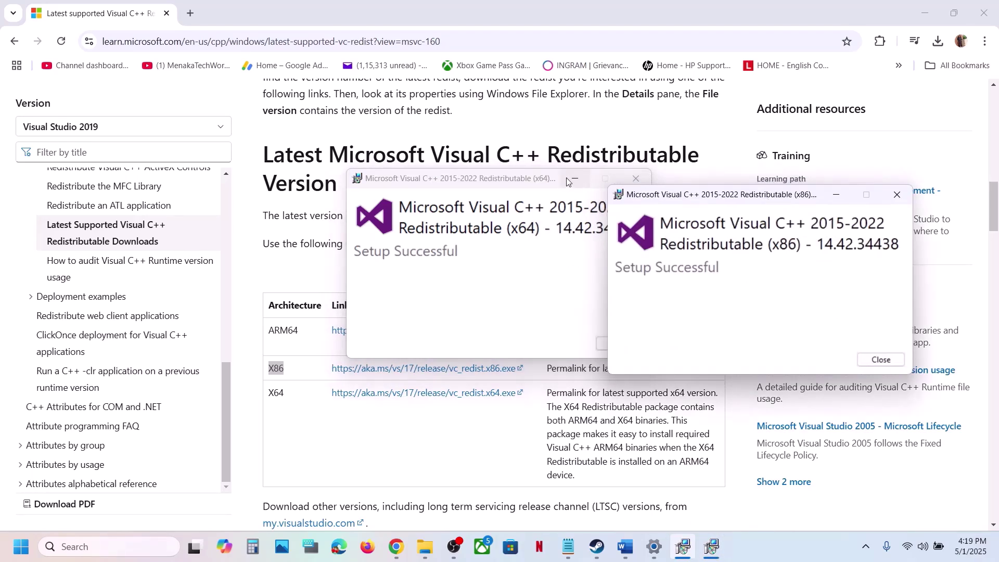
pyautogui.moveTo(541, 178); pyautogui.dragTo(512, 183)
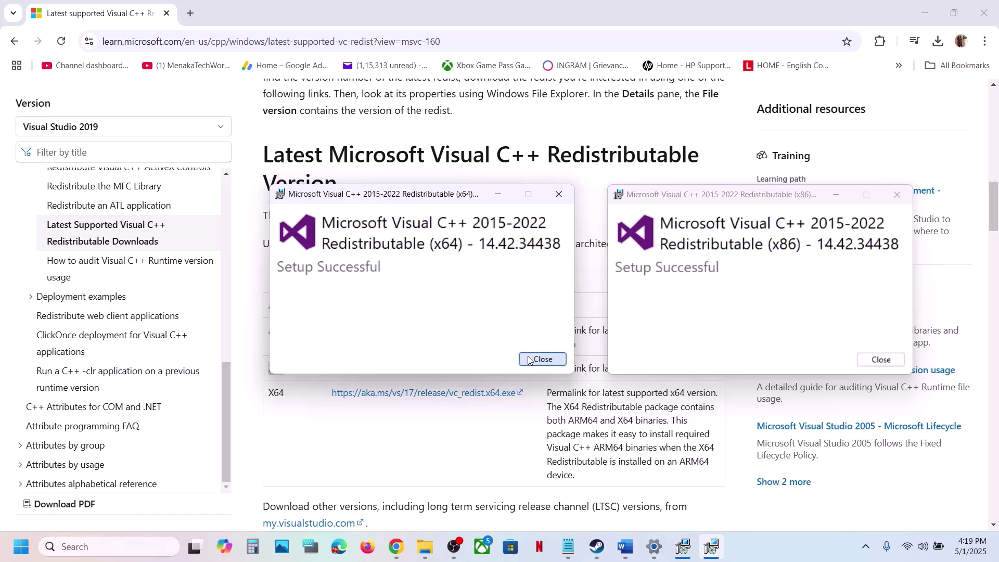
pyautogui.click(536, 359)
pyautogui.click(879, 359)
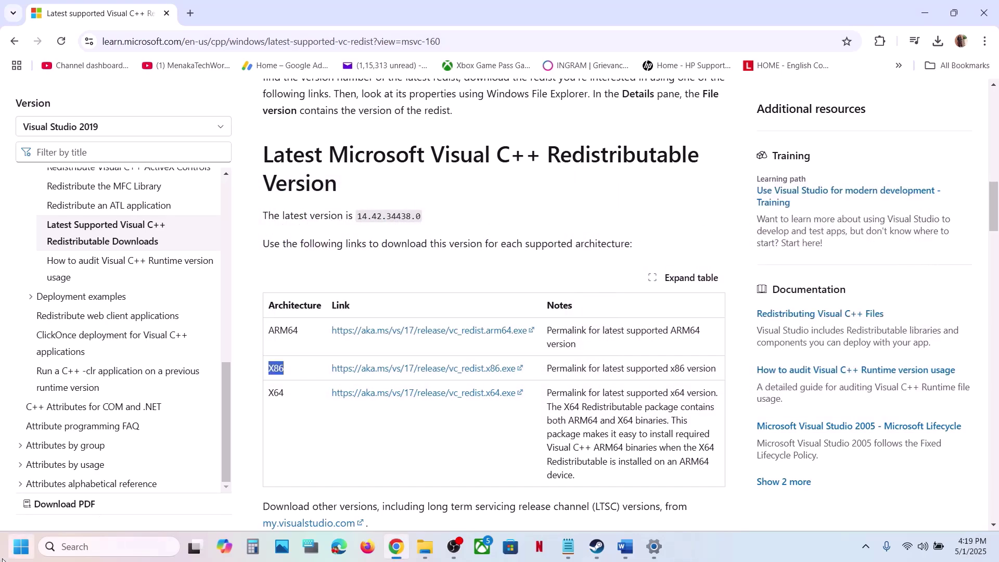
# Show the Restart choice in the Windows power options without restarting, and switch to Steam
pyautogui.click(21, 546)
pyautogui.click(386, 507)
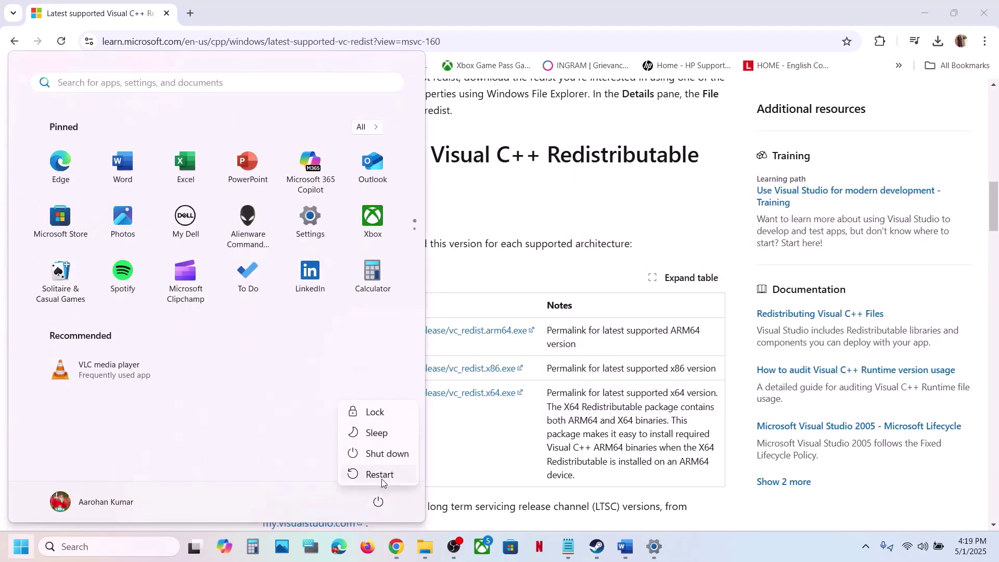
pyautogui.click(602, 552)
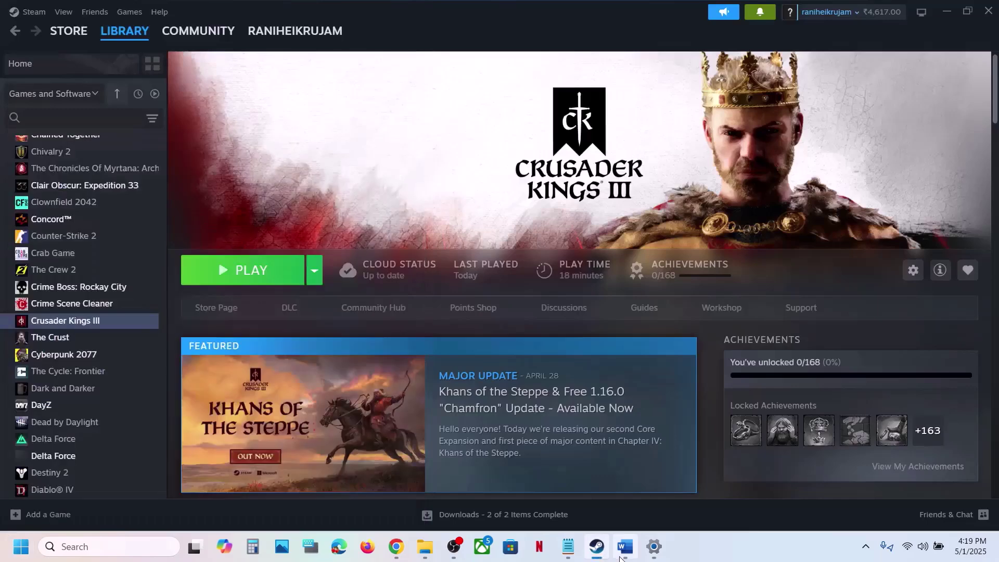
# Return to the Word notes and show Step 12 on increasing virtual memory
pyautogui.click(624, 546)
pyautogui.scroll(-3, 424, 344)
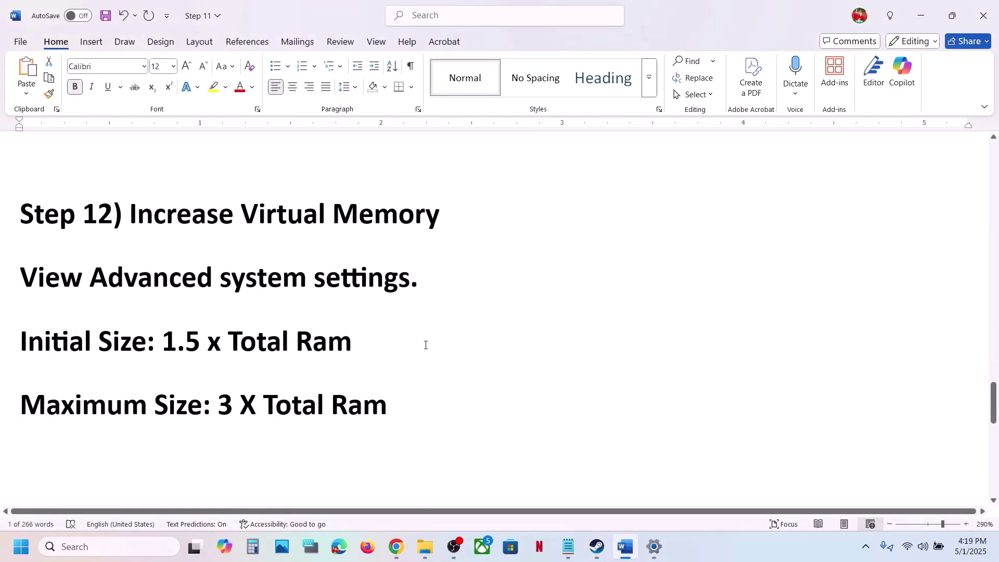
pyautogui.click(759, 542)
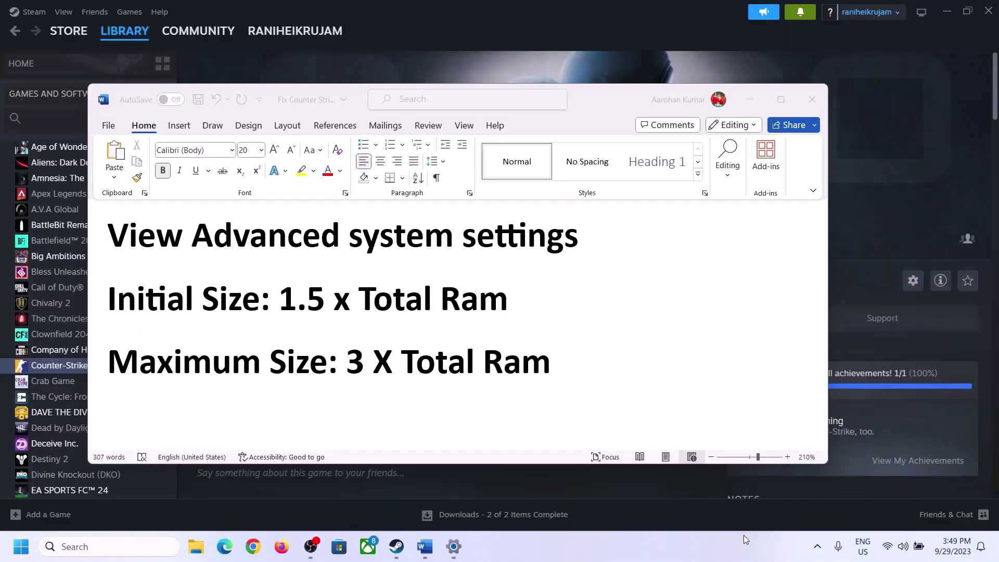
# Copy "View Advanced system settings" from the notes, search Windows for it, and open the matching Control Panel entry
pyautogui.click(121, 240)
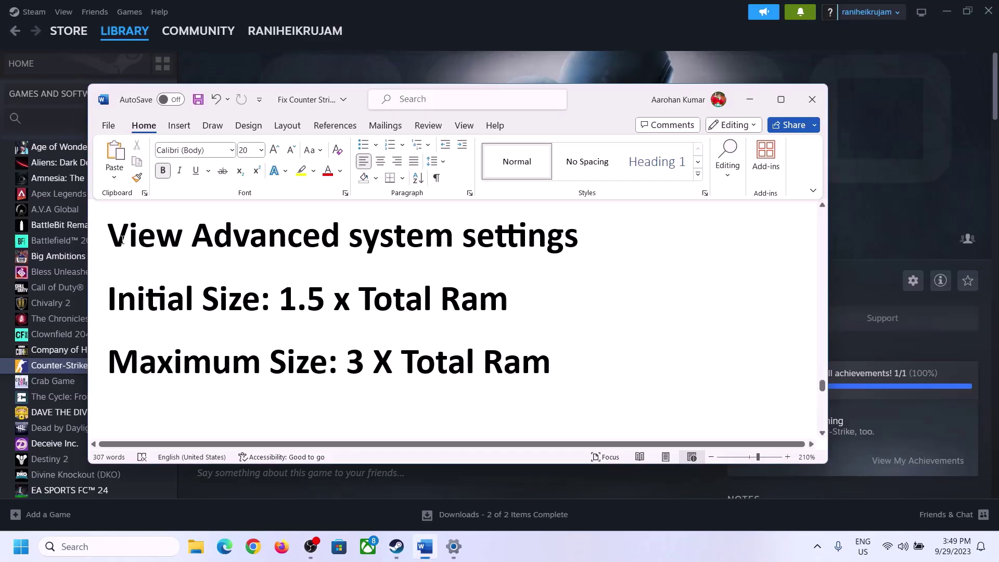
pyautogui.moveTo(118, 240); pyautogui.dragTo(555, 247)
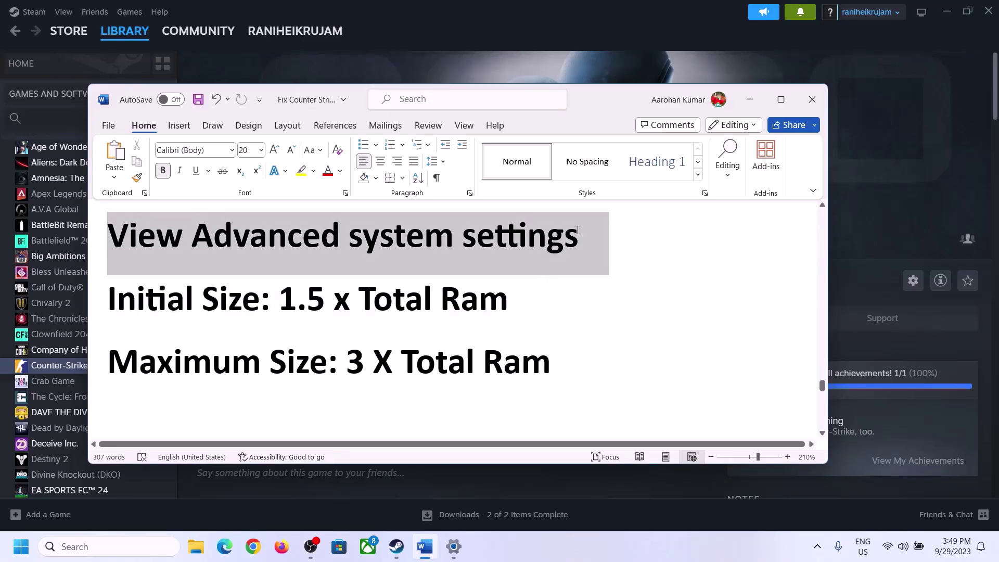
pyautogui.hotkey('ctrl', 'c')
pyautogui.click(119, 546)
pyautogui.hotkey('ctrl', 'v')
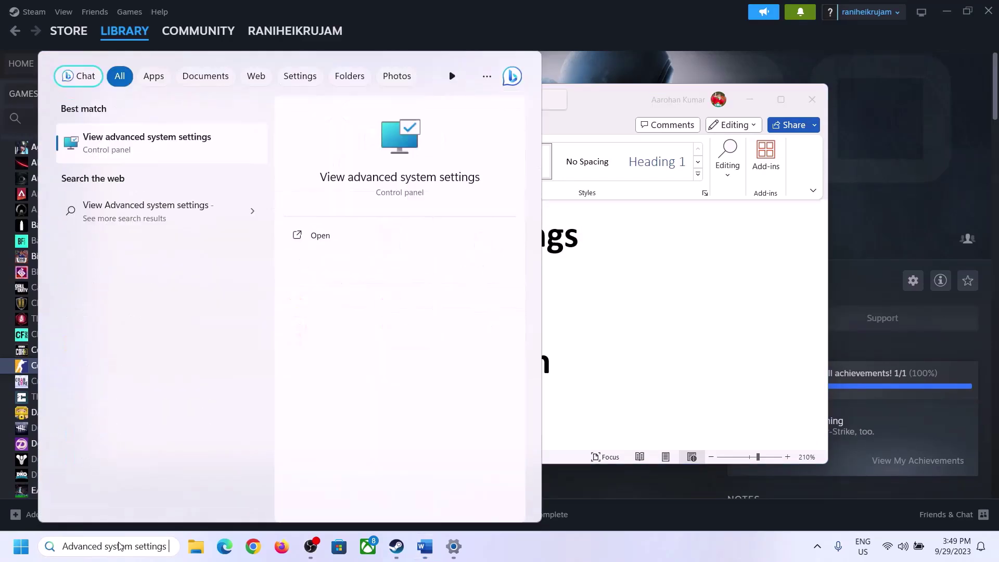
pyautogui.click(169, 149)
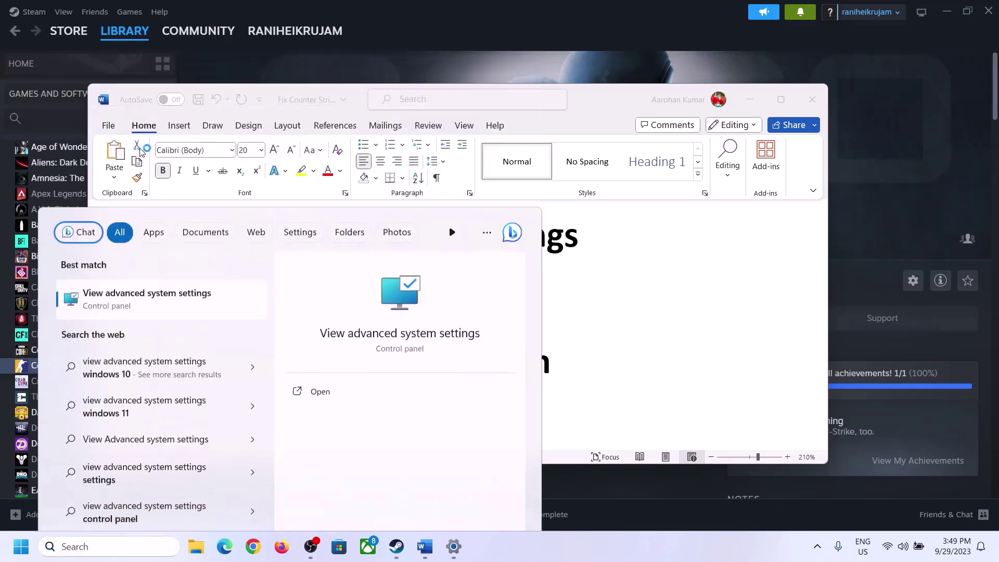
# Move the System Properties window aside and open the Virtual Memory settings from the advanced performance options
pyautogui.moveTo(207, 103); pyautogui.dragTo(446, 181)
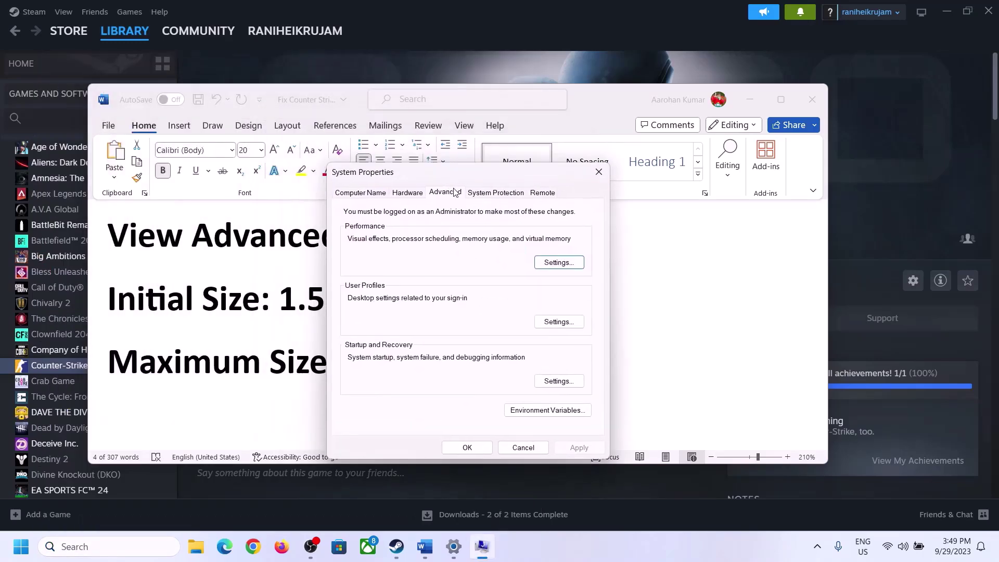
pyautogui.click(560, 262)
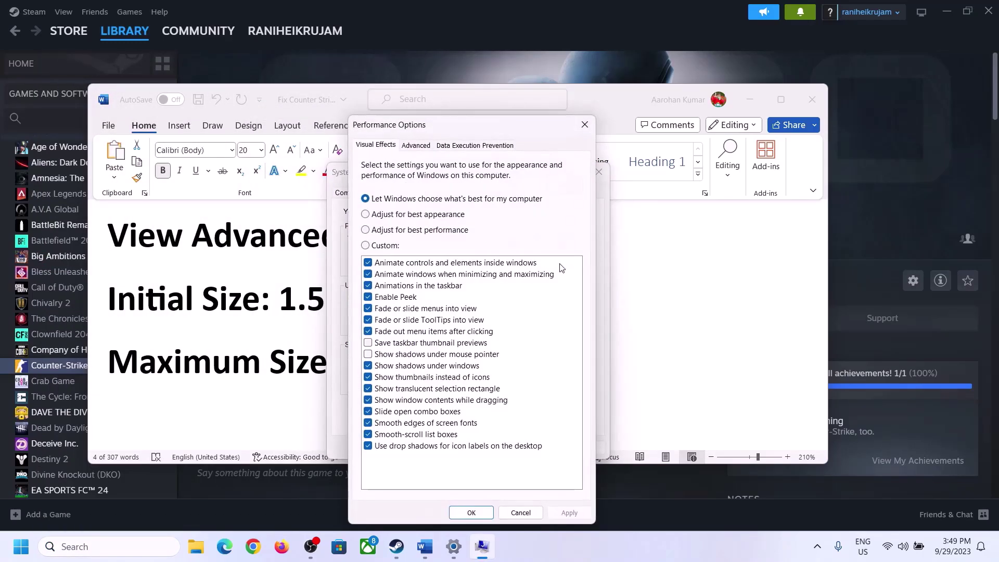
pyautogui.click(418, 147)
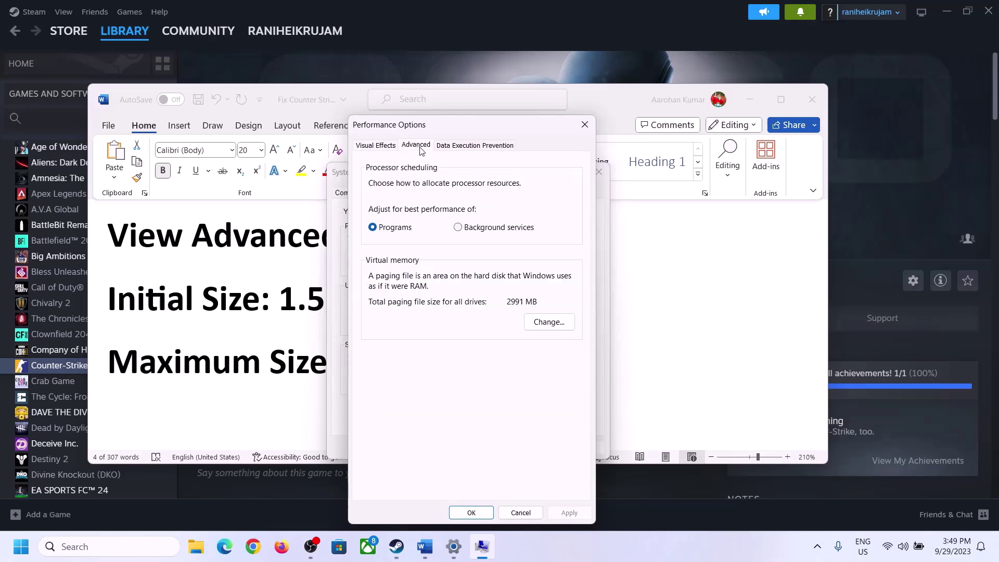
pyautogui.click(551, 321)
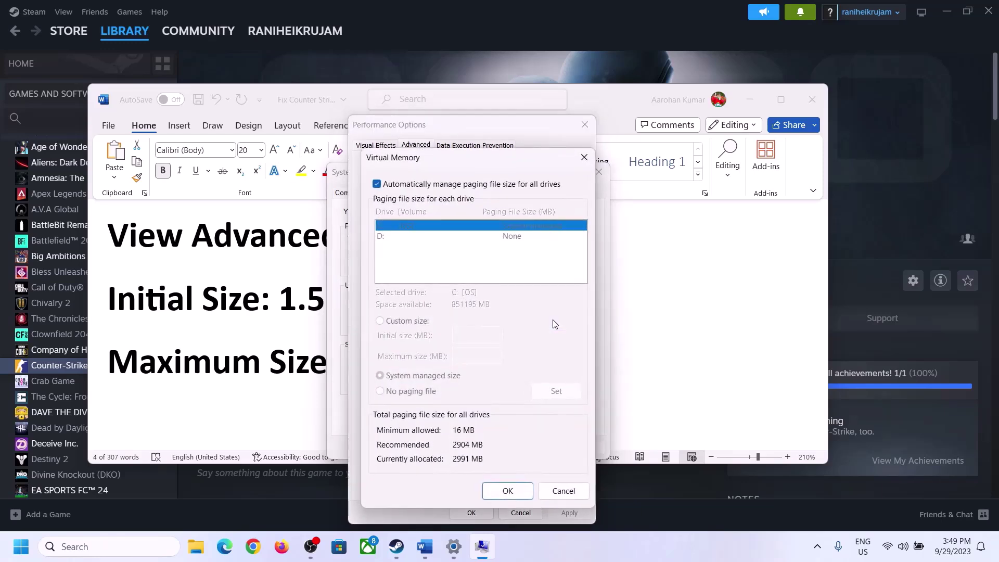